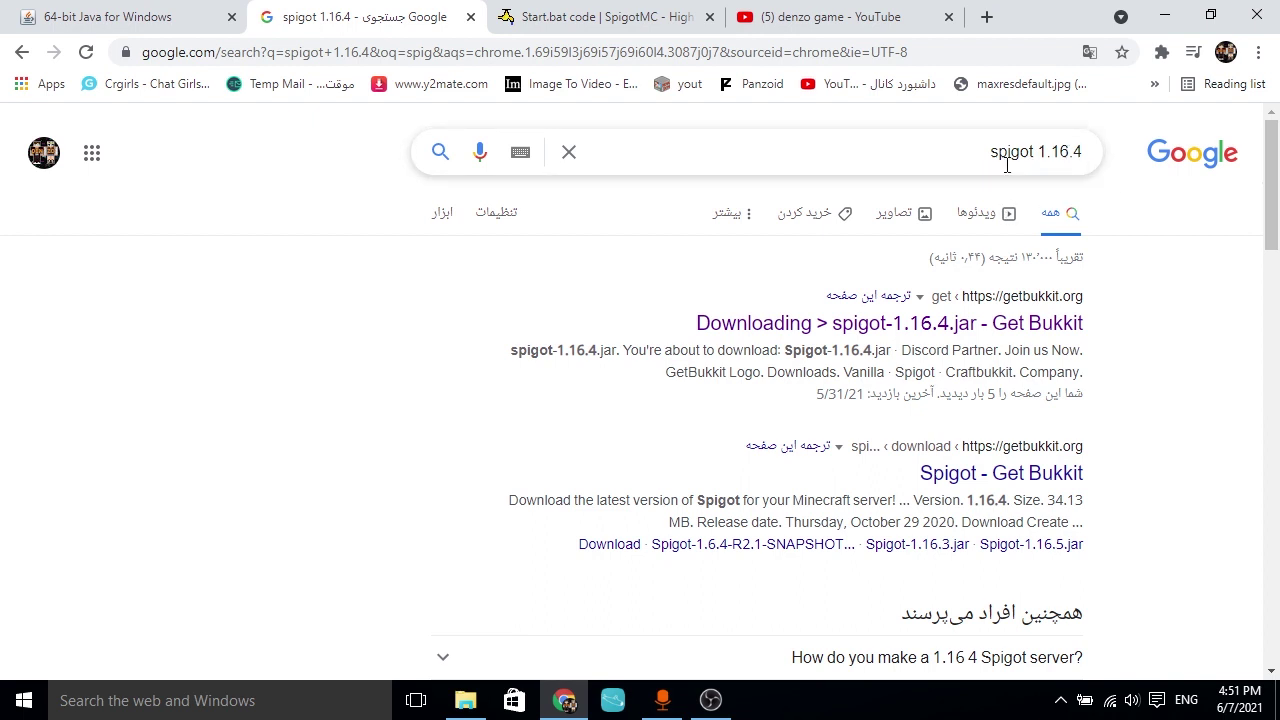
Step: Open the Get Bukkit result for spigot-1.16.4.jar and download the Spigot-1.16.4.jar file
click(912, 324)
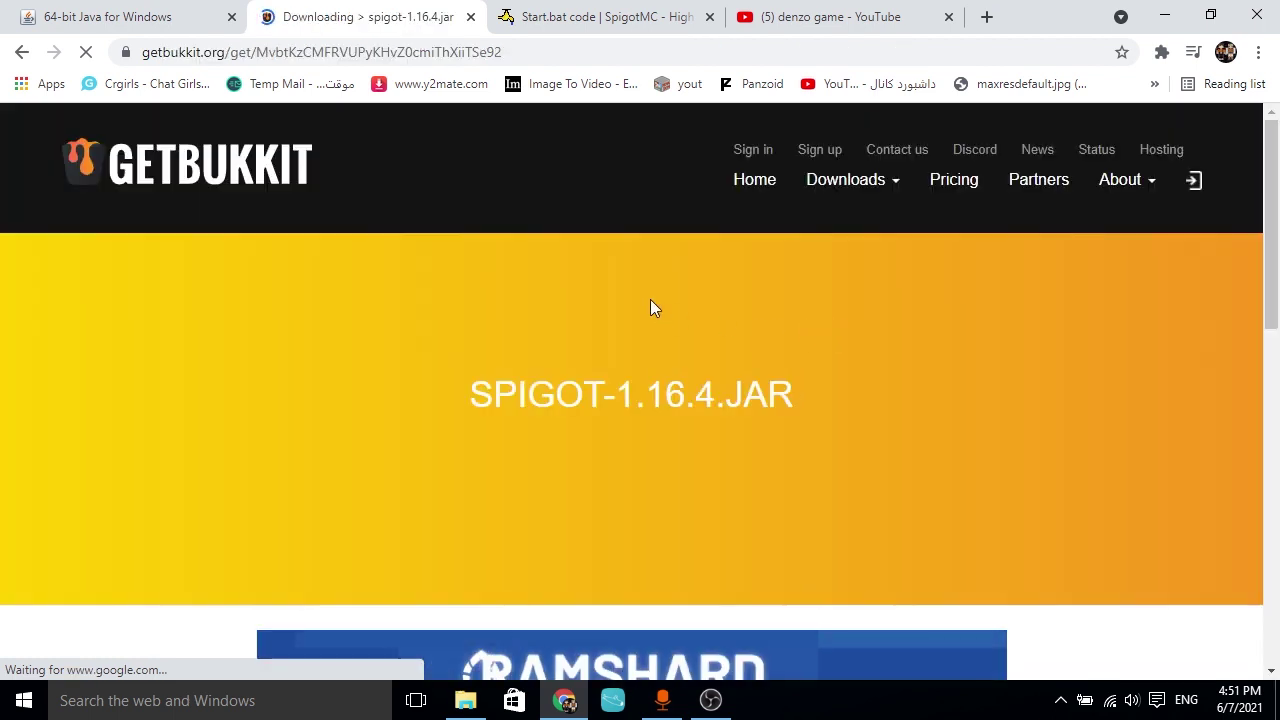
drag(1272, 198, 1275, 378)
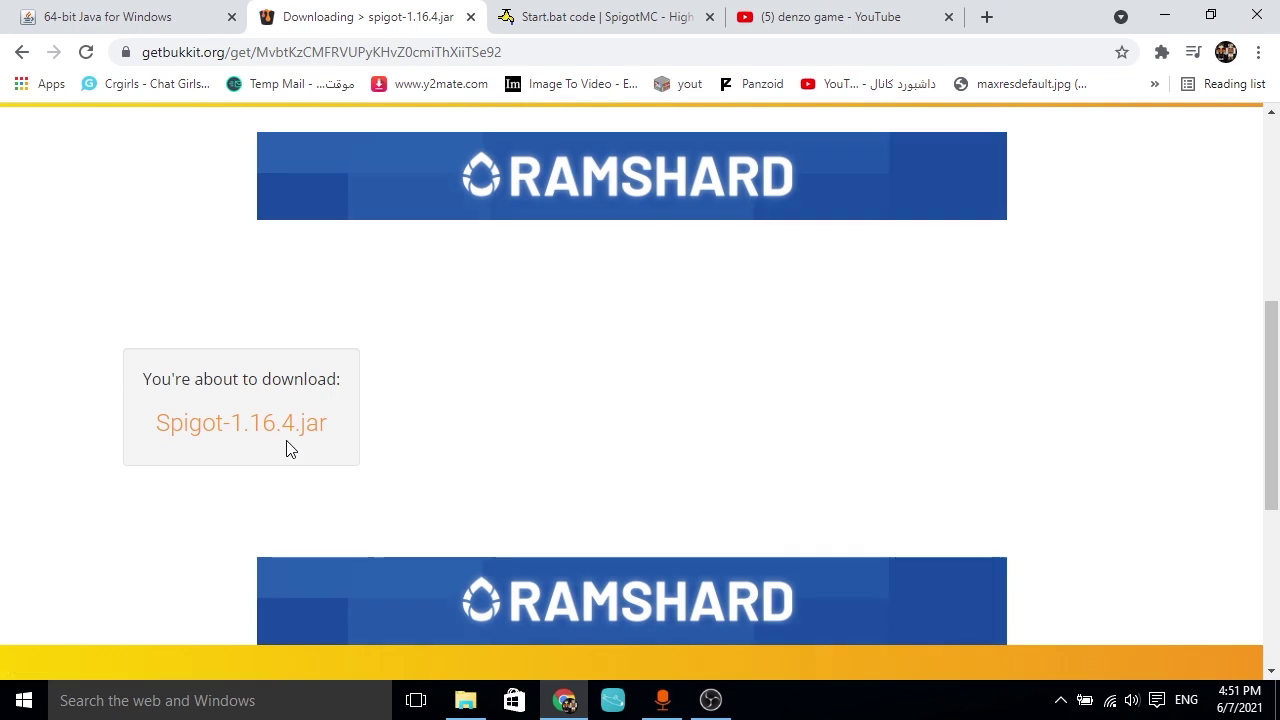
click(285, 430)
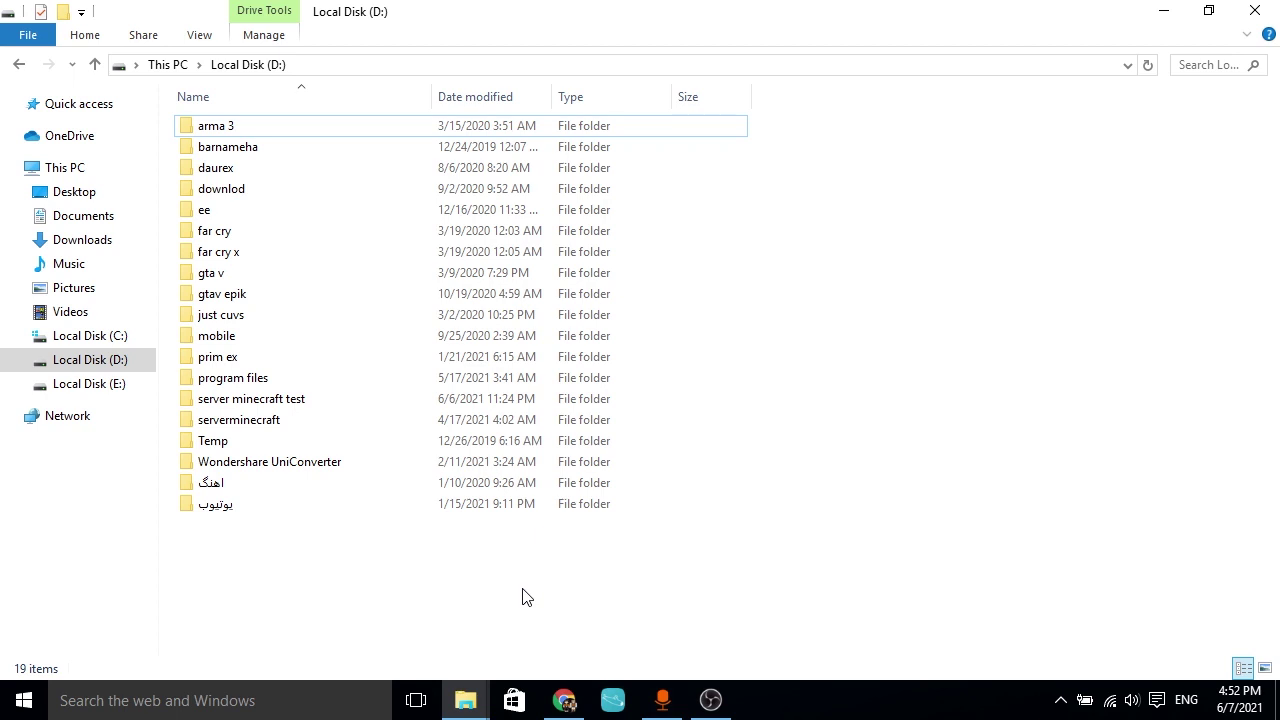
Step: Switch to File Explorer and create a folder named "server film" on Local Disk (D:)
right_click(461, 598)
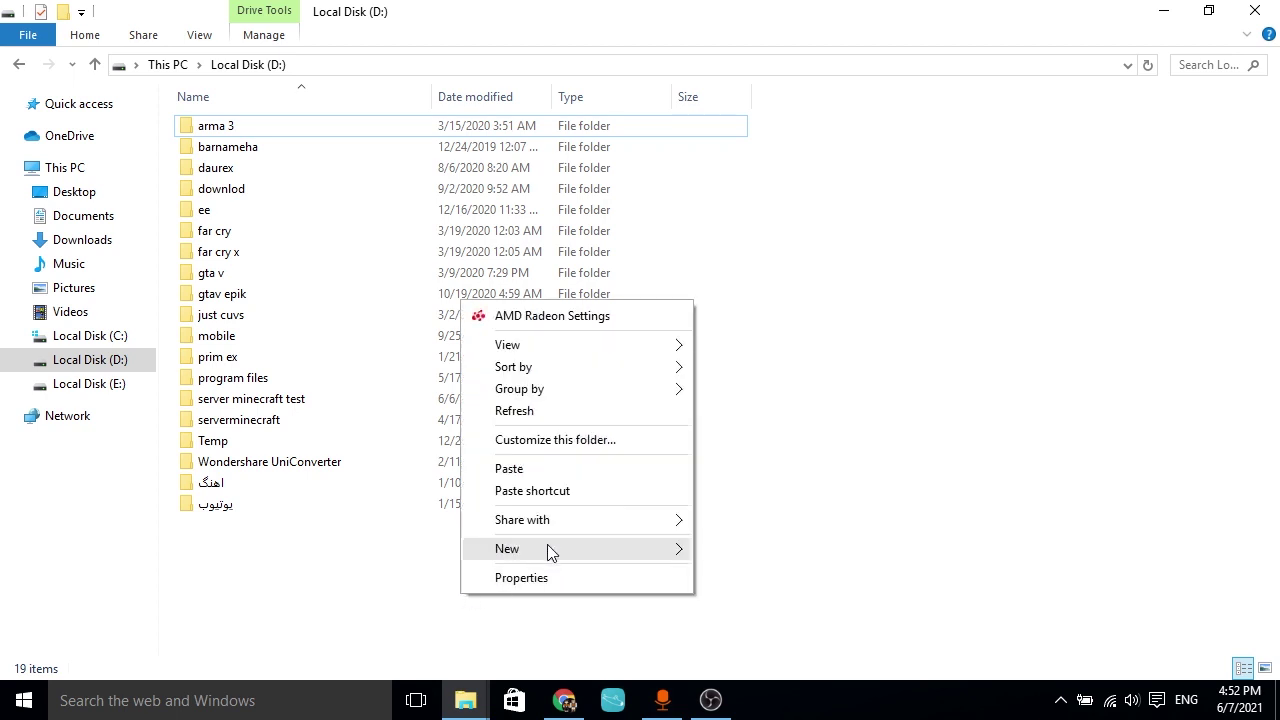
mouse_move(586, 552)
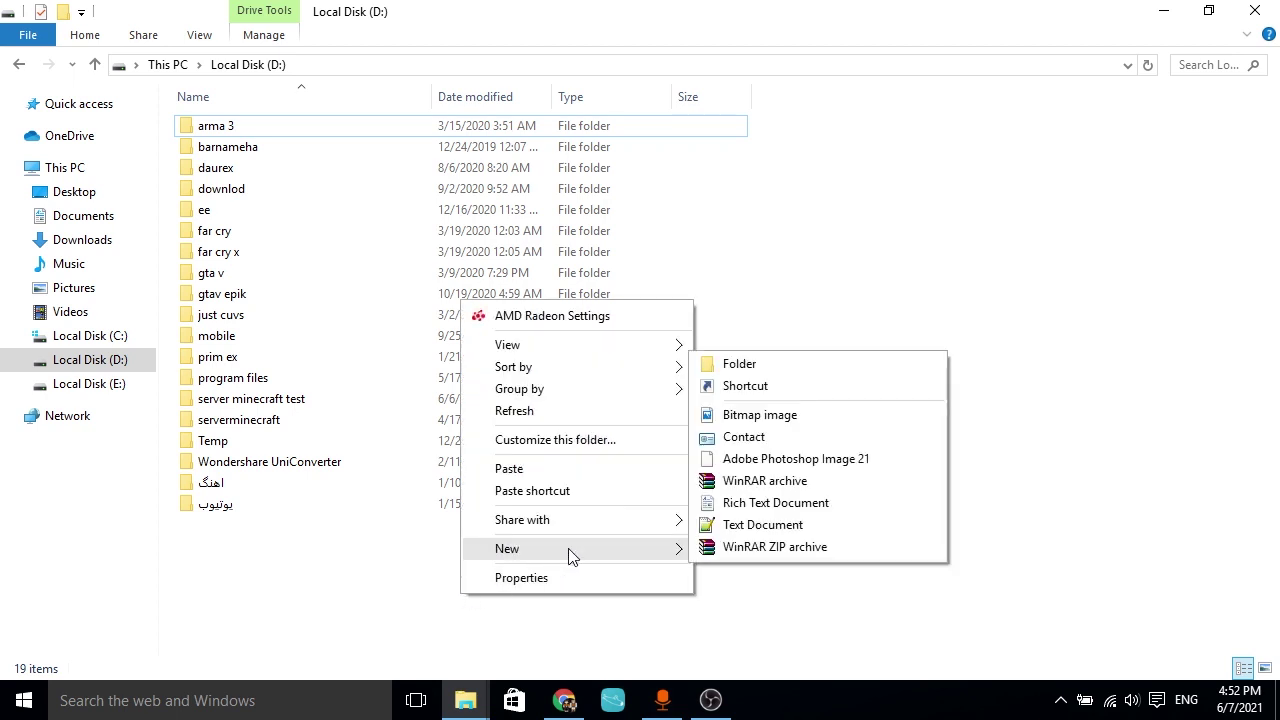
click(771, 364)
text(serve)
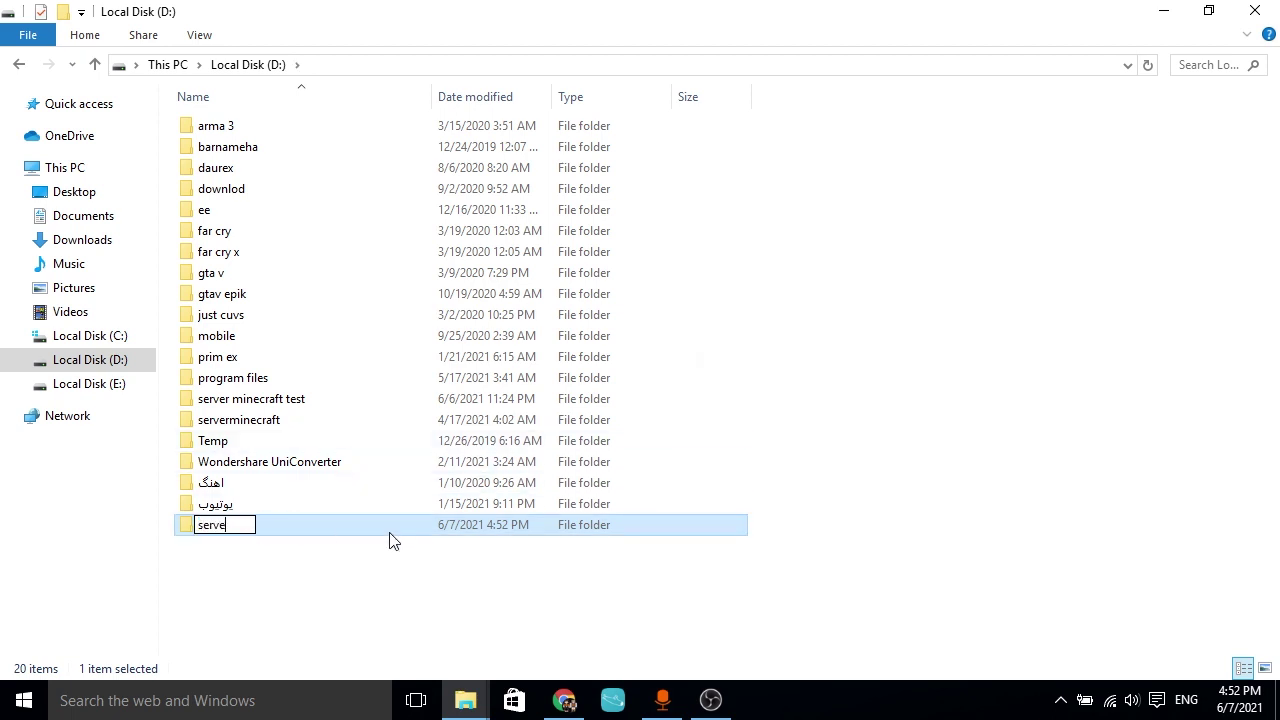
text(r film)
key(Return)
Step: Open the "server film" folder and paste the spigot-1.16.4.jar file into it
double_click(329, 527)
right_click(402, 298)
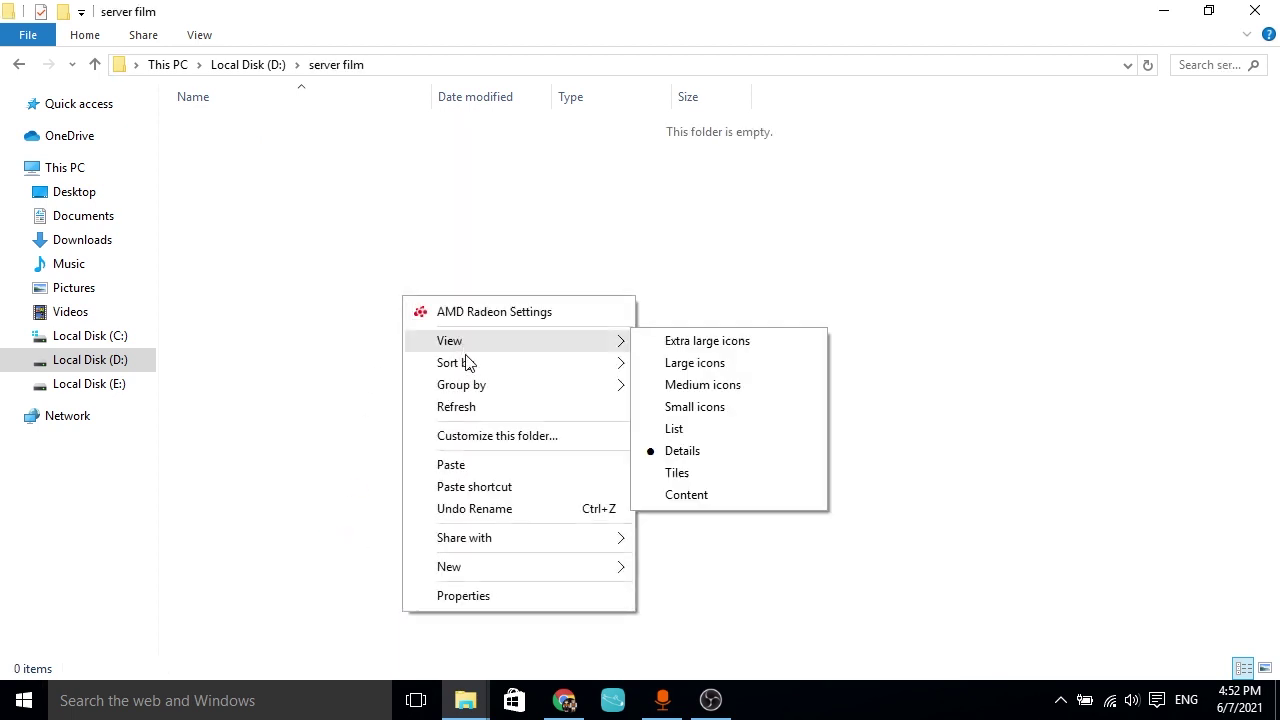
click(474, 466)
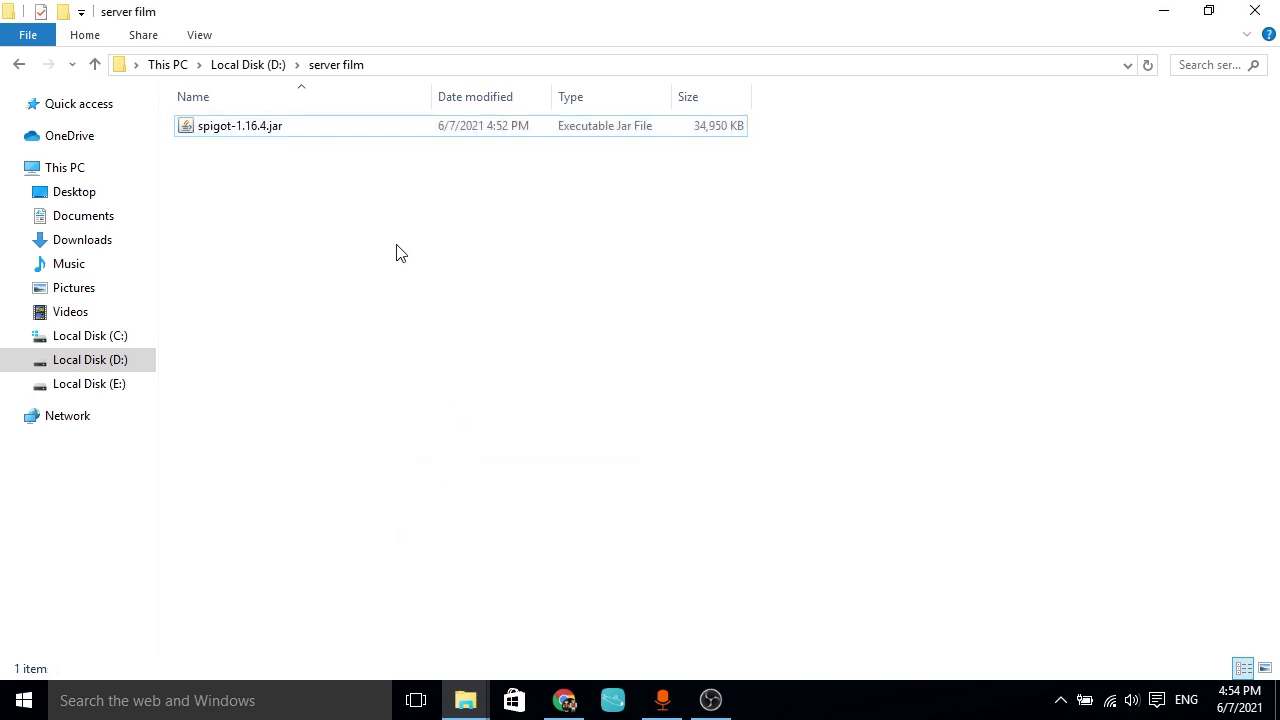
Step: Create a text document named start.txt in the "server film" folder
right_click(406, 234)
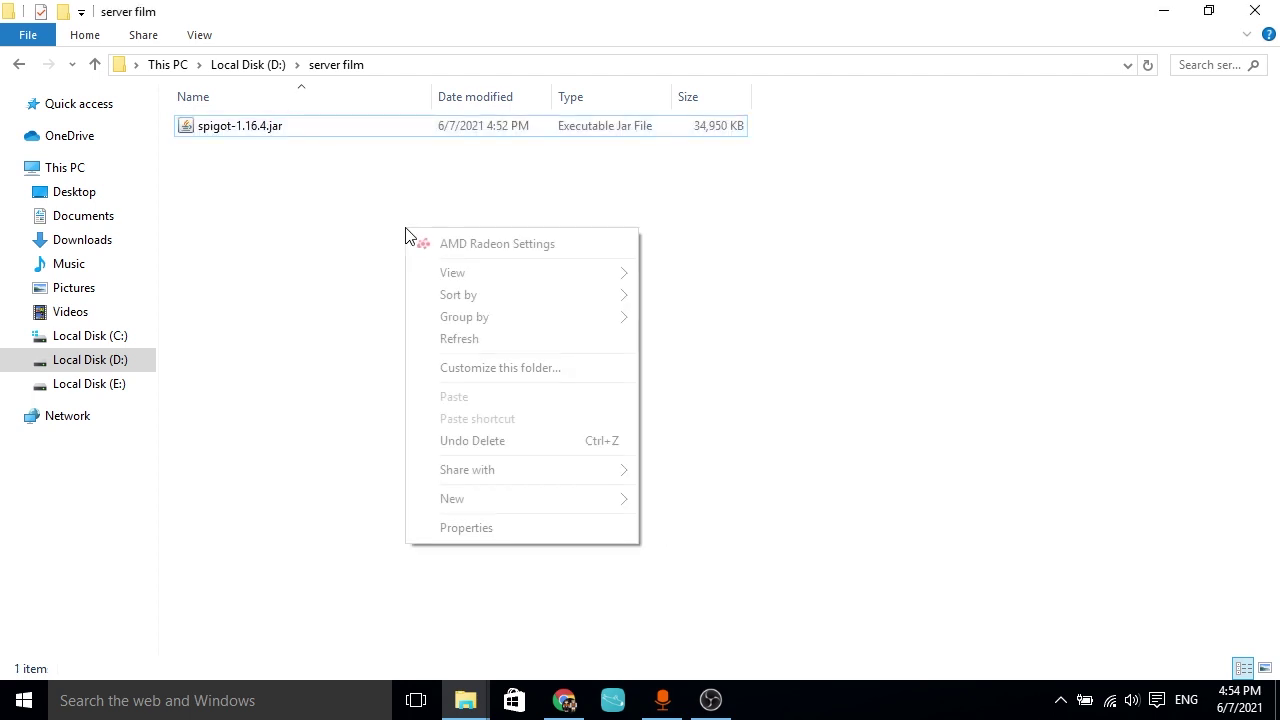
mouse_move(600, 504)
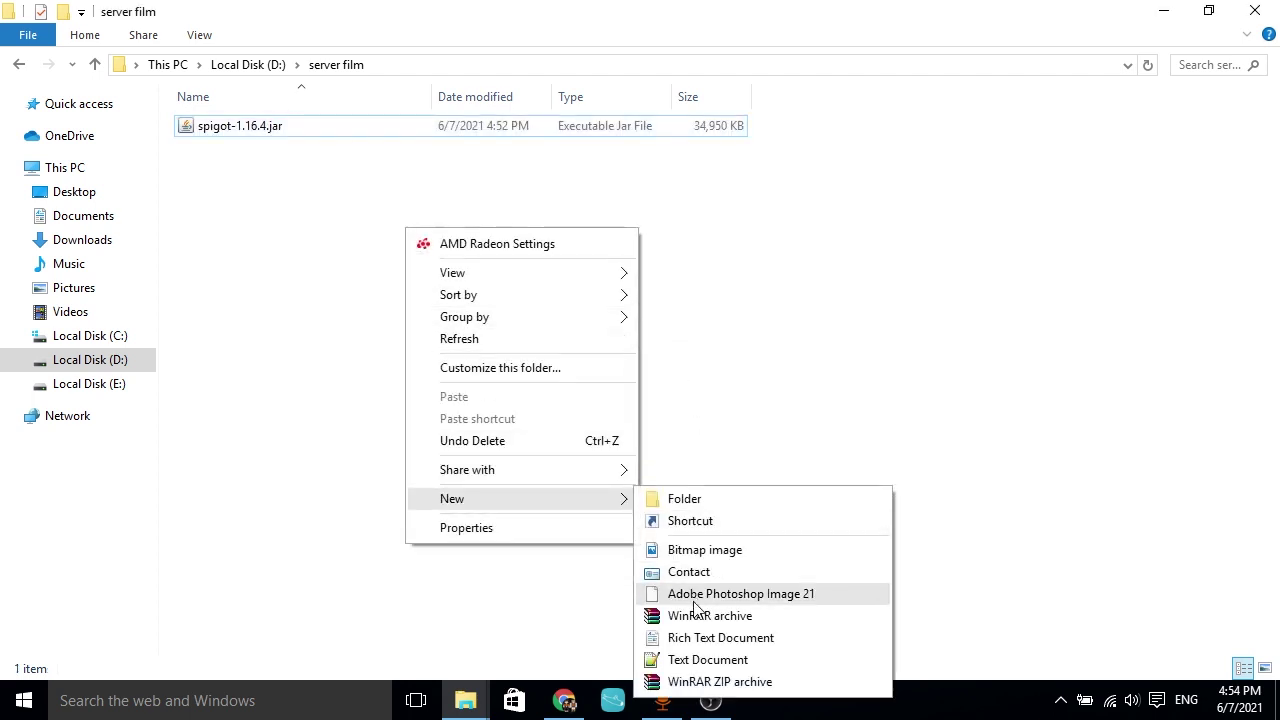
click(710, 660)
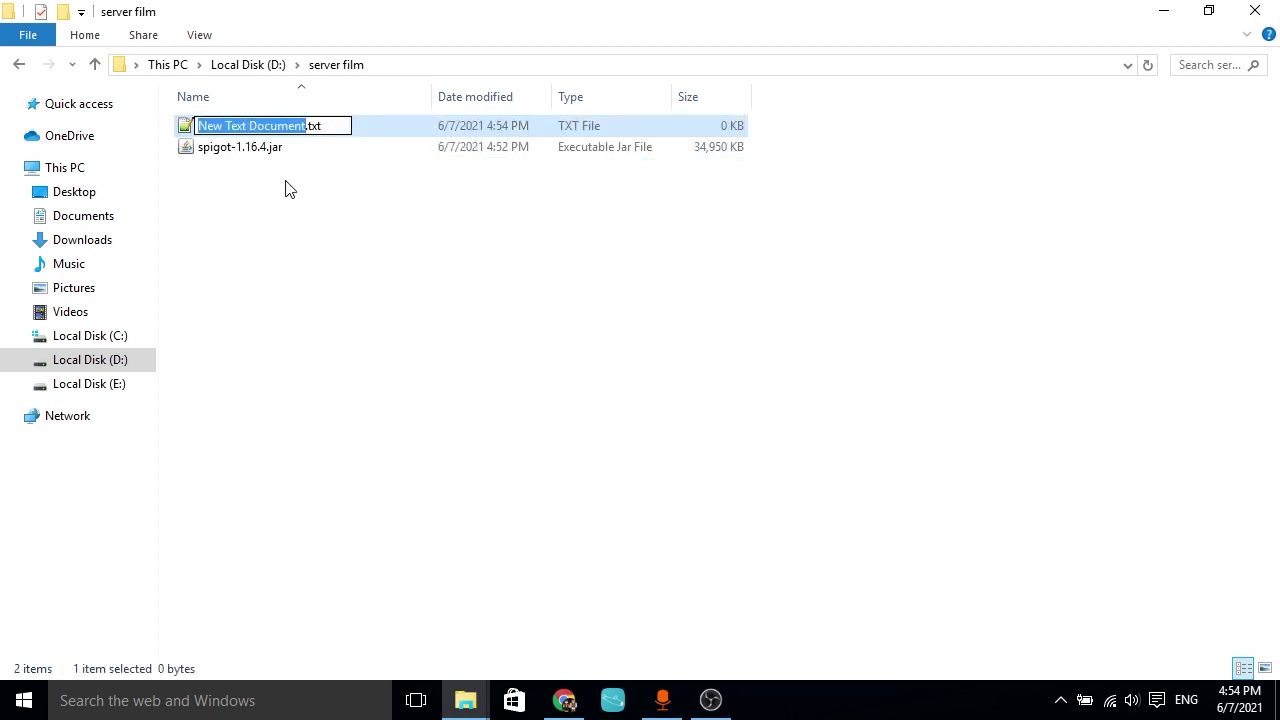
text(start)
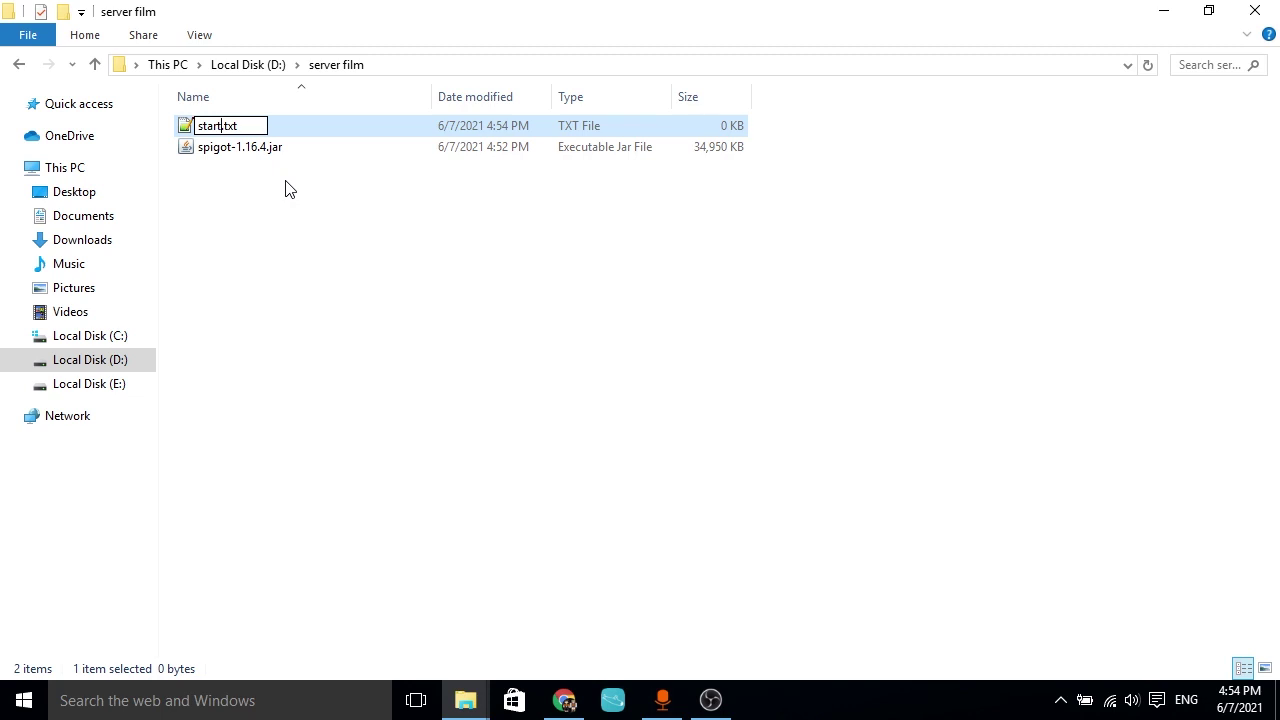
key(Return)
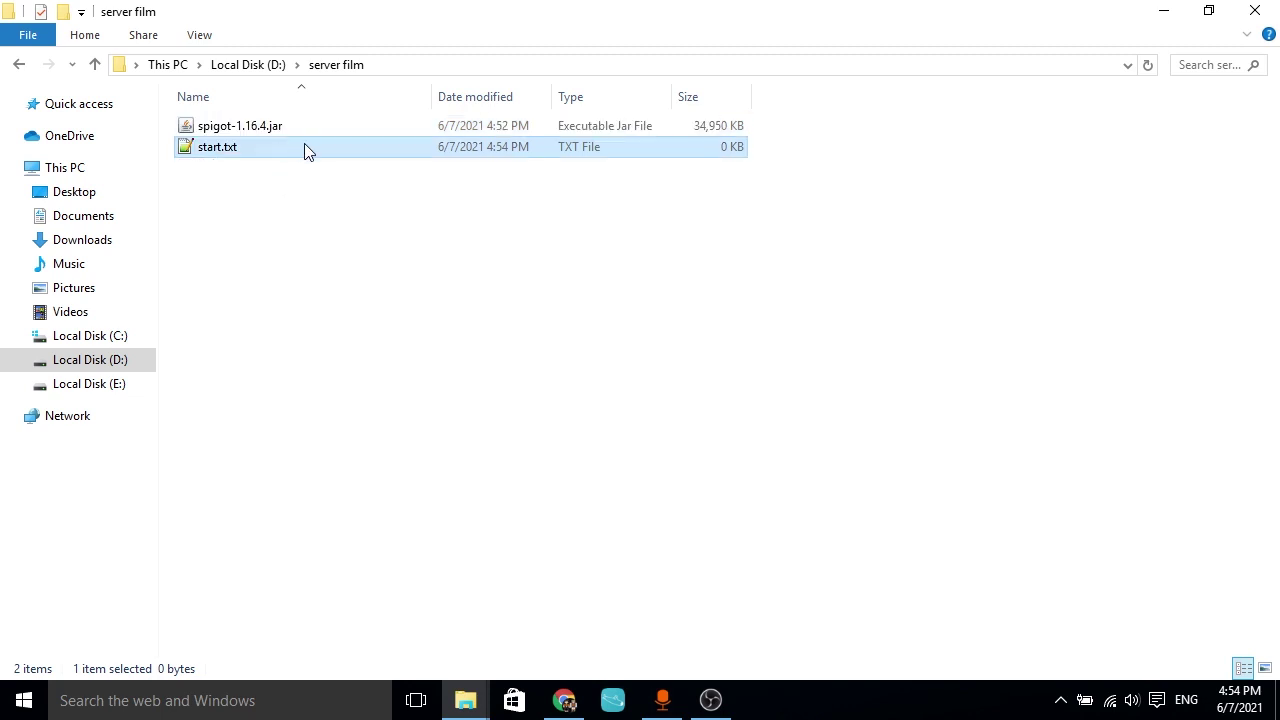
Step: Open start.txt in Notepad++ and paste in the three-line Windows startup code copied from the SpigotMC installation page in Chrome
double_click(305, 148)
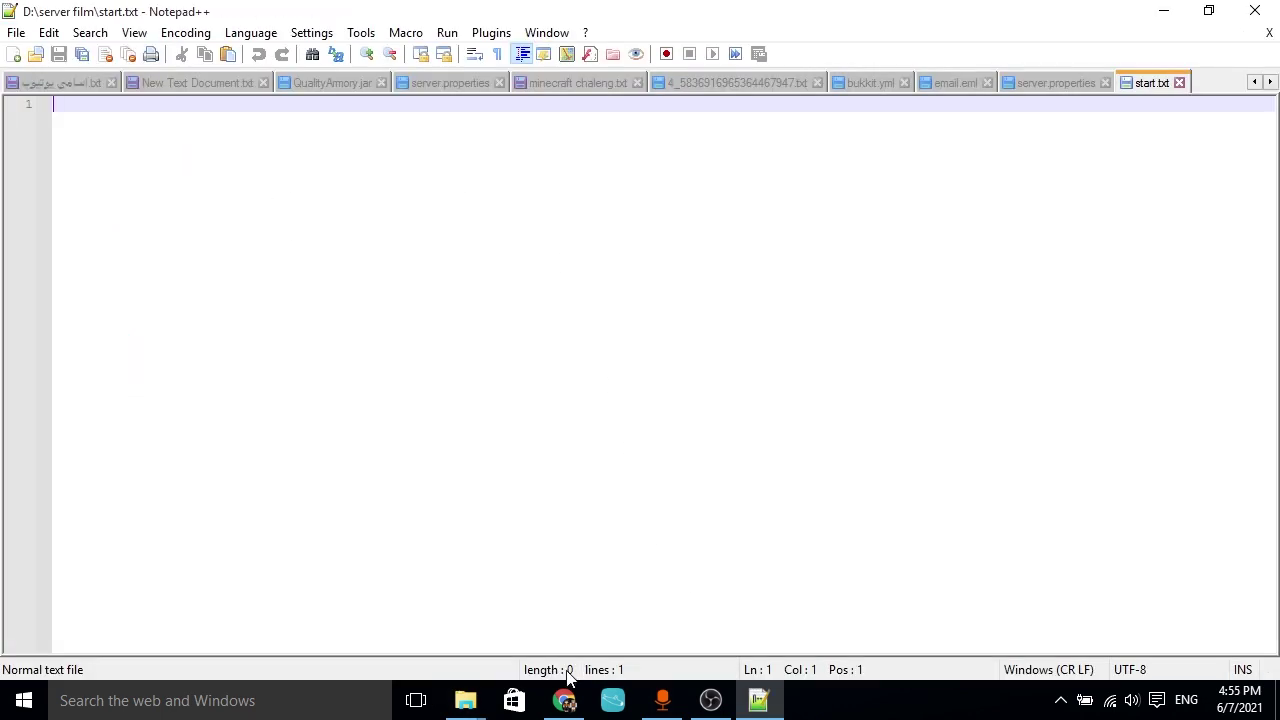
click(564, 700)
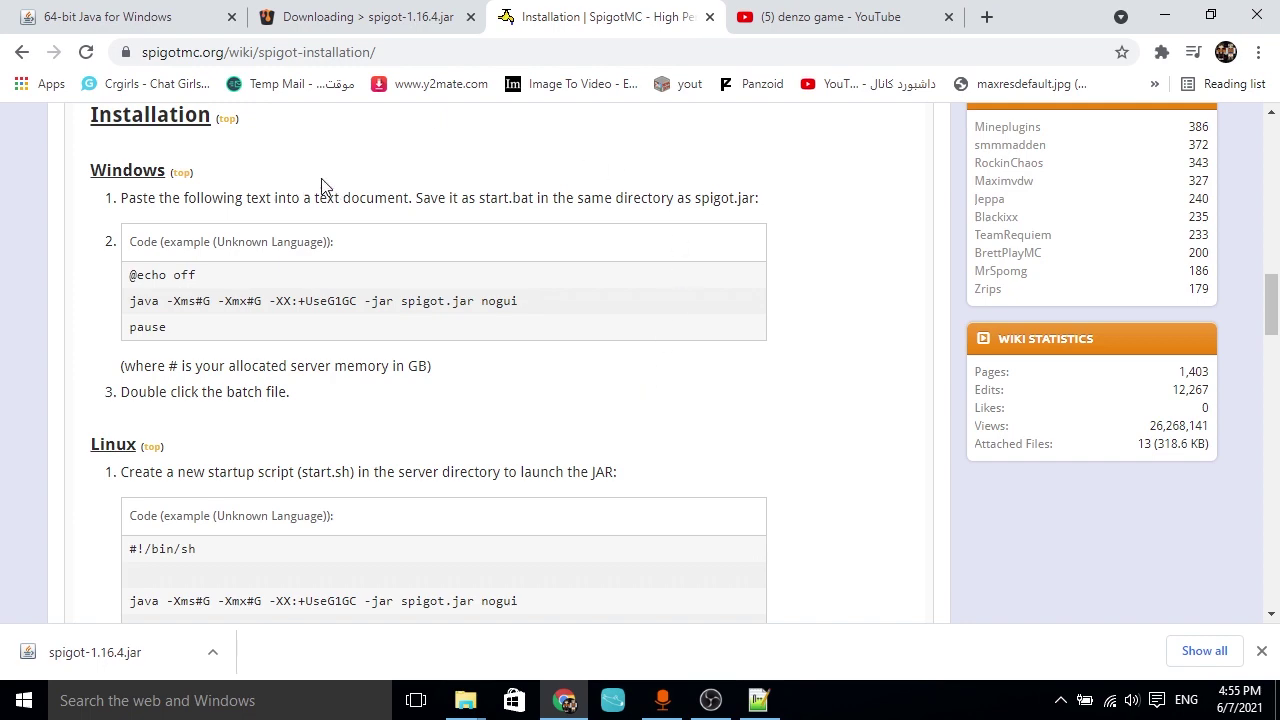
mouse_move(1274, 306)
mouse_down()
mouse_move(1274, 261)
mouse_move(1274, 302)
mouse_up()
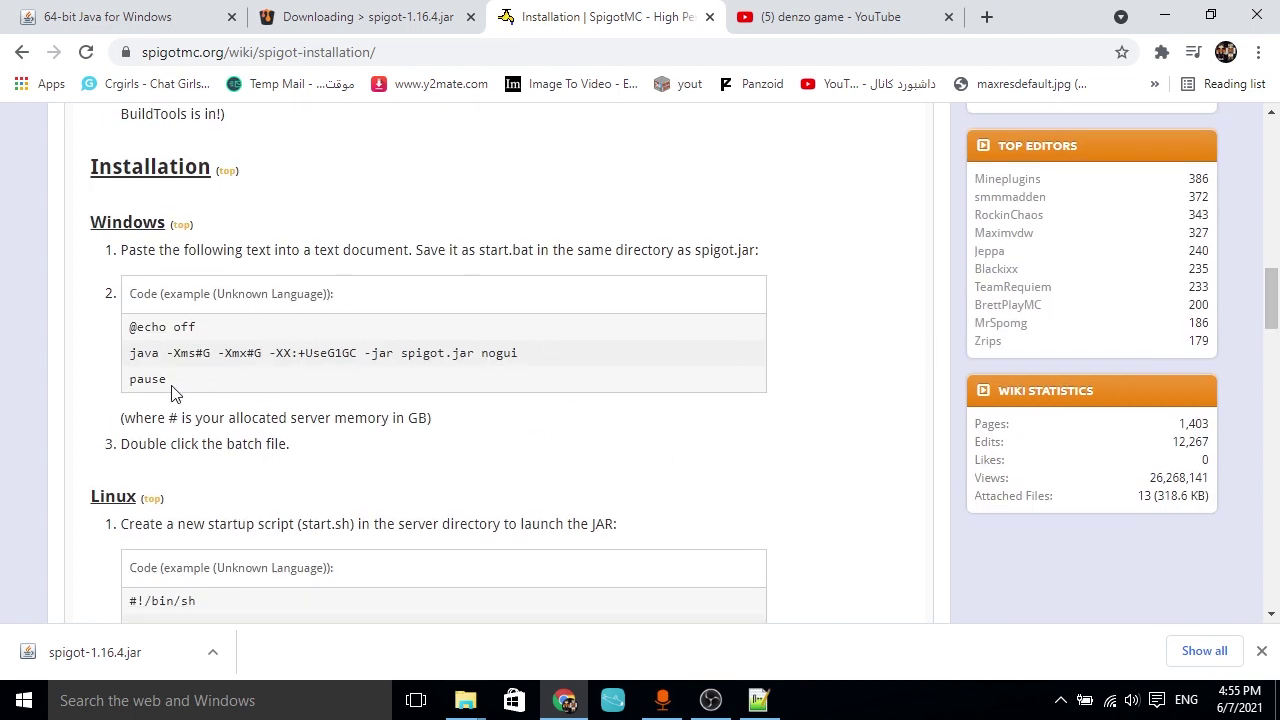
drag(177, 391, 125, 326)
right_click(230, 360)
click(255, 376)
click(758, 700)
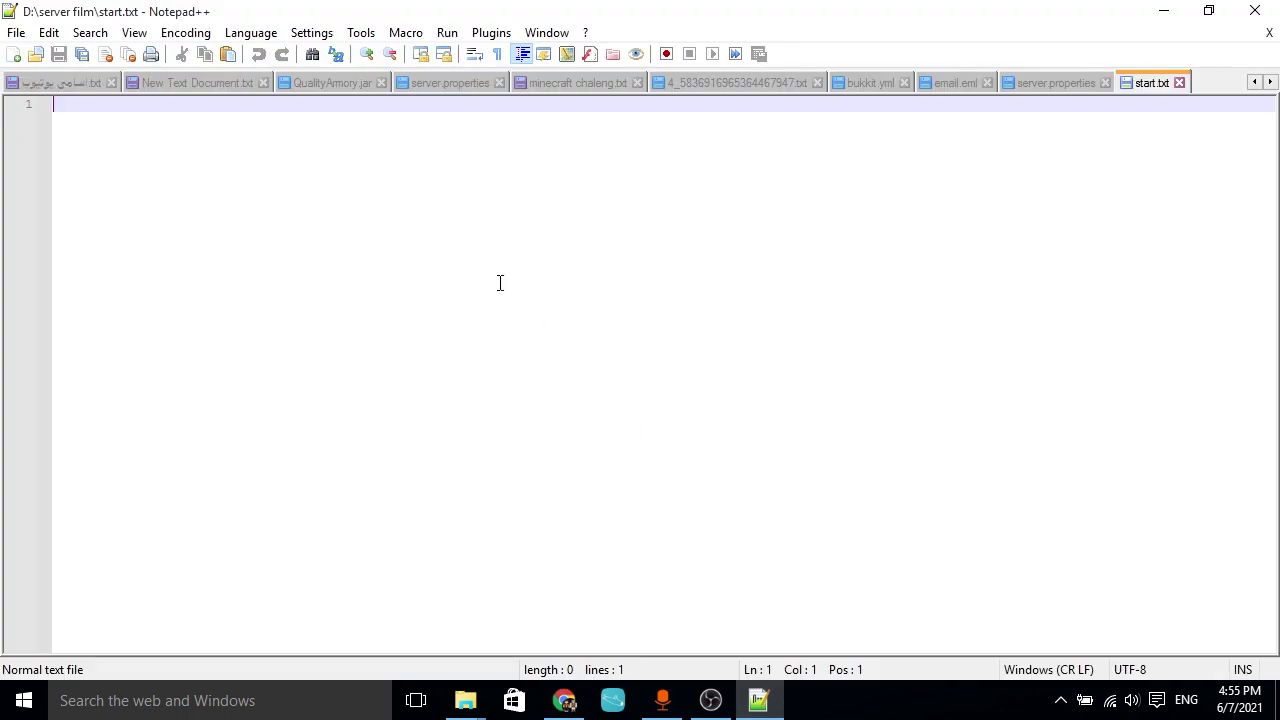
key(ctrl+v)
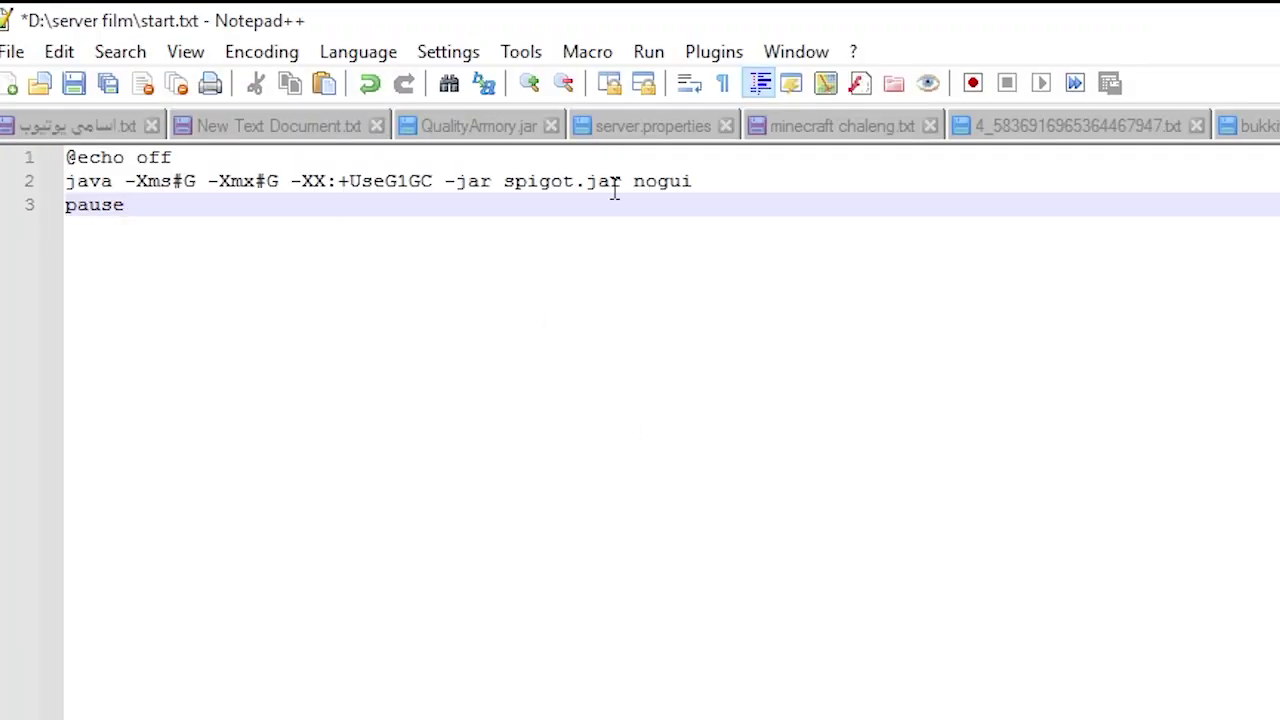
Step: Replace the # placeholders in the java line so the memory options read -Xms1G and -Xmx1G
double_click(178, 181)
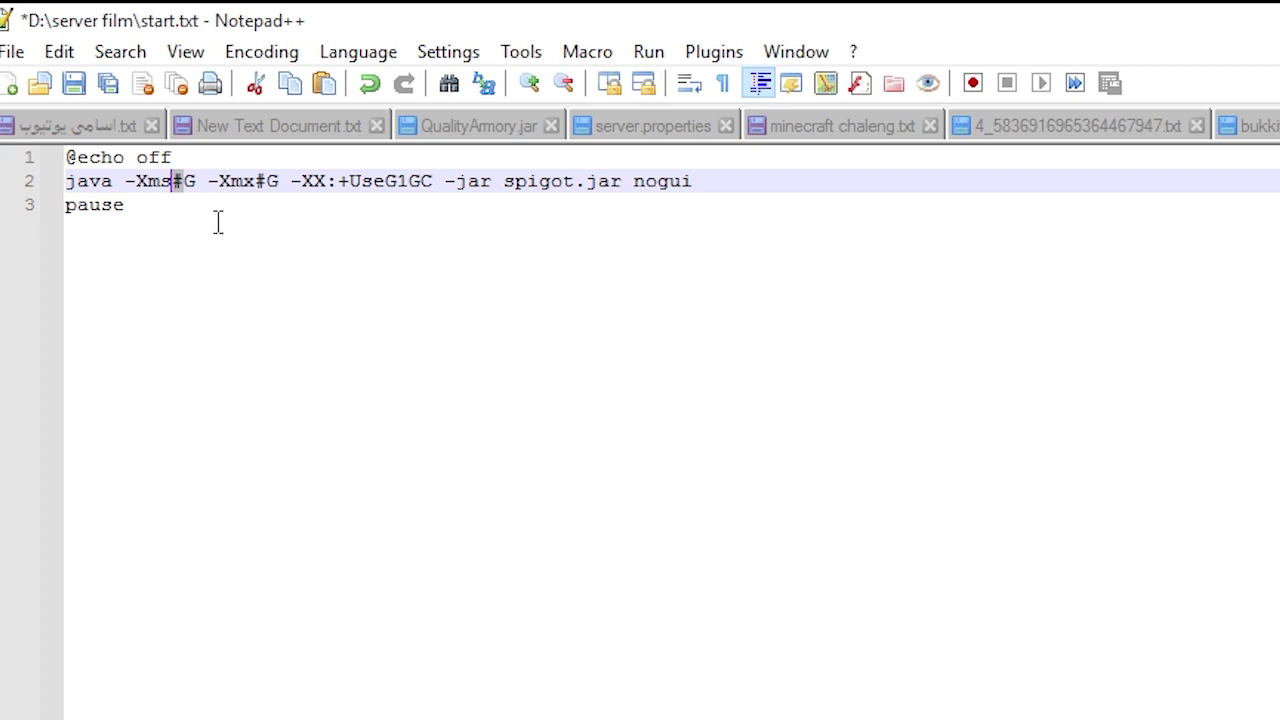
text(1)
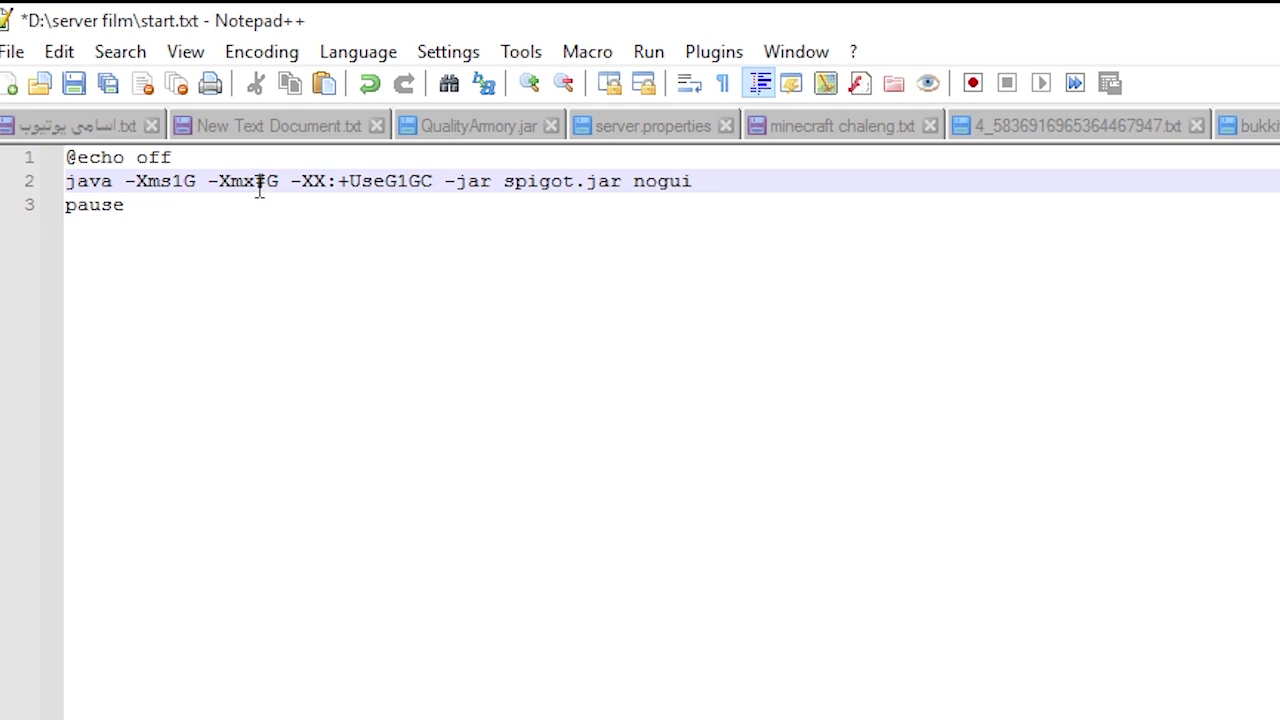
double_click(259, 182)
text(1)
click(266, 181)
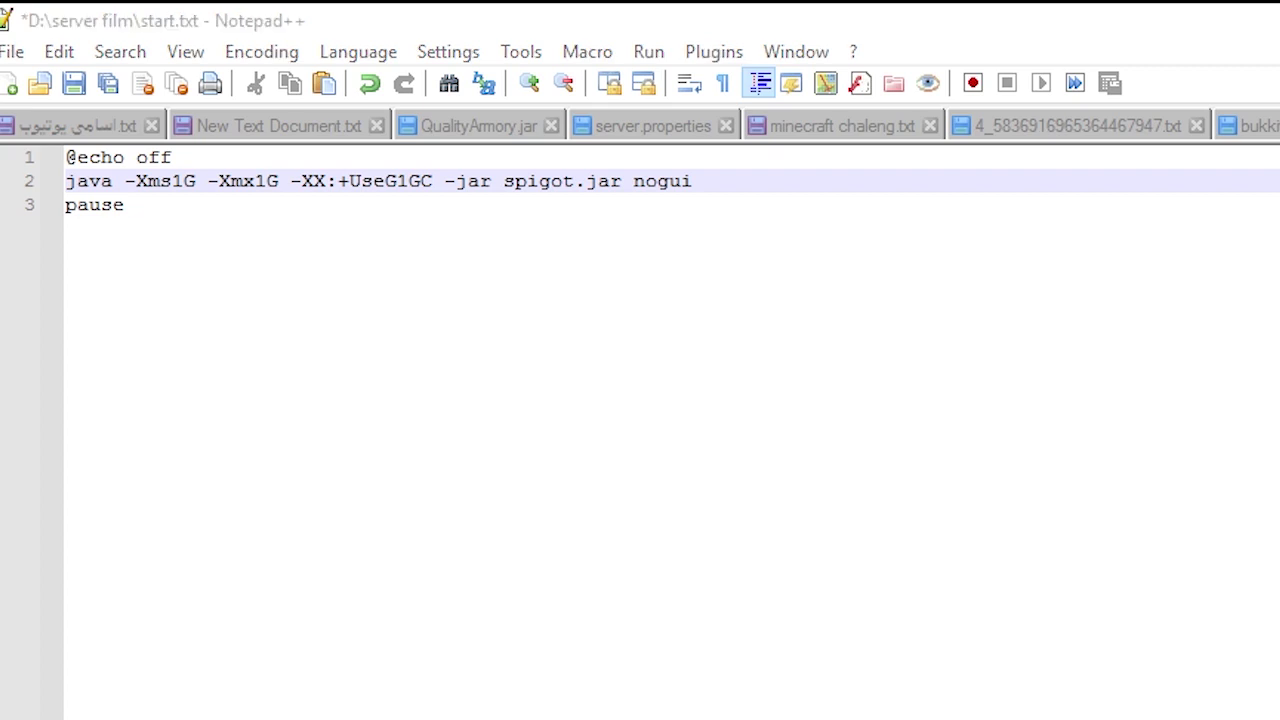
Step: Copy the server jar's file name in File Explorer and use it to replace "spigot" in the java line, giving spigot-1.16.4.jar
right_click(349, 192)
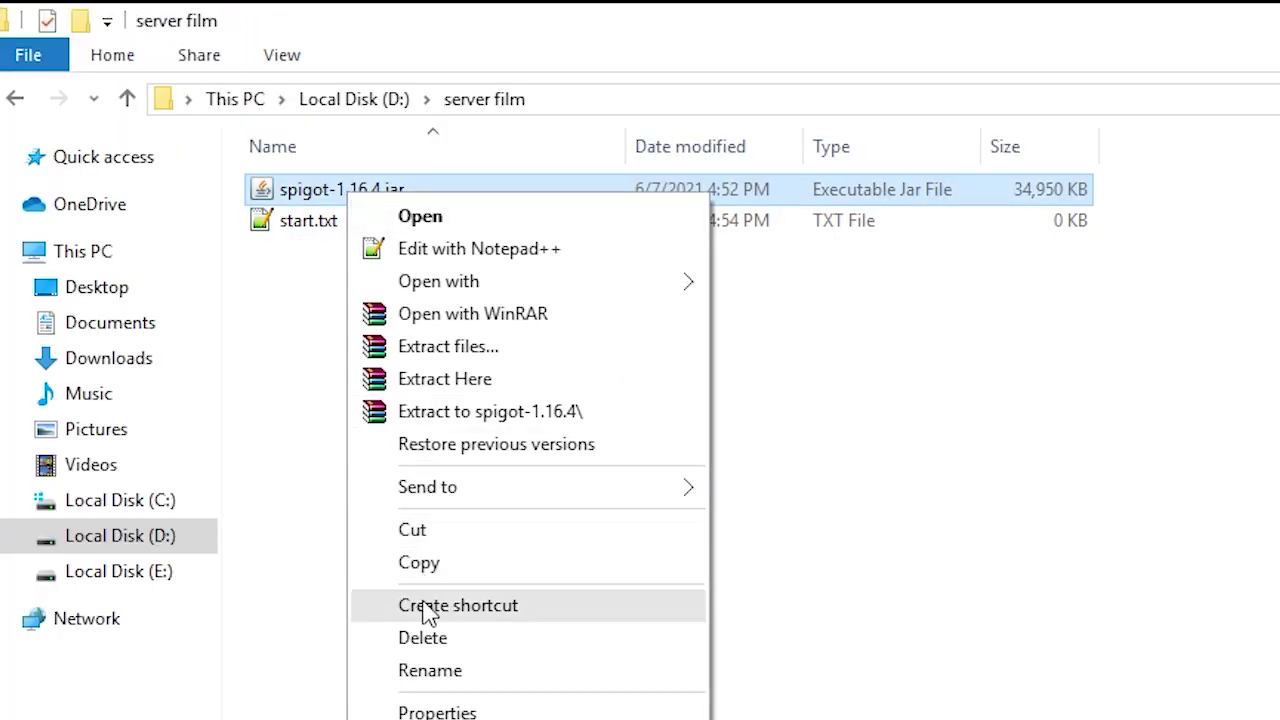
click(437, 669)
right_click(371, 190)
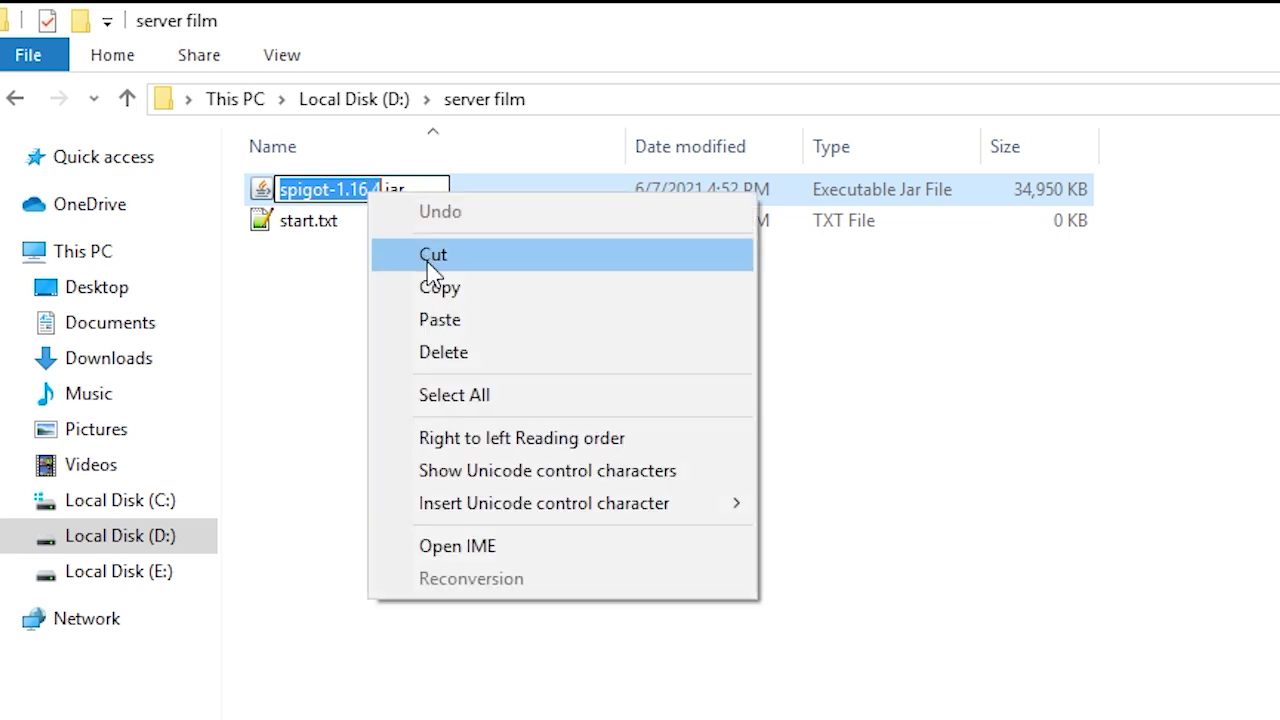
click(442, 290)
key(alt+Tab)
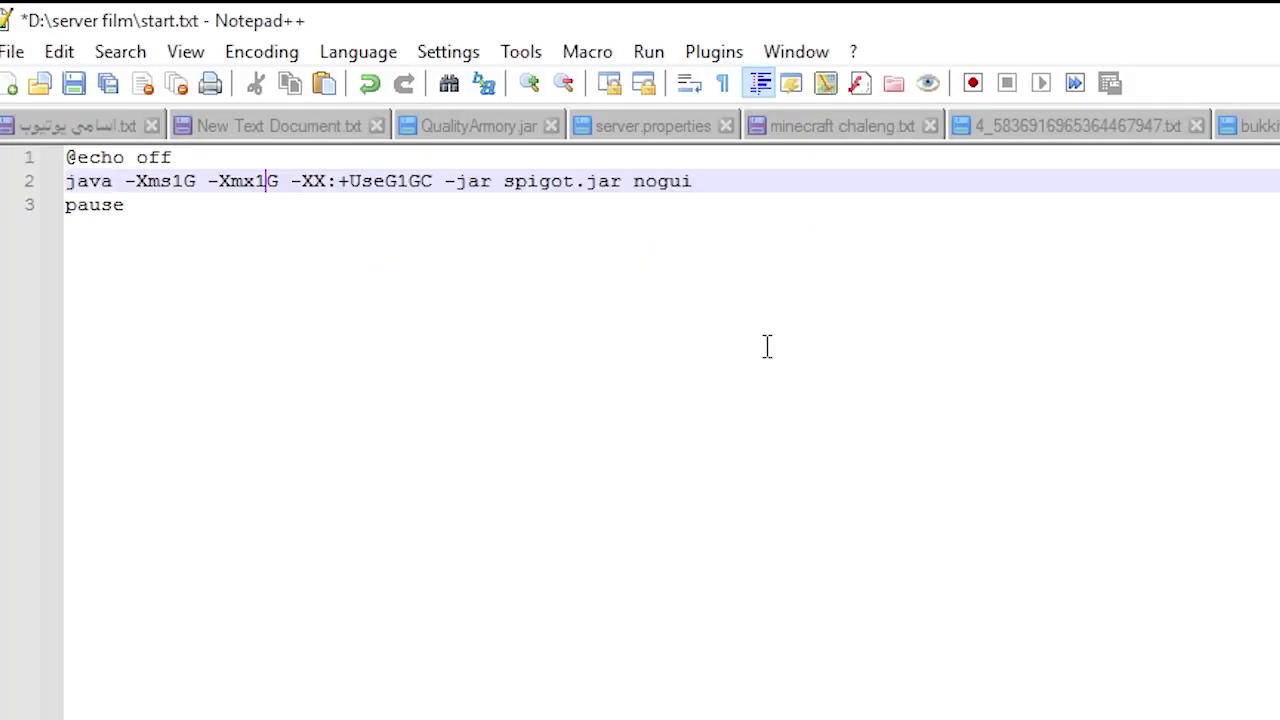
drag(575, 181, 504, 182)
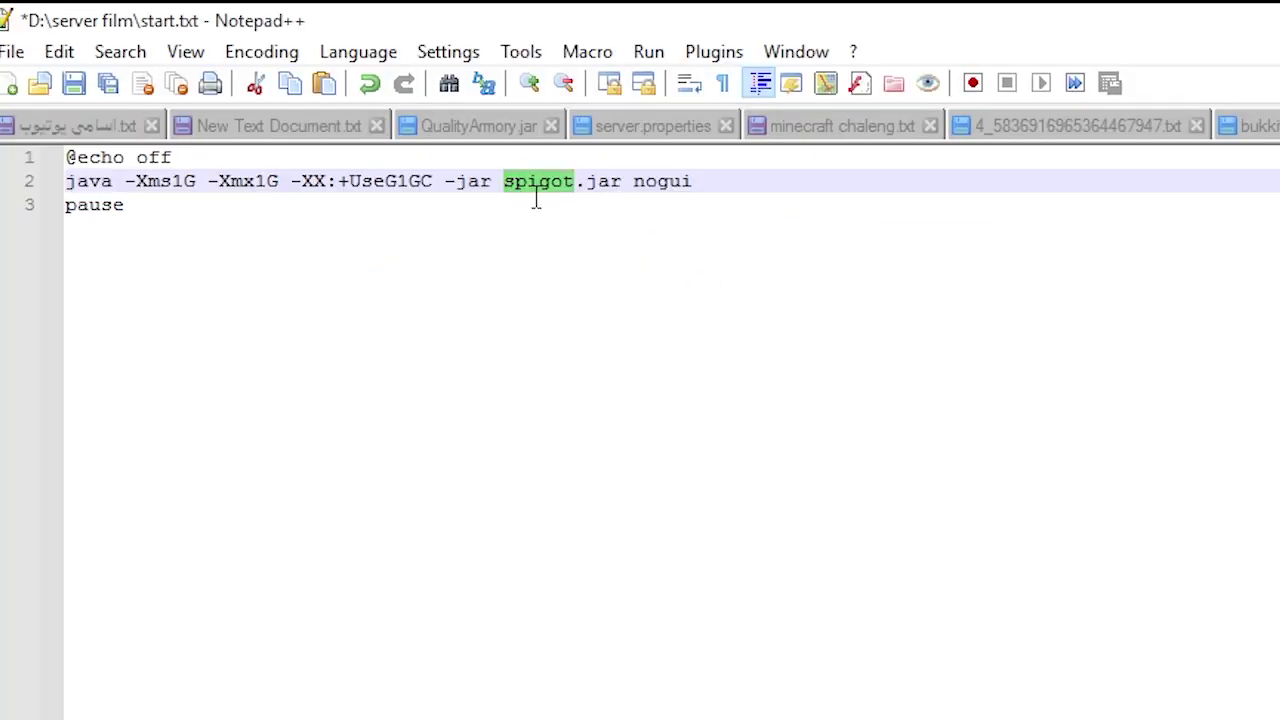
key(ctrl+v)
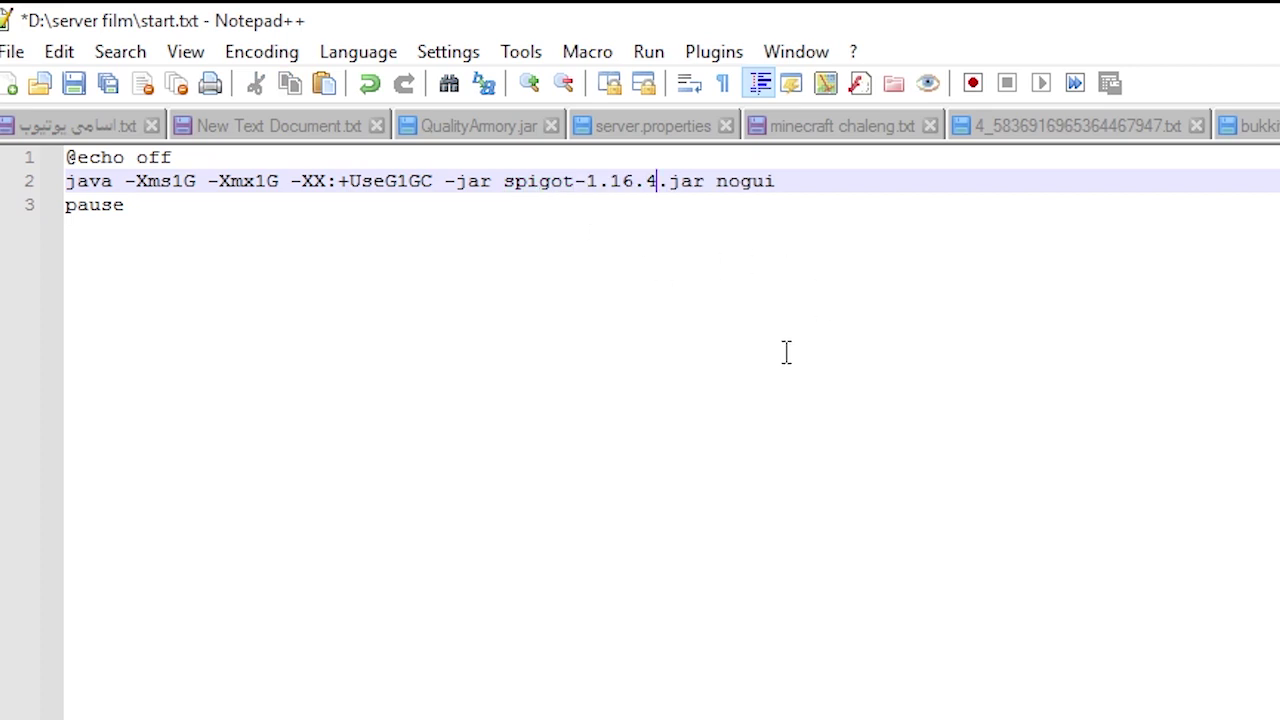
Step: Close start.txt in Notepad++, saving its changes, and return to the "server film" folder in File Explorer
key(ctrl+w)
click(824, 622)
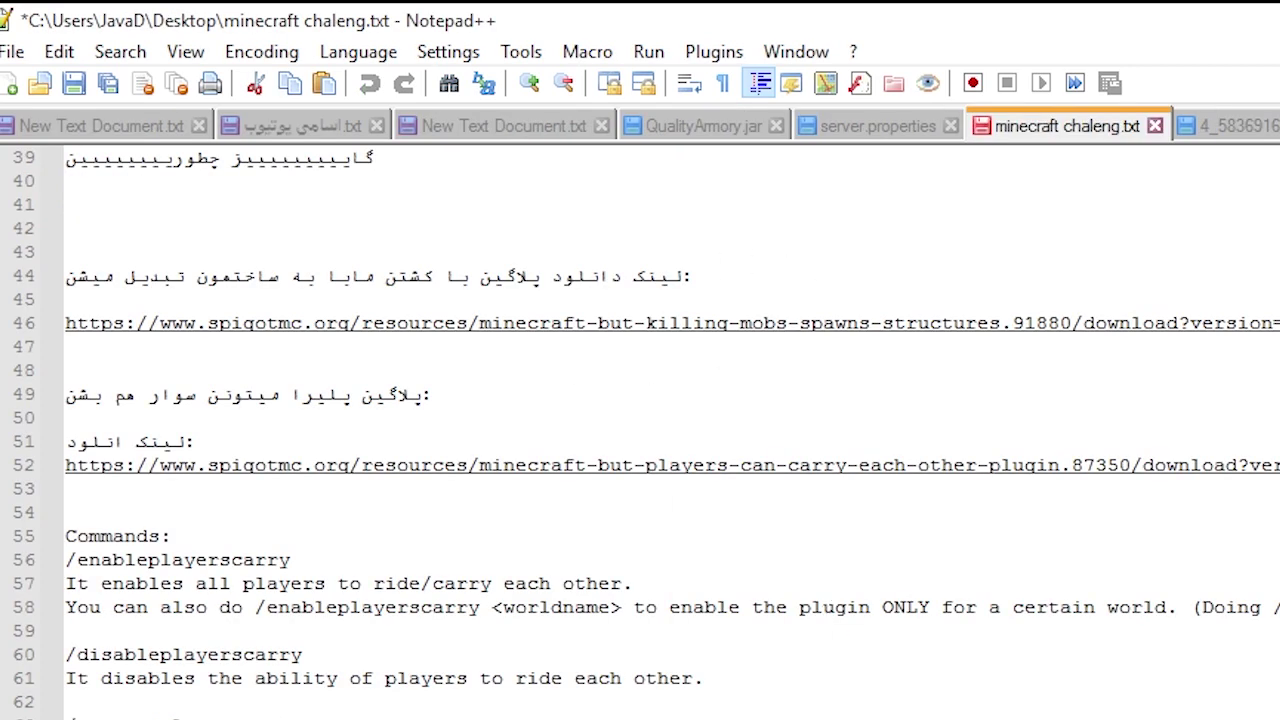
mouse_move(465, 700)
click(586, 640)
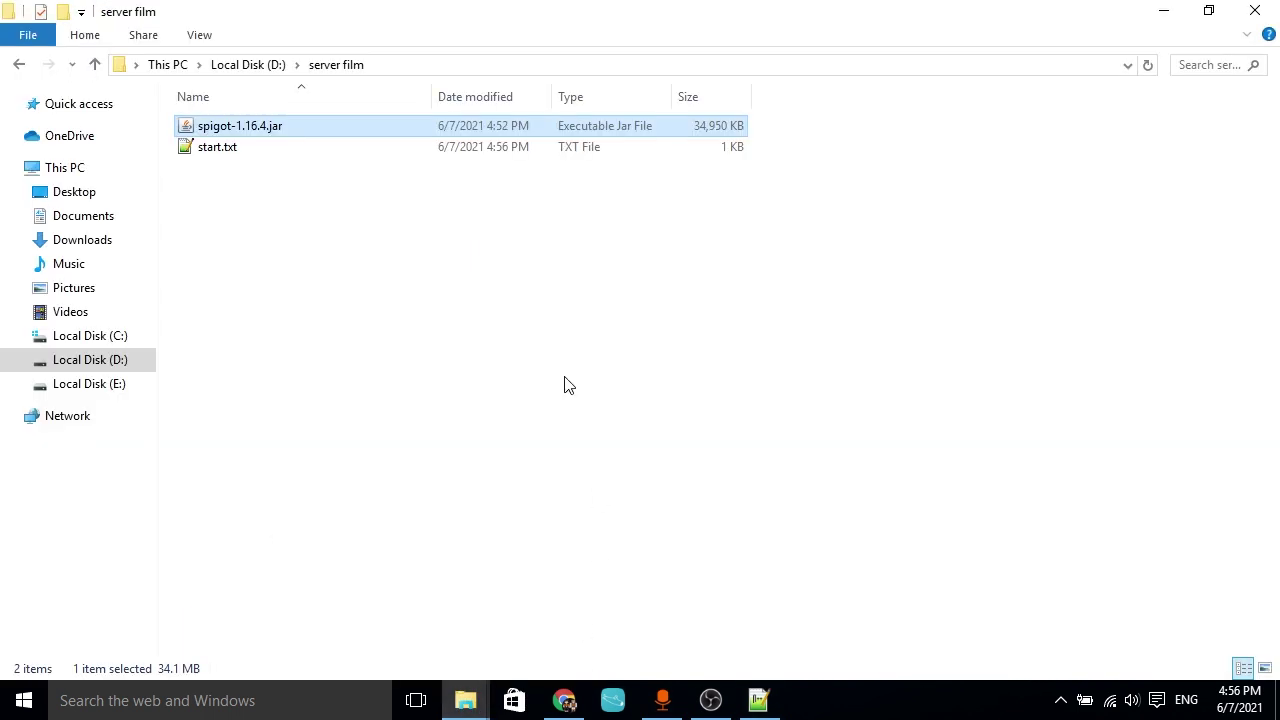
Step: Open start.txt in Notepad and save it as start.bat in the "server film" folder
right_click(240, 147)
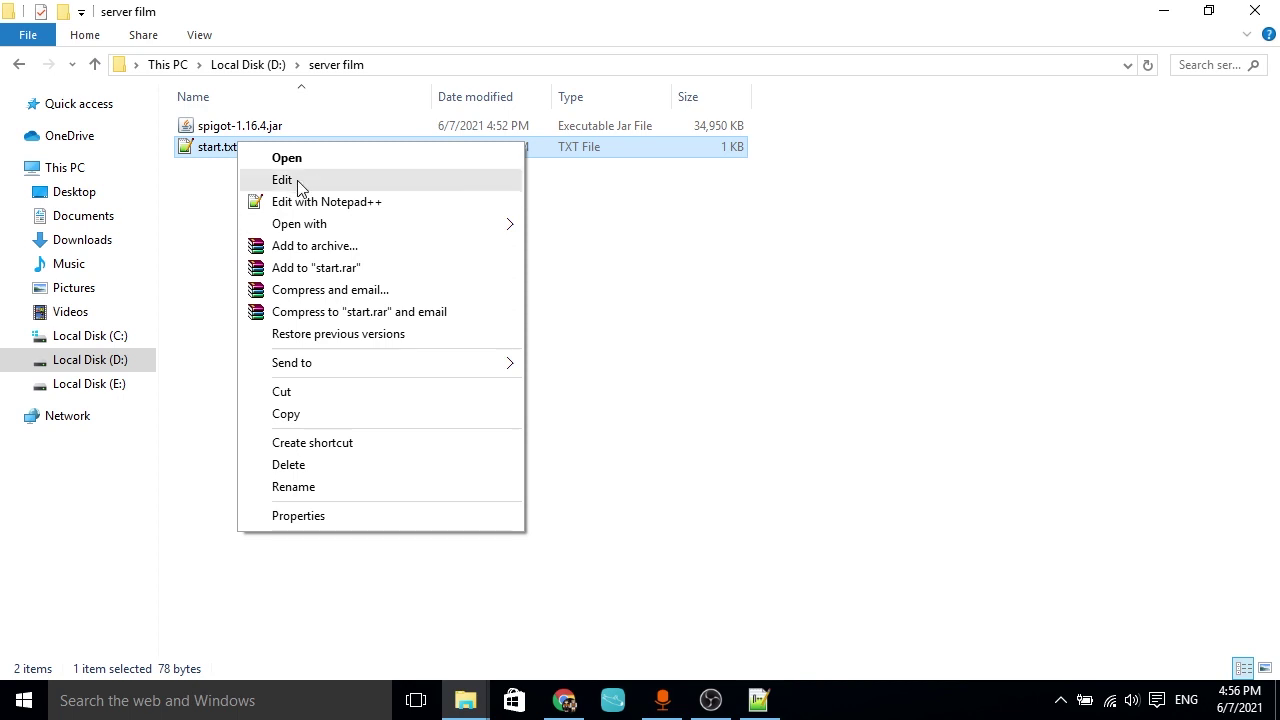
mouse_move(470, 224)
click(593, 222)
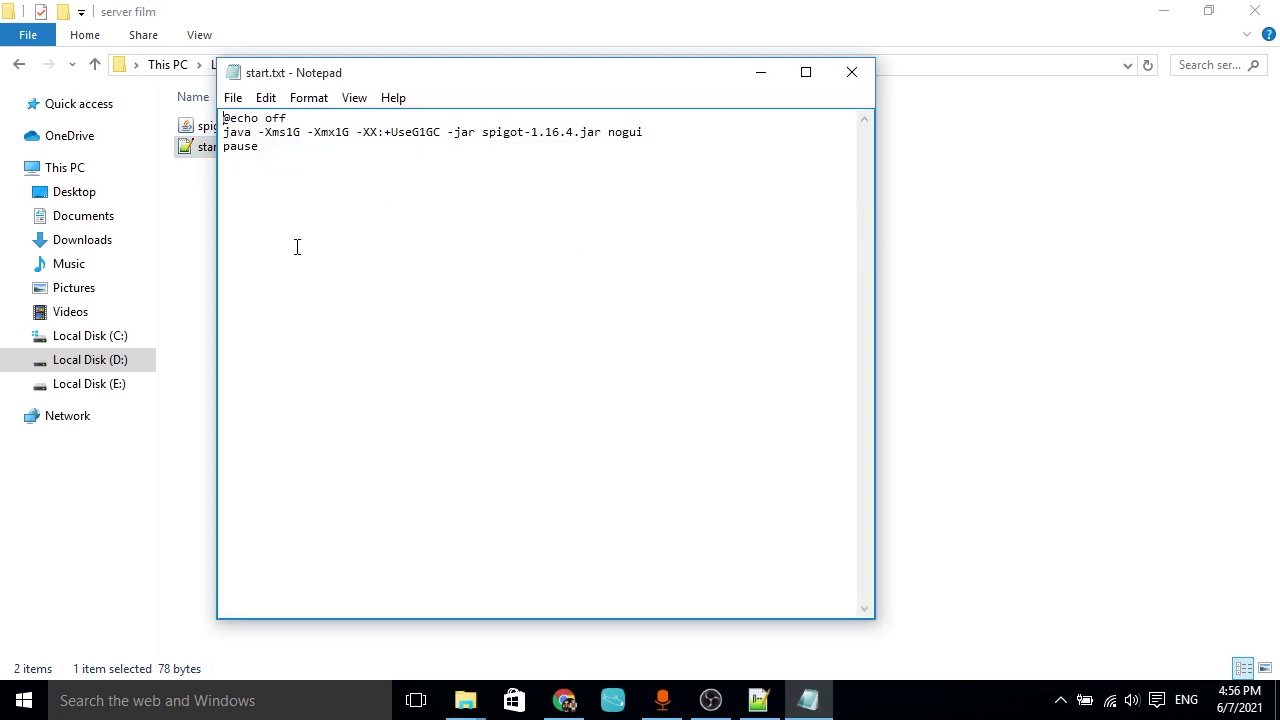
click(232, 97)
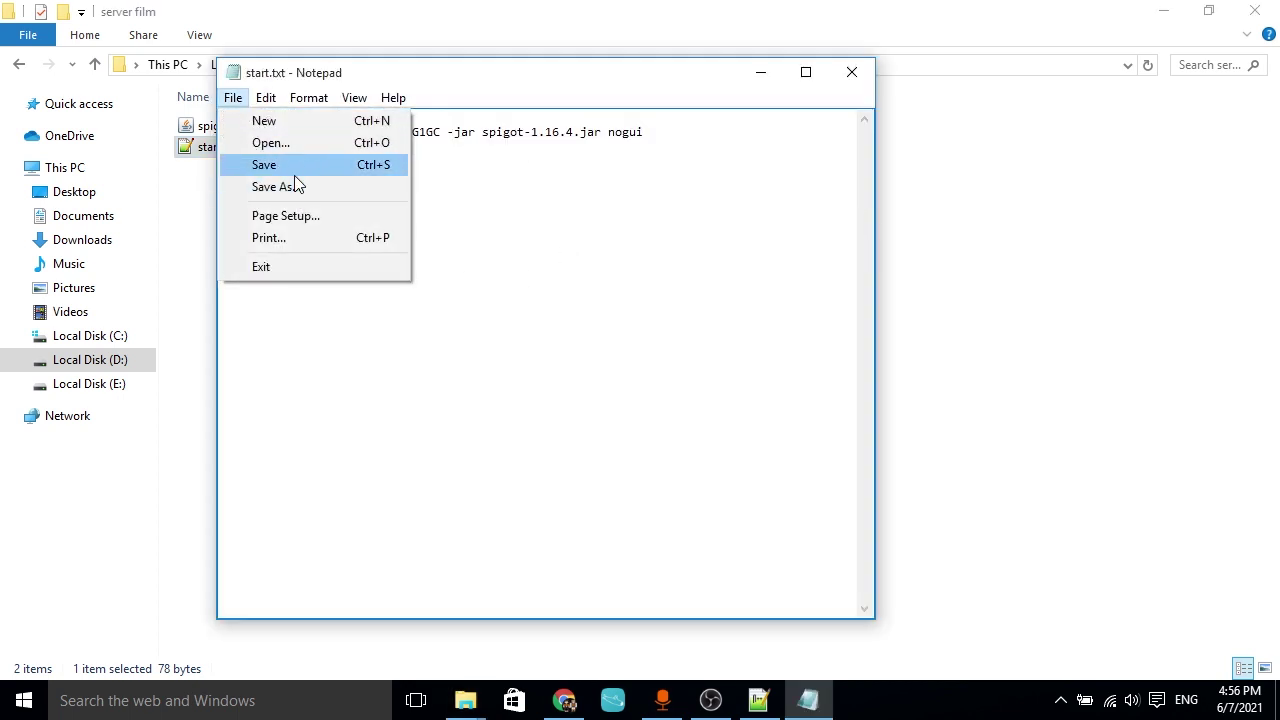
click(311, 190)
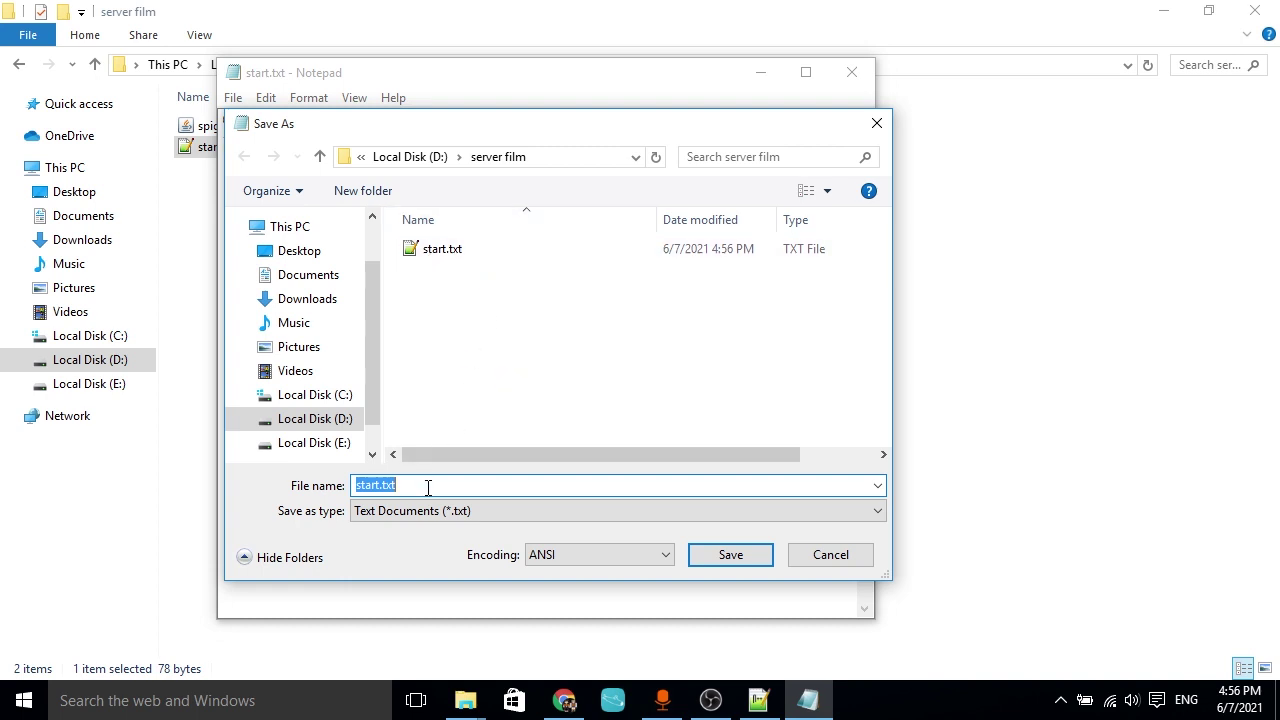
text(star)
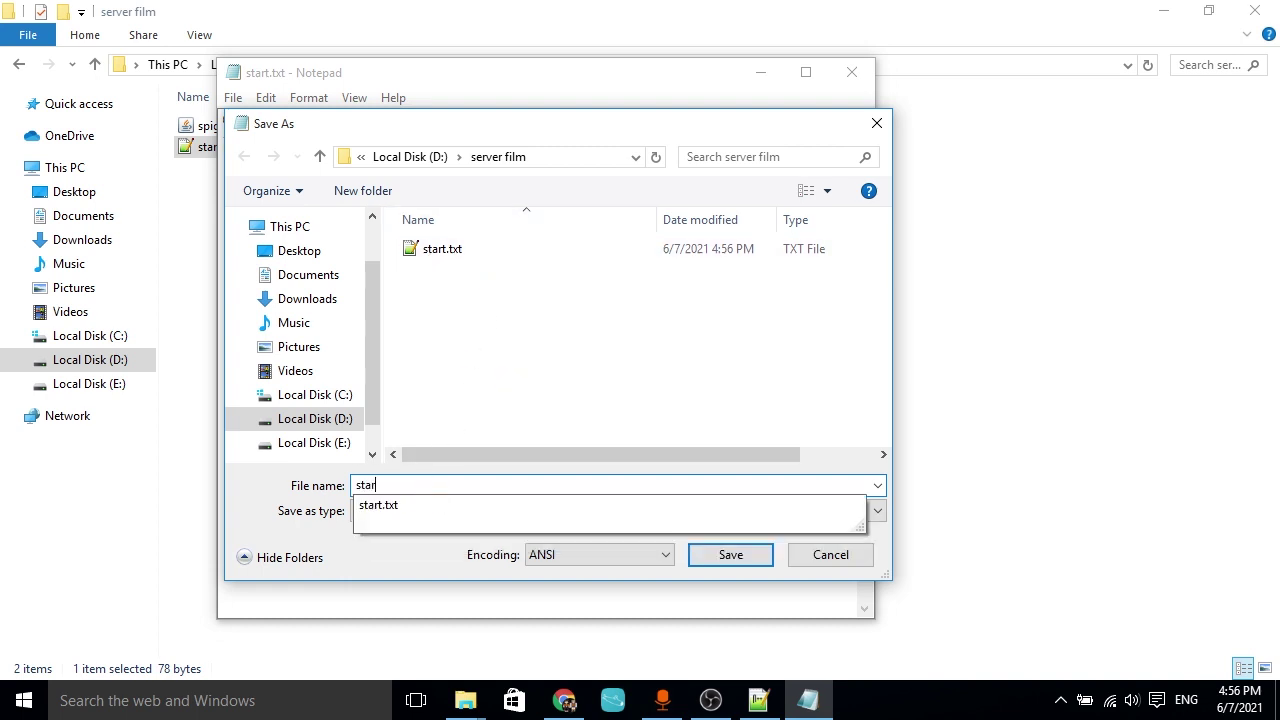
text(t.bat)
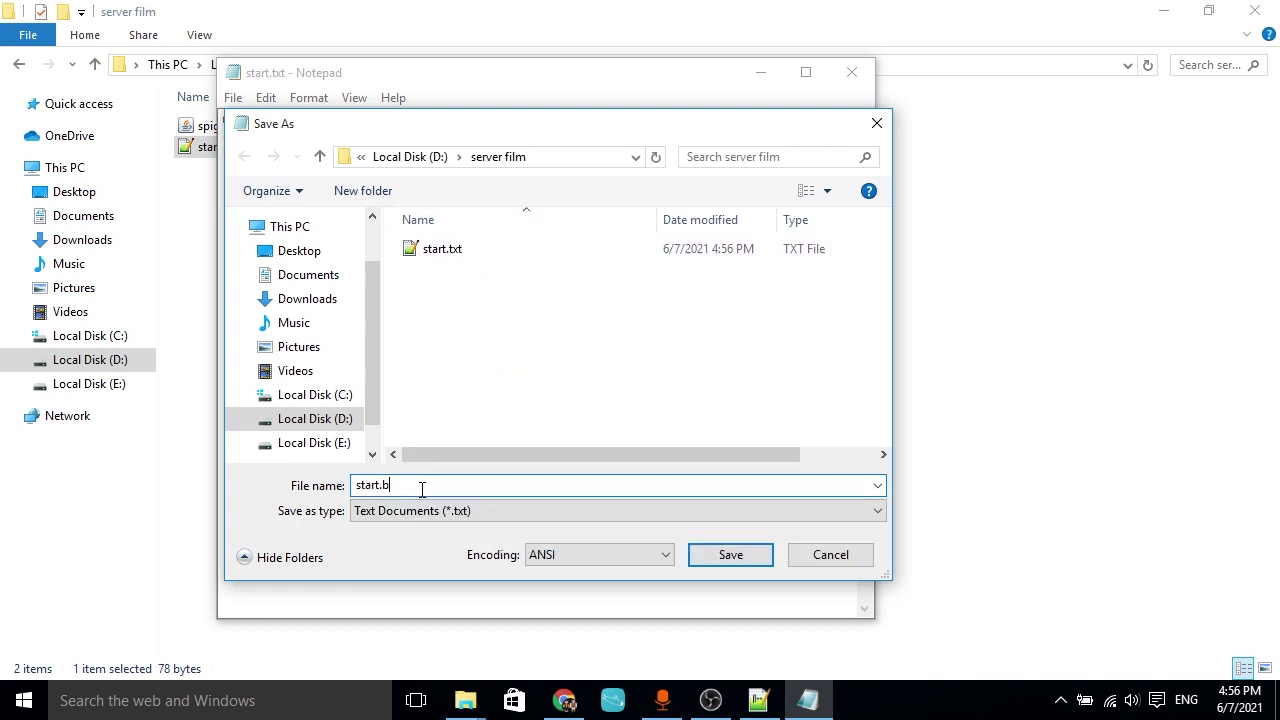
click(733, 556)
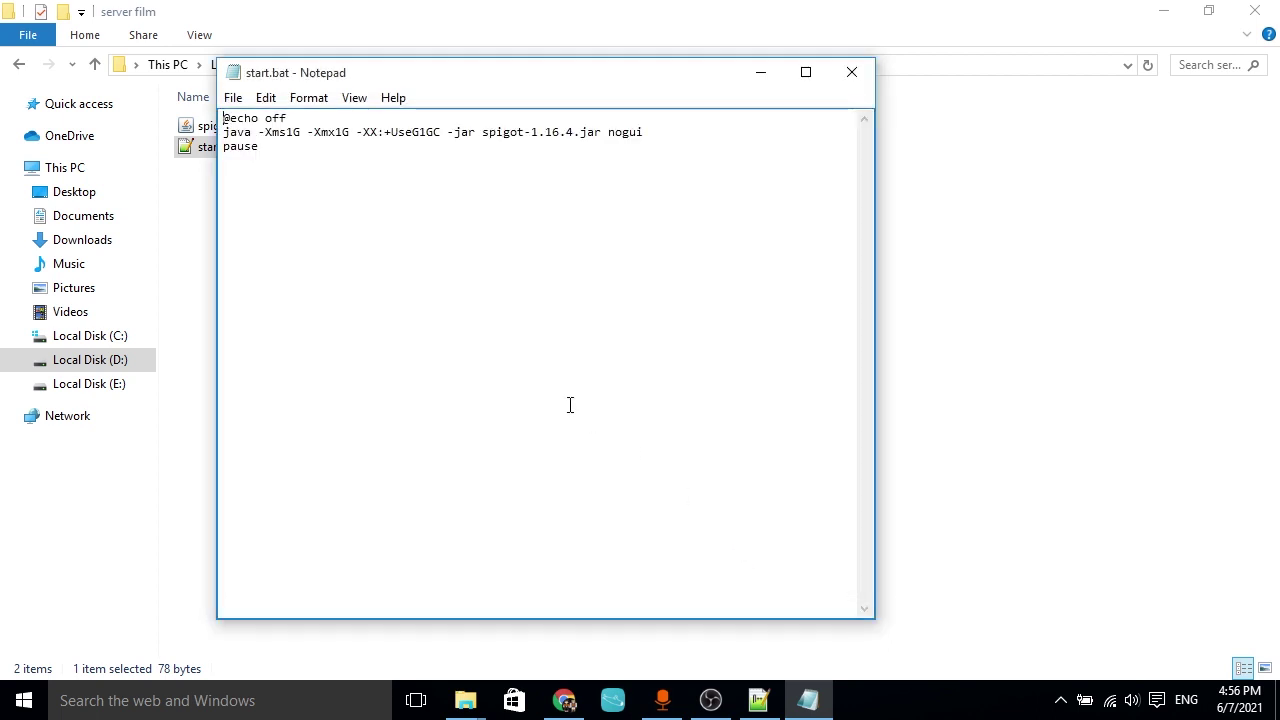
Step: Close the start.bat Notepad window and delete start.txt from the "server film" folder
click(852, 76)
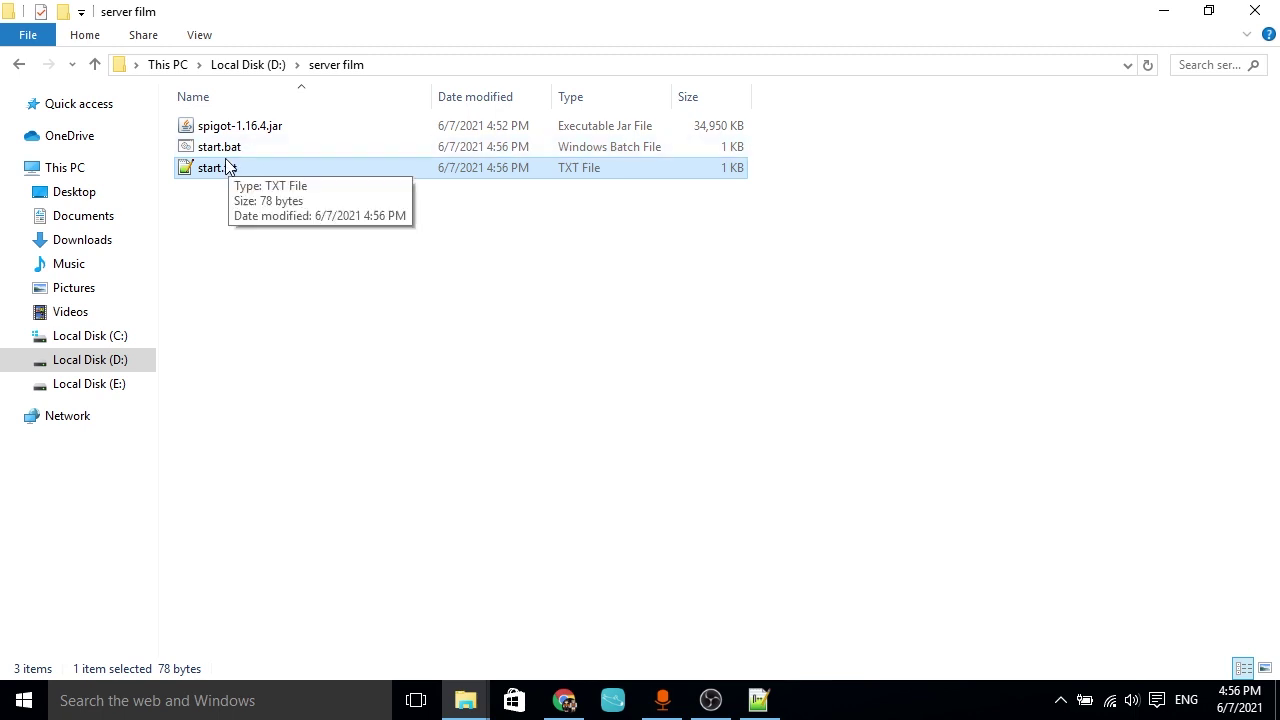
right_click(245, 175)
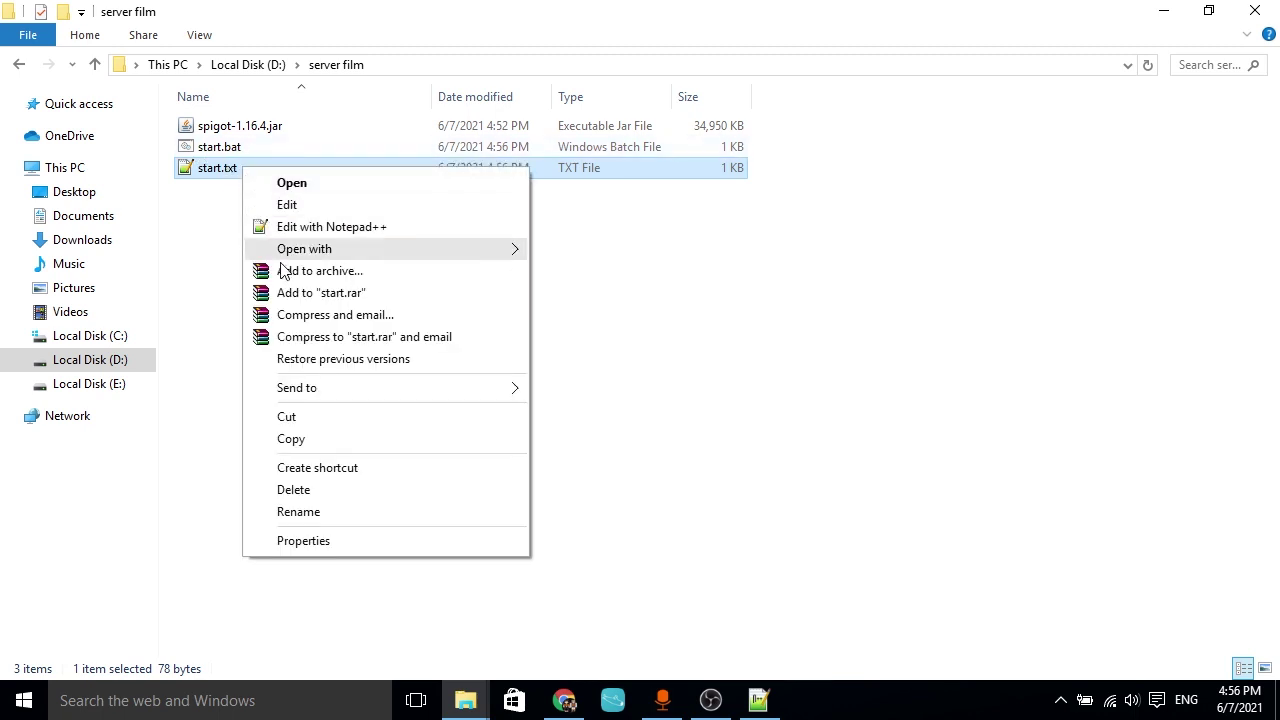
click(336, 489)
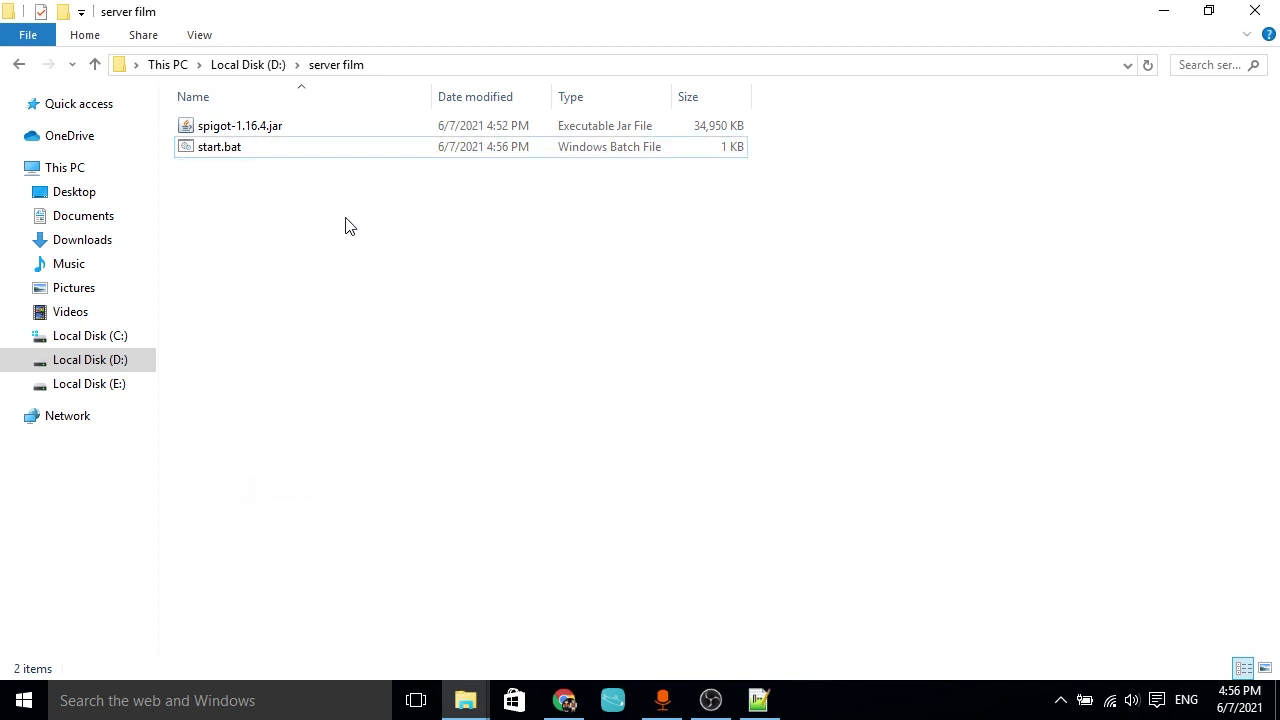
Step: Run start.bat to generate the initial server files, and dismiss its console window
click(237, 149)
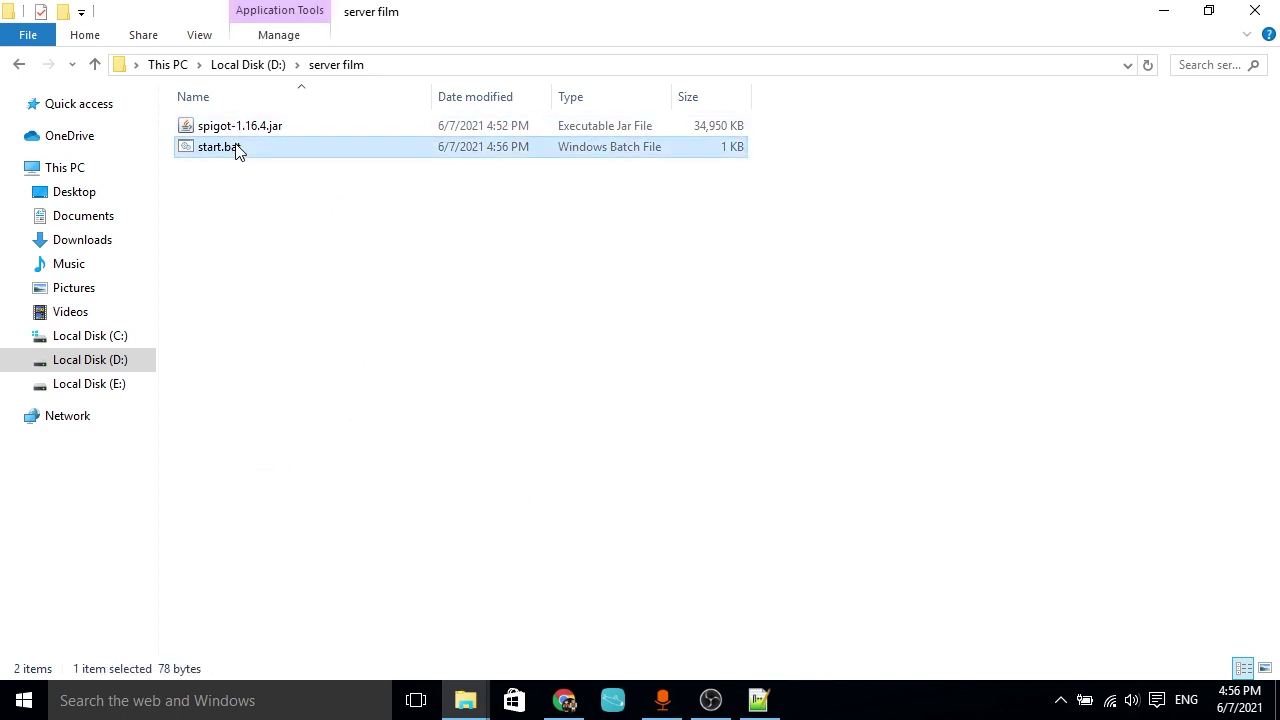
double_click(236, 147)
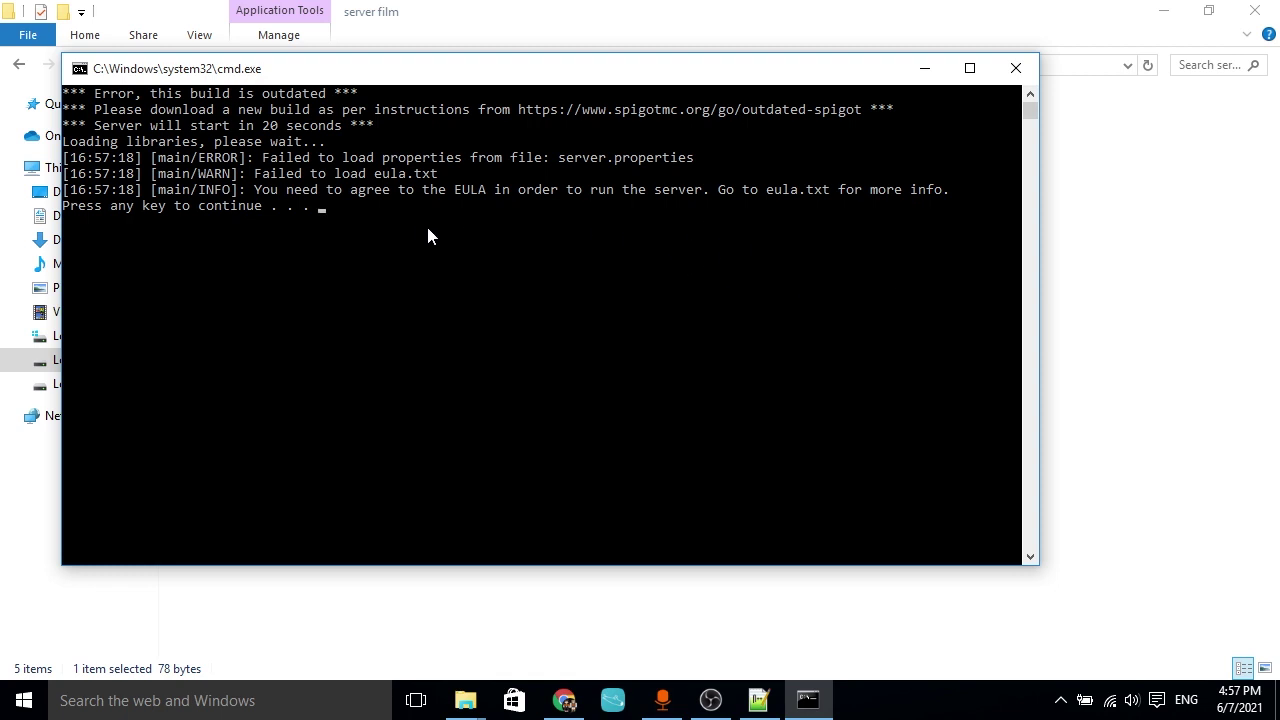
key(Return)
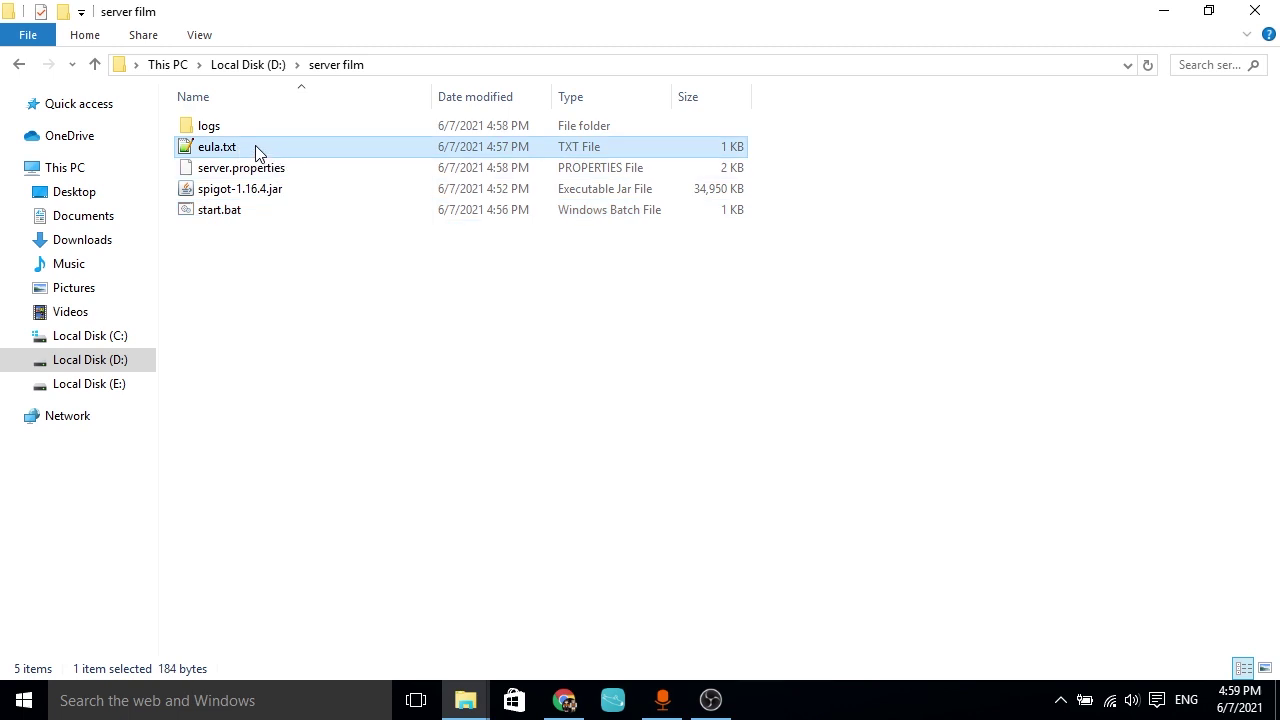
Step: Open eula.txt in Notepad++, set the eula value to false, and close the editor
double_click(255, 147)
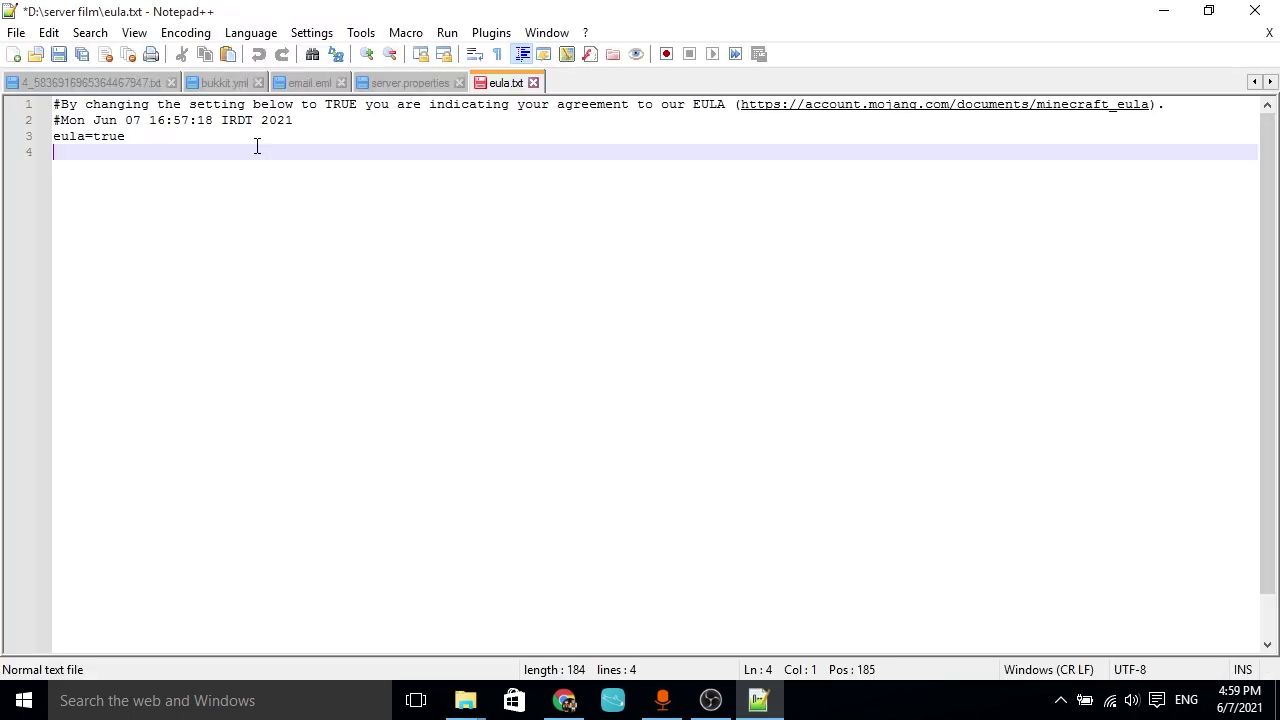
click(133, 142)
drag(133, 146, 94, 138)
click(94, 148)
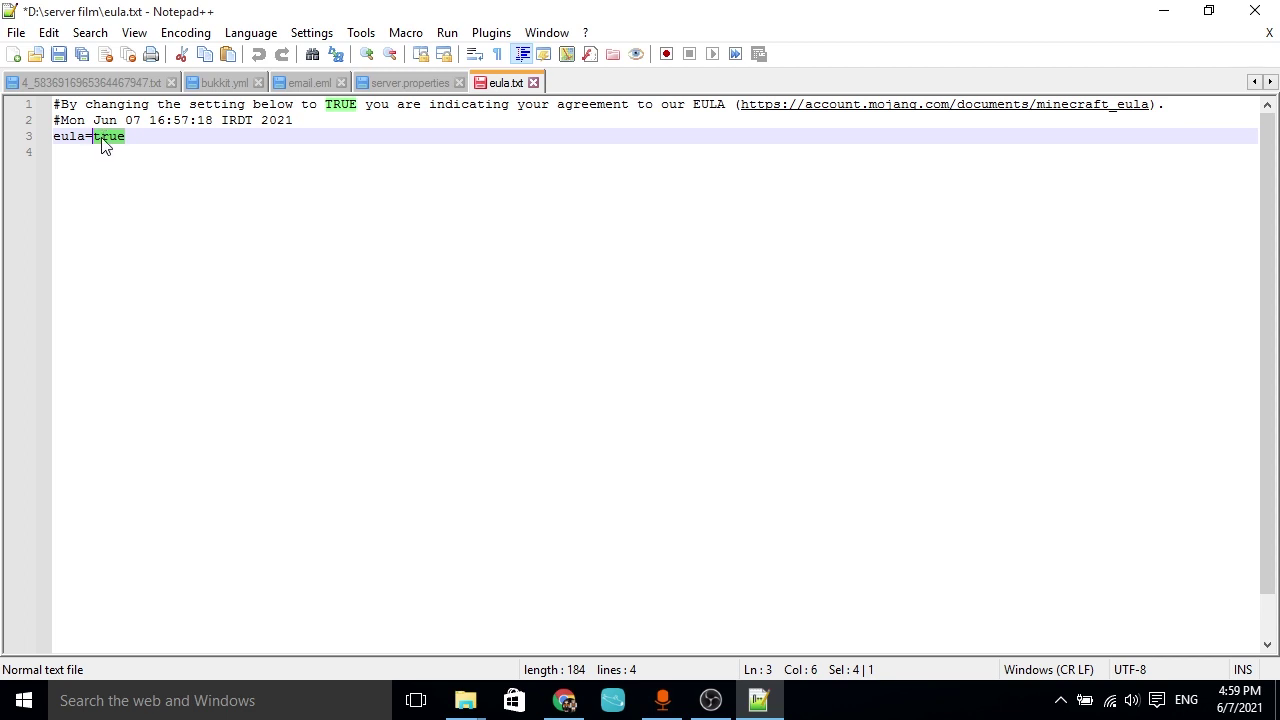
text(fal)
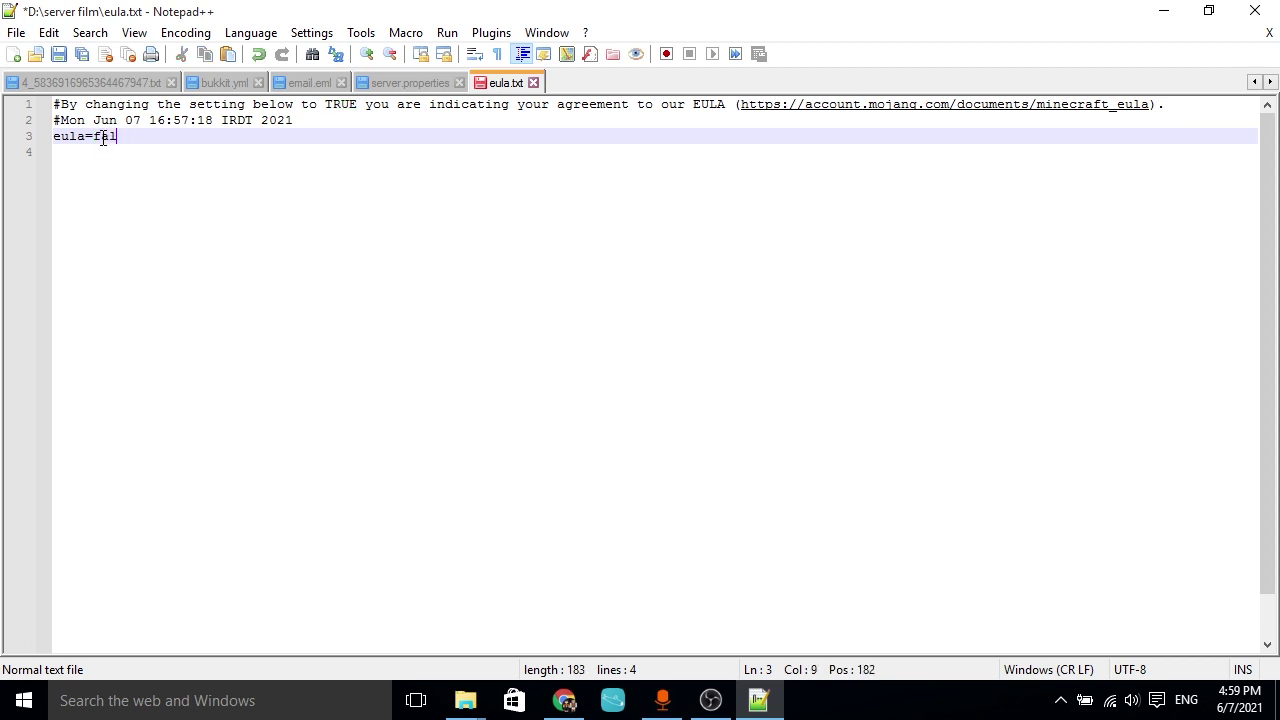
text(se)
click(1255, 10)
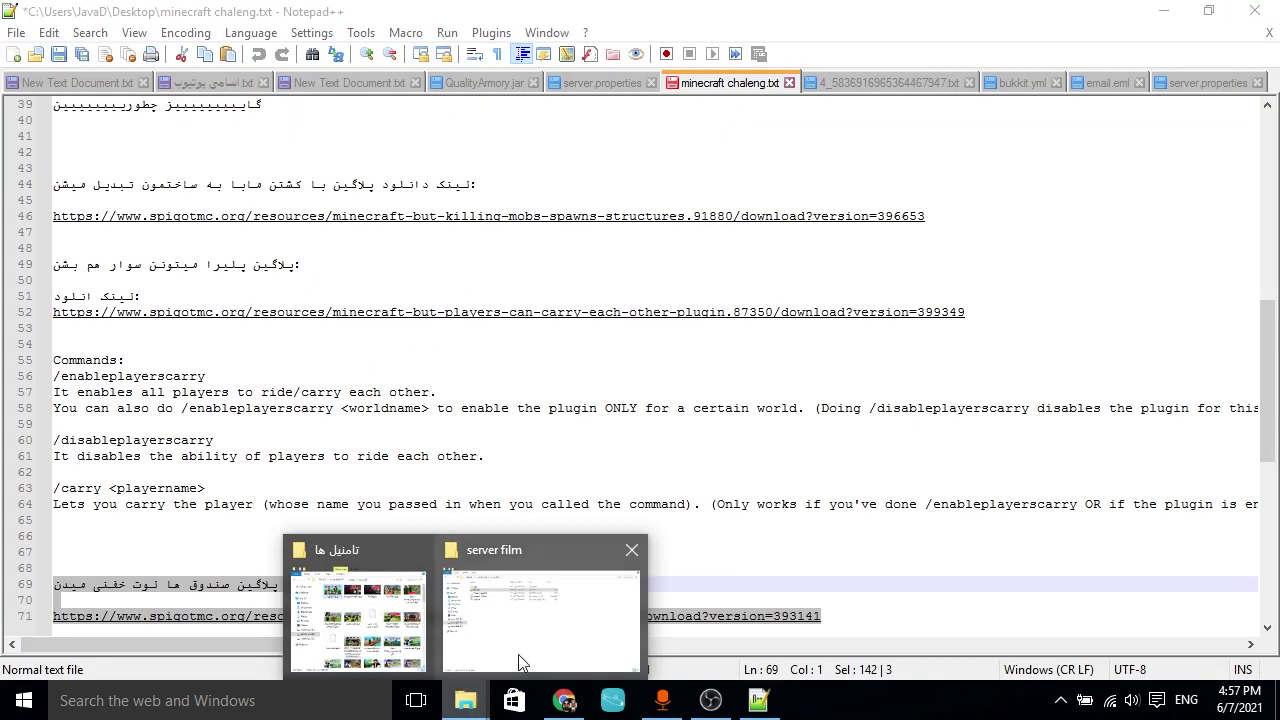
Step: Return to the "server film" folder in File Explorer and run start.bat again
click(514, 663)
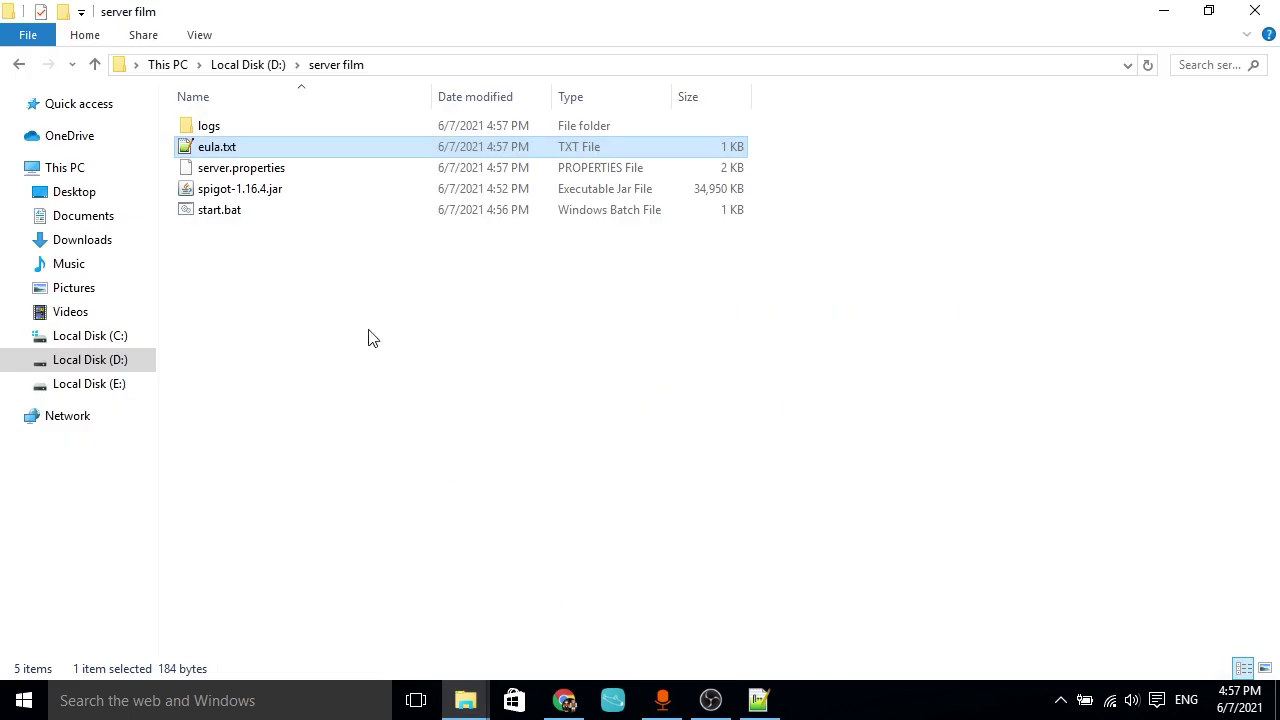
double_click(257, 213)
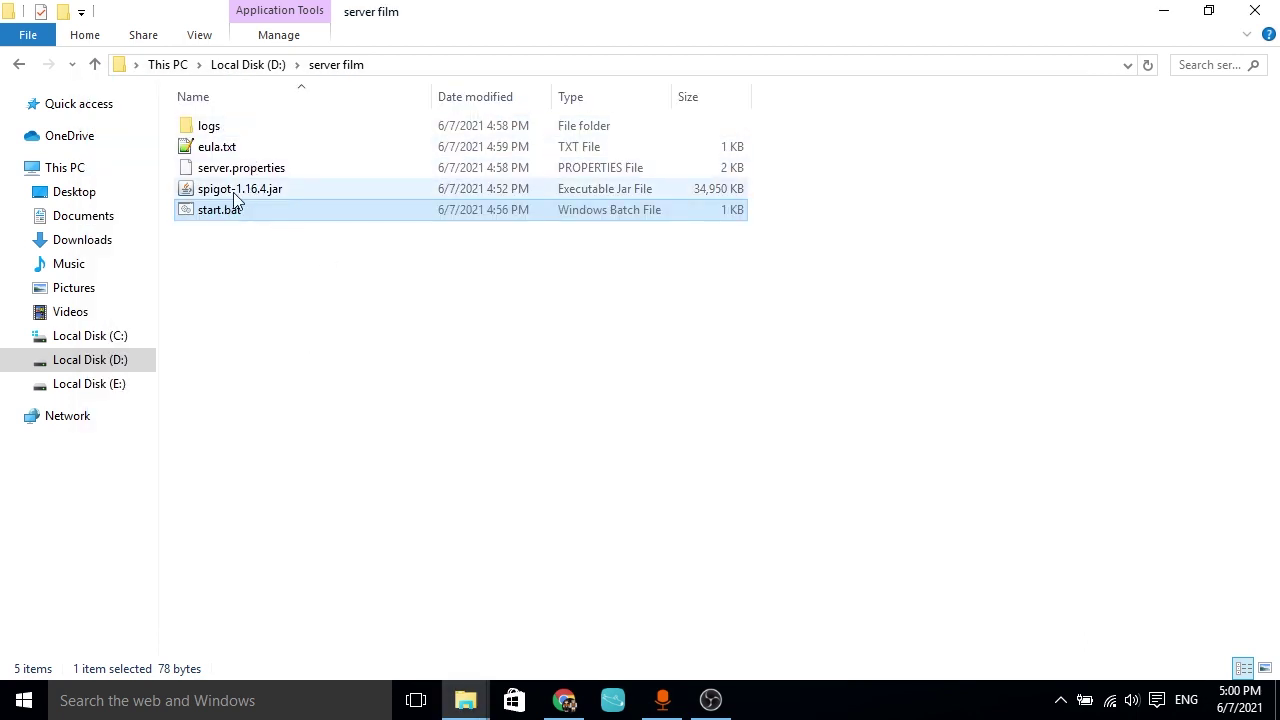
Step: Open server.properties in Notepad++ and set view-distance to 6
right_click(283, 173)
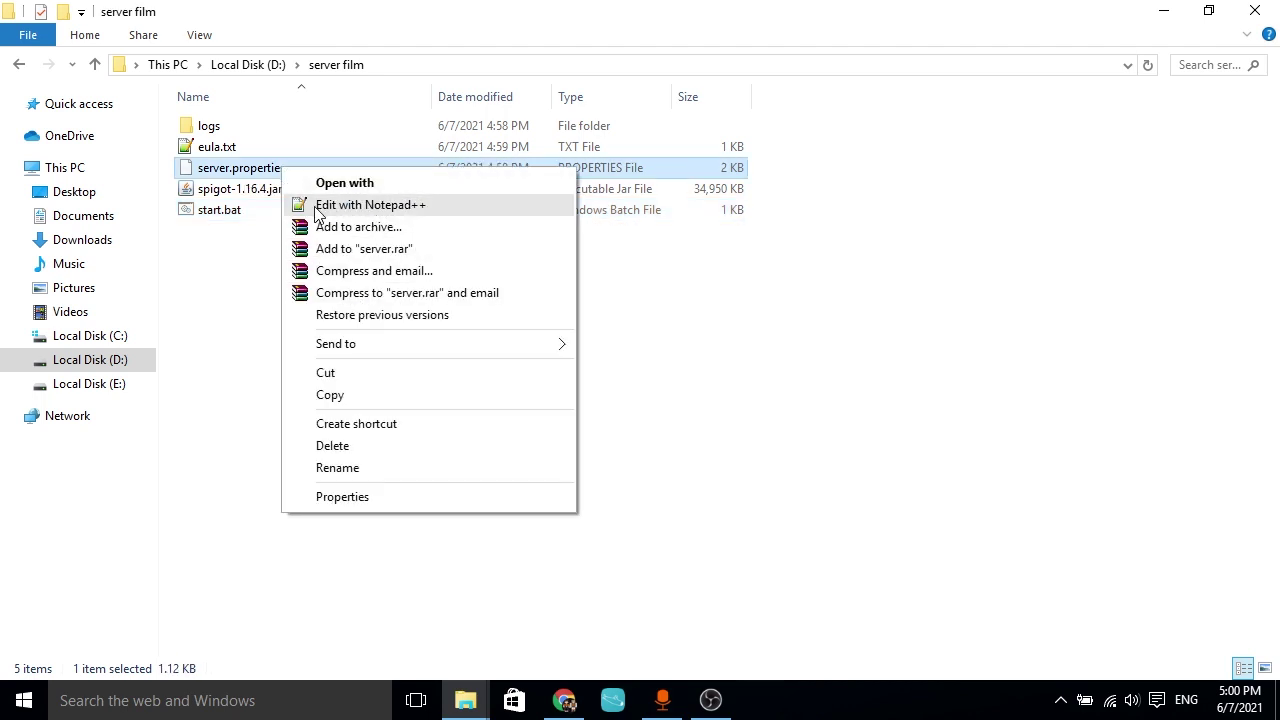
click(369, 205)
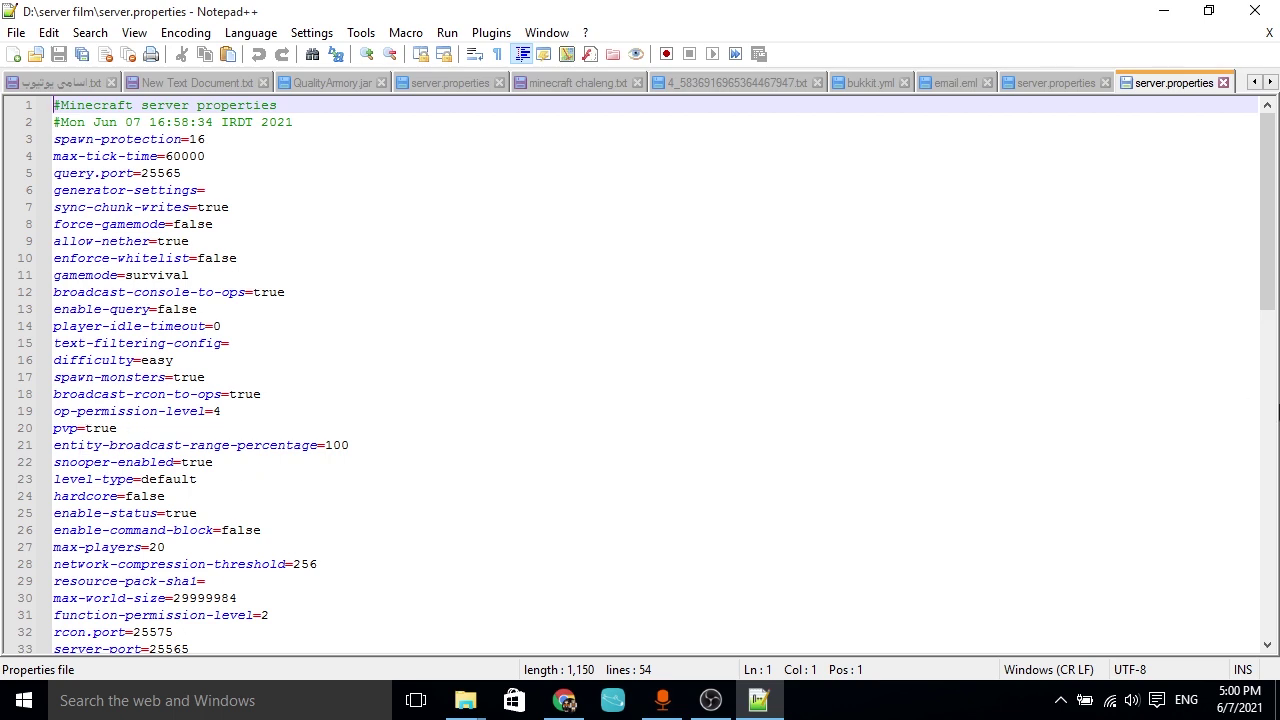
drag(1270, 258, 1270, 329)
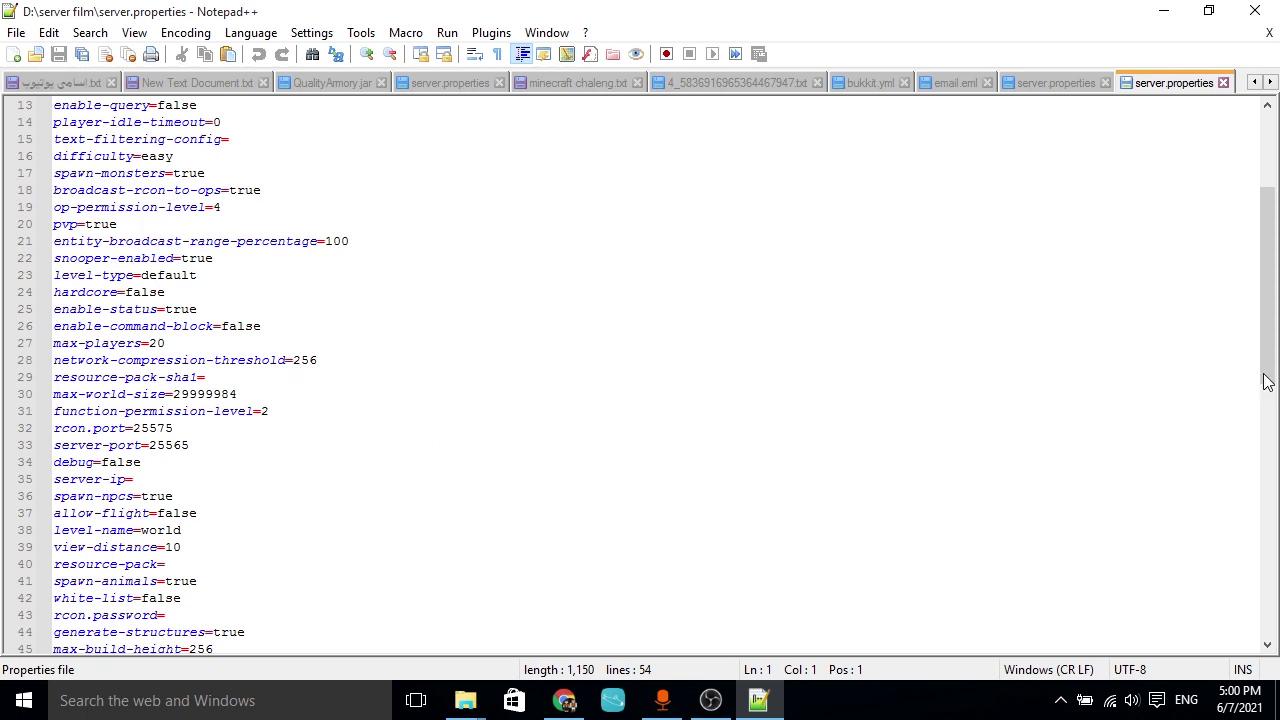
drag(1268, 290, 1268, 344)
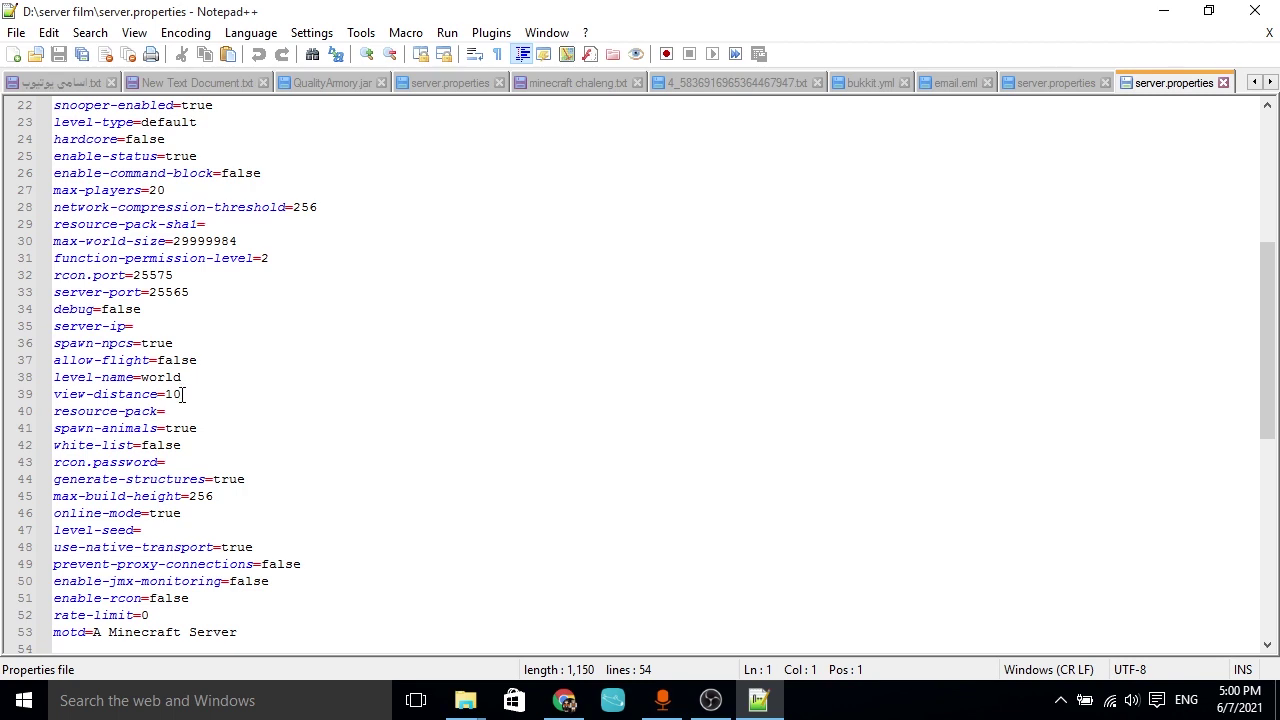
click(183, 394)
drag(183, 394, 166, 394)
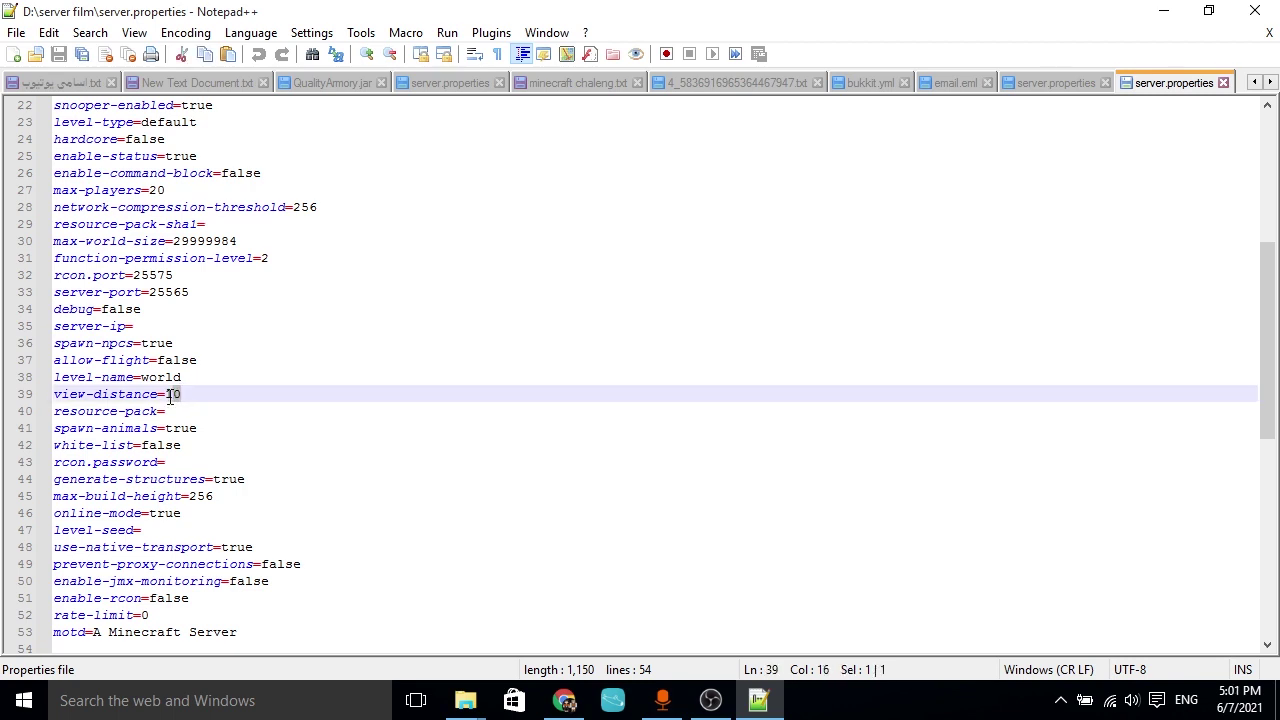
text(6)
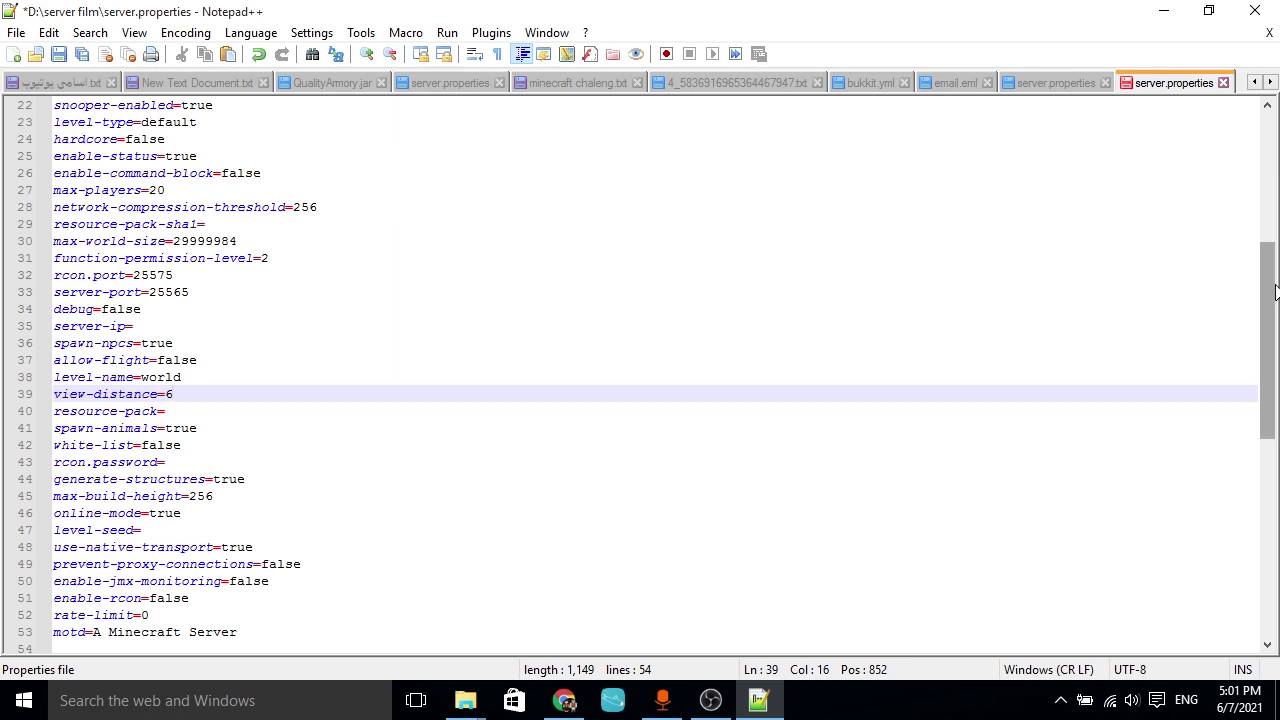
Step: Set online-mode to false in server.properties and close the file, saving its changes
drag(1274, 298, 1274, 320)
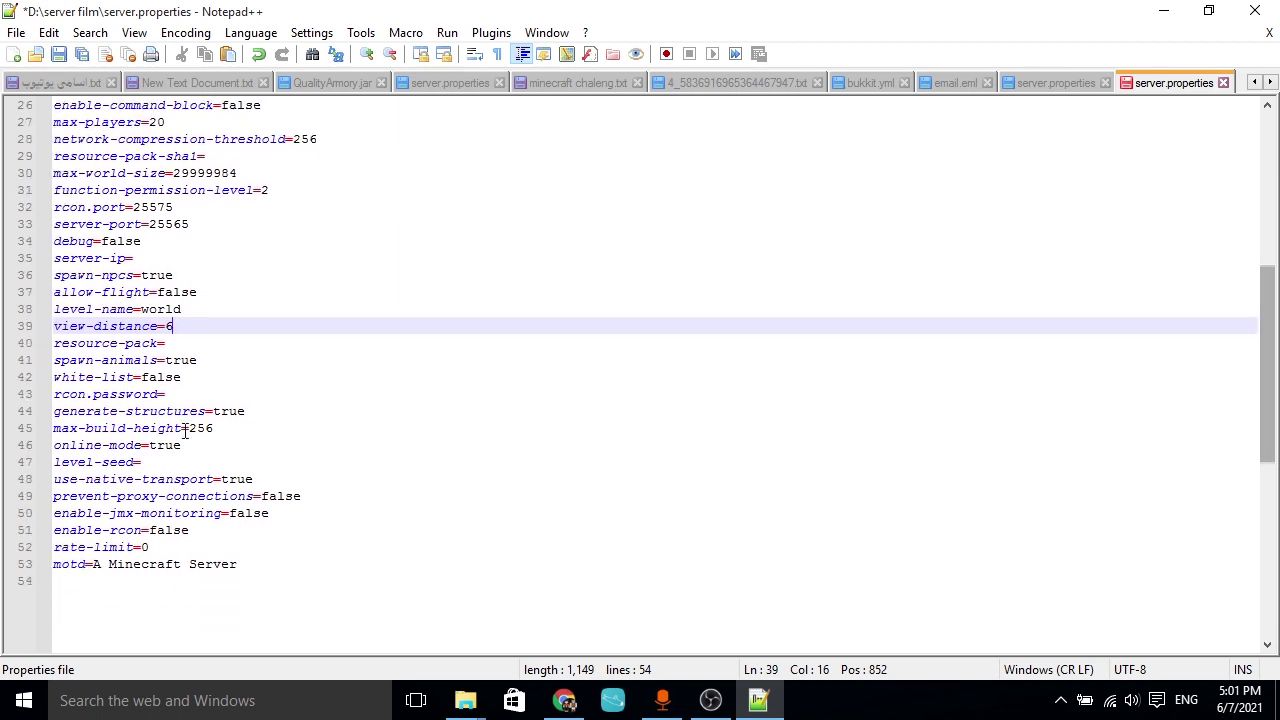
drag(182, 445, 150, 446)
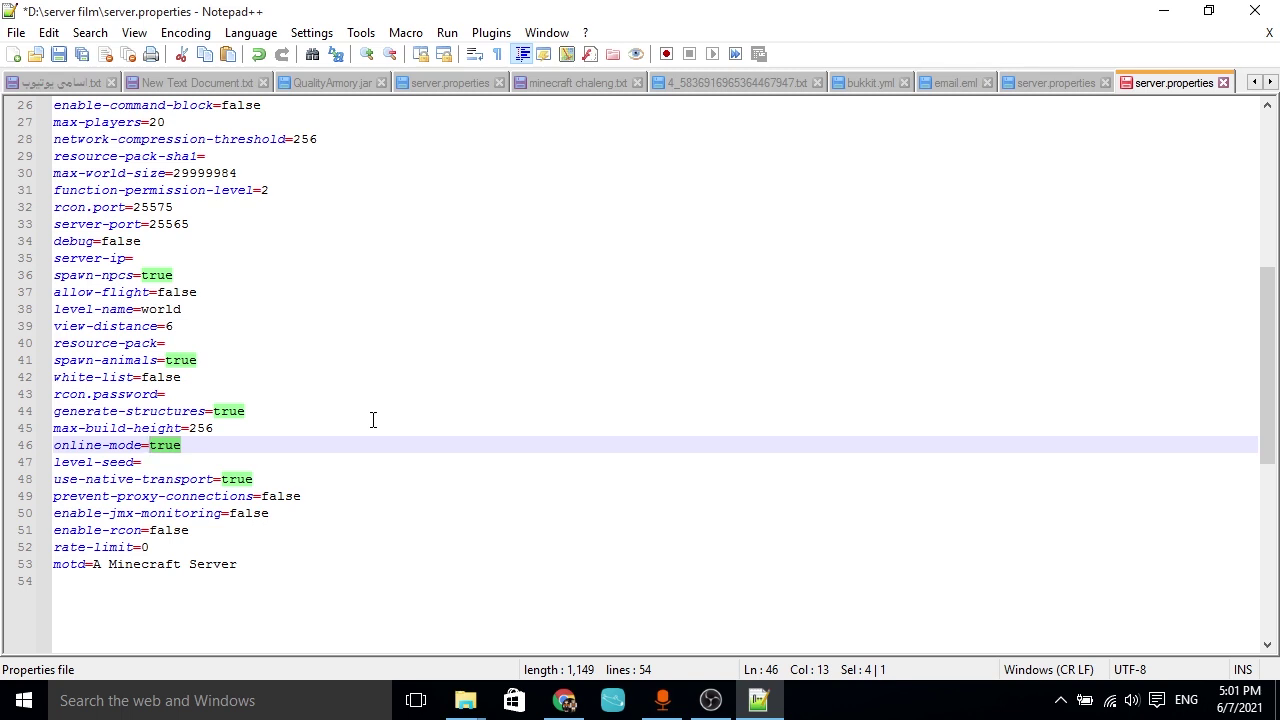
text(fa)
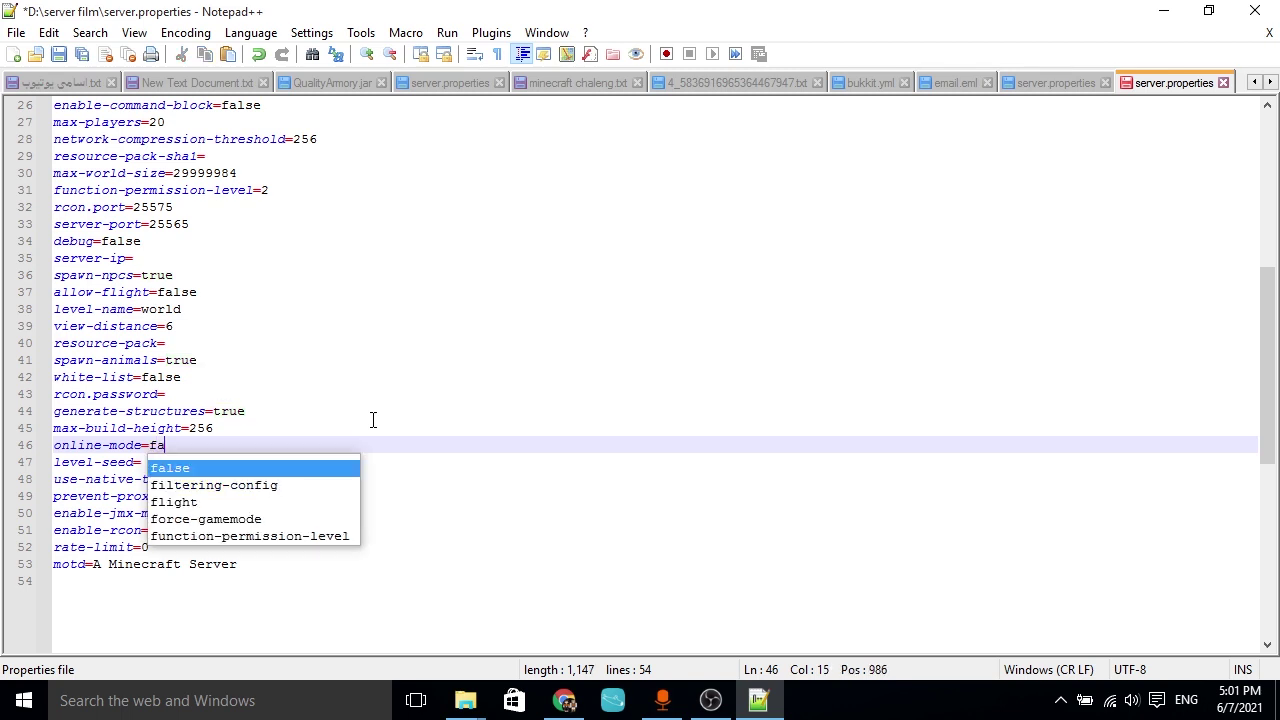
text(lse)
click(514, 479)
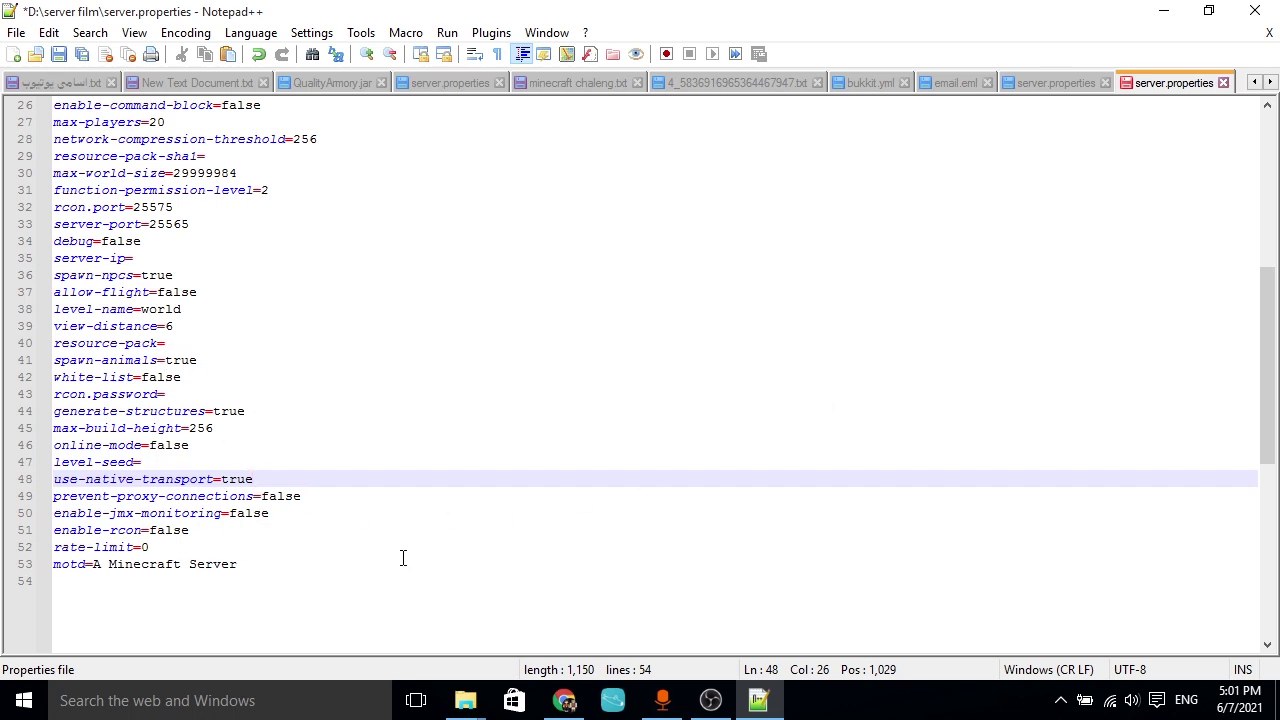
click(1222, 83)
click(571, 420)
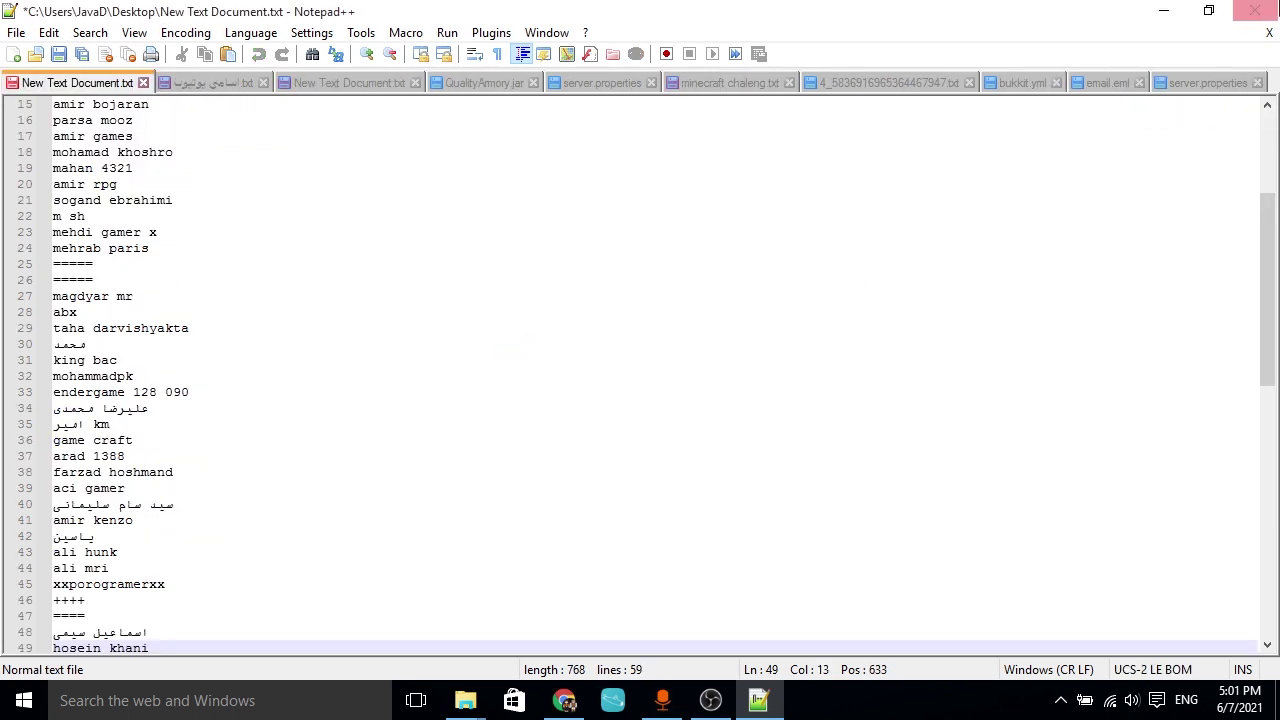
Step: Start the server by running start.bat from the "server film" folder, and enter "top" in its console
mouse_move(465, 700)
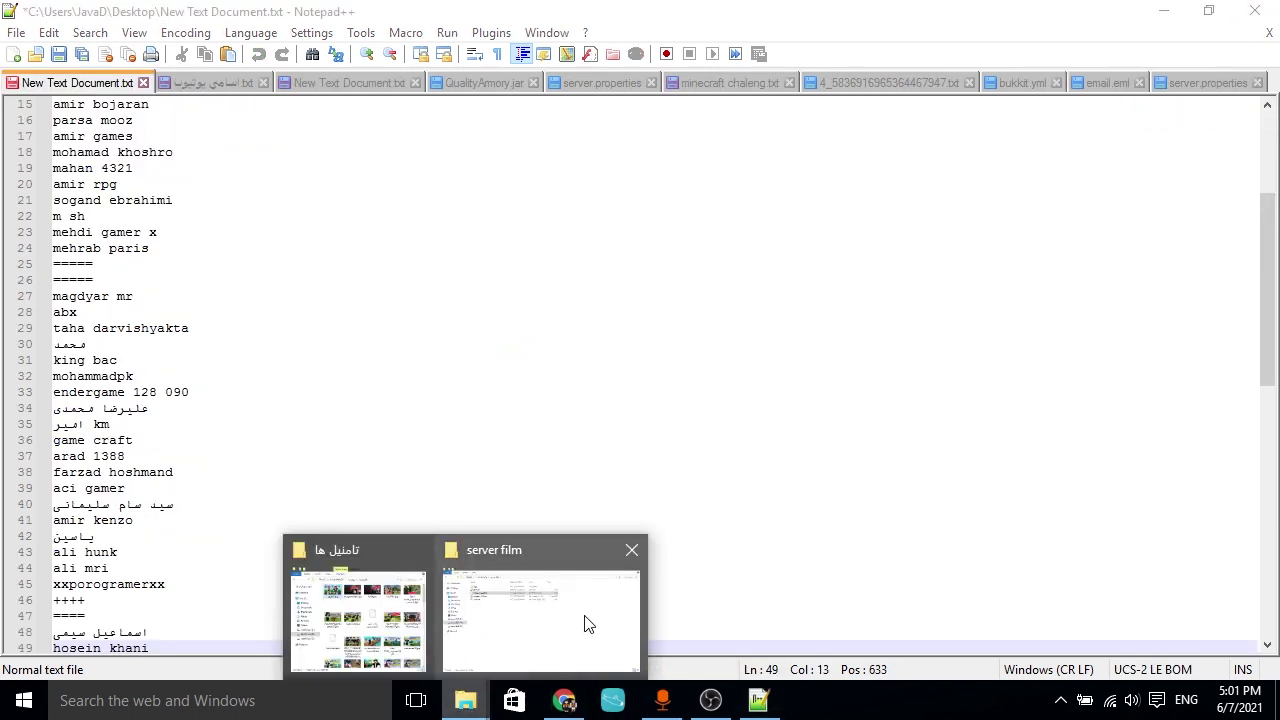
click(585, 620)
double_click(233, 209)
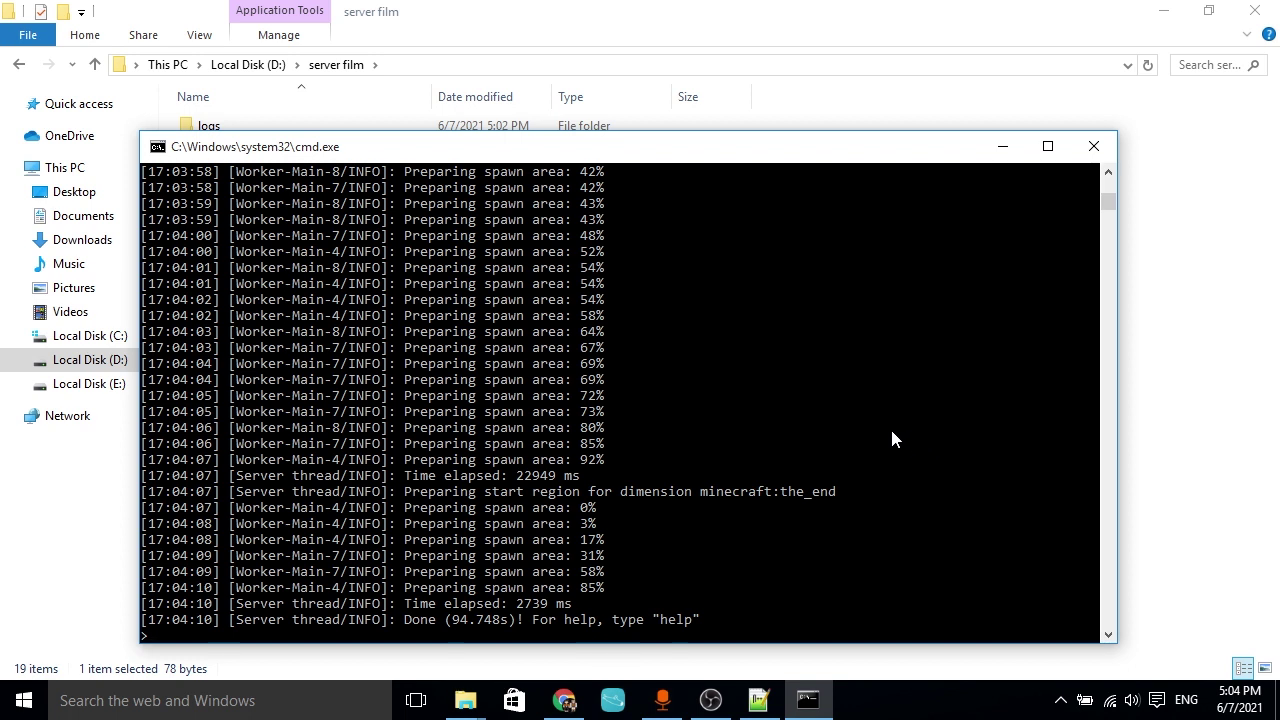
text(top)
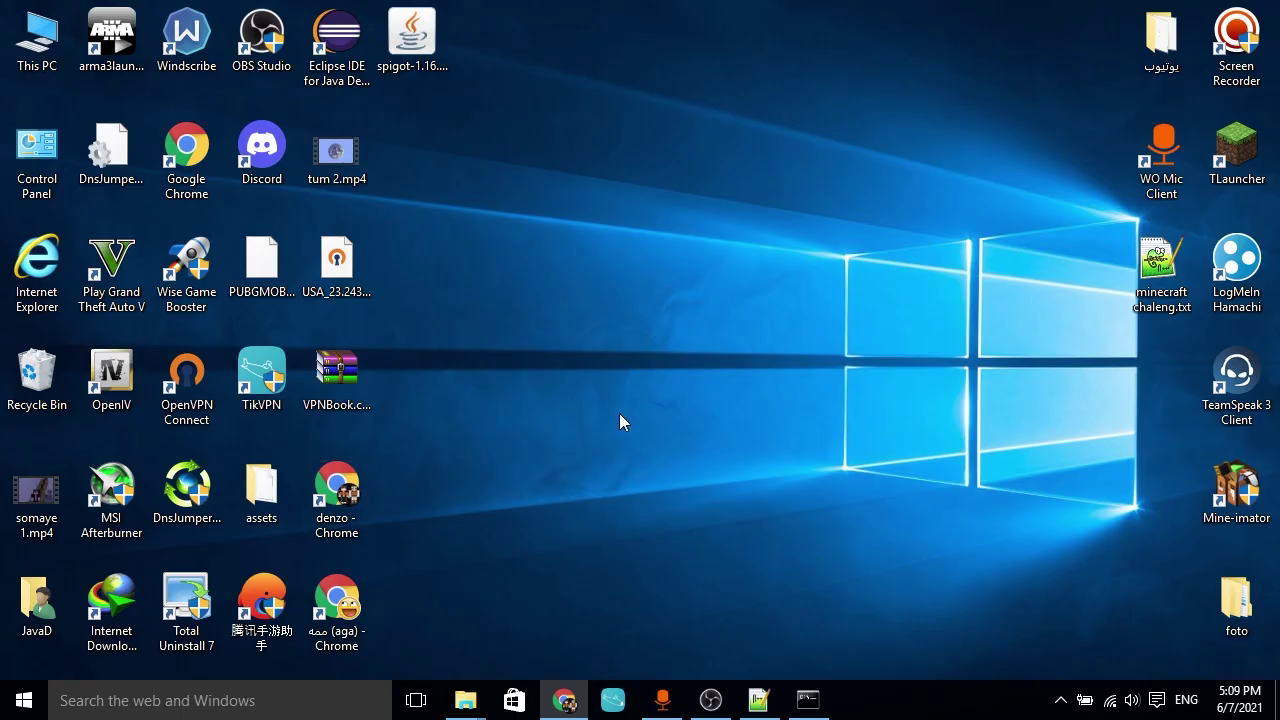
Step: Open Command Prompt through the Windows search for "cmd" and run ipconfig
mouse_move(478, 684)
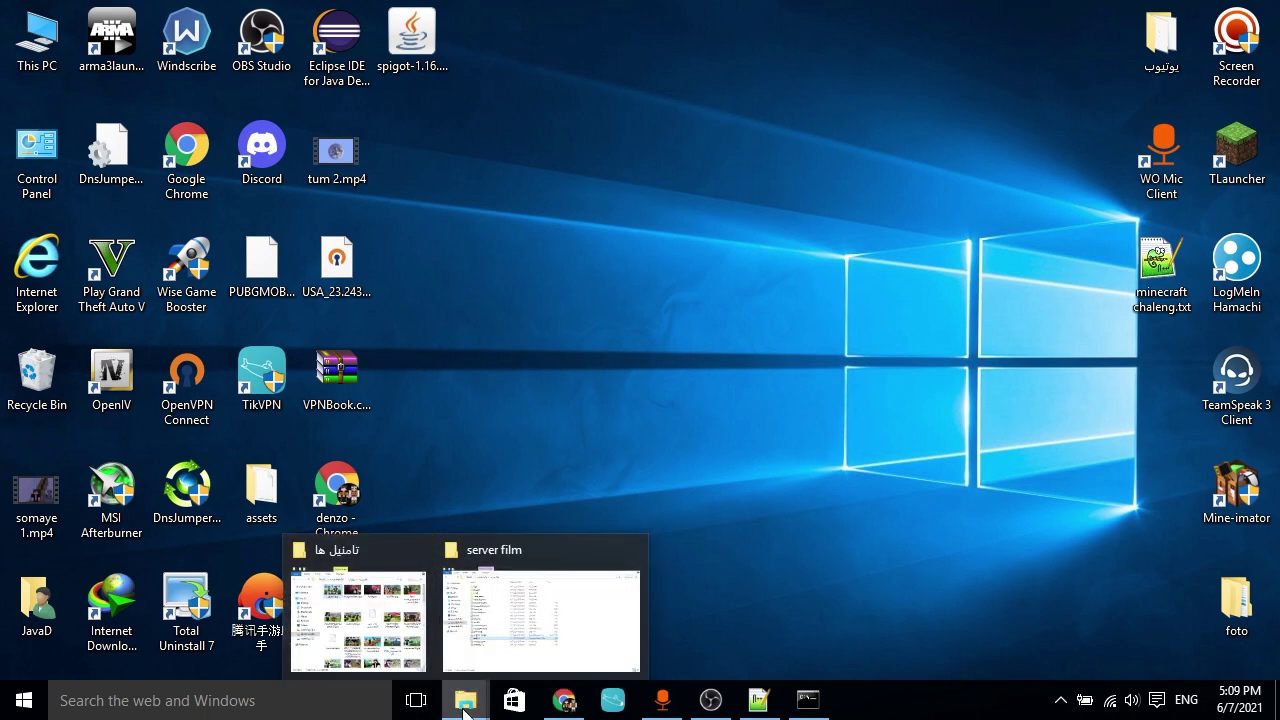
click(206, 699)
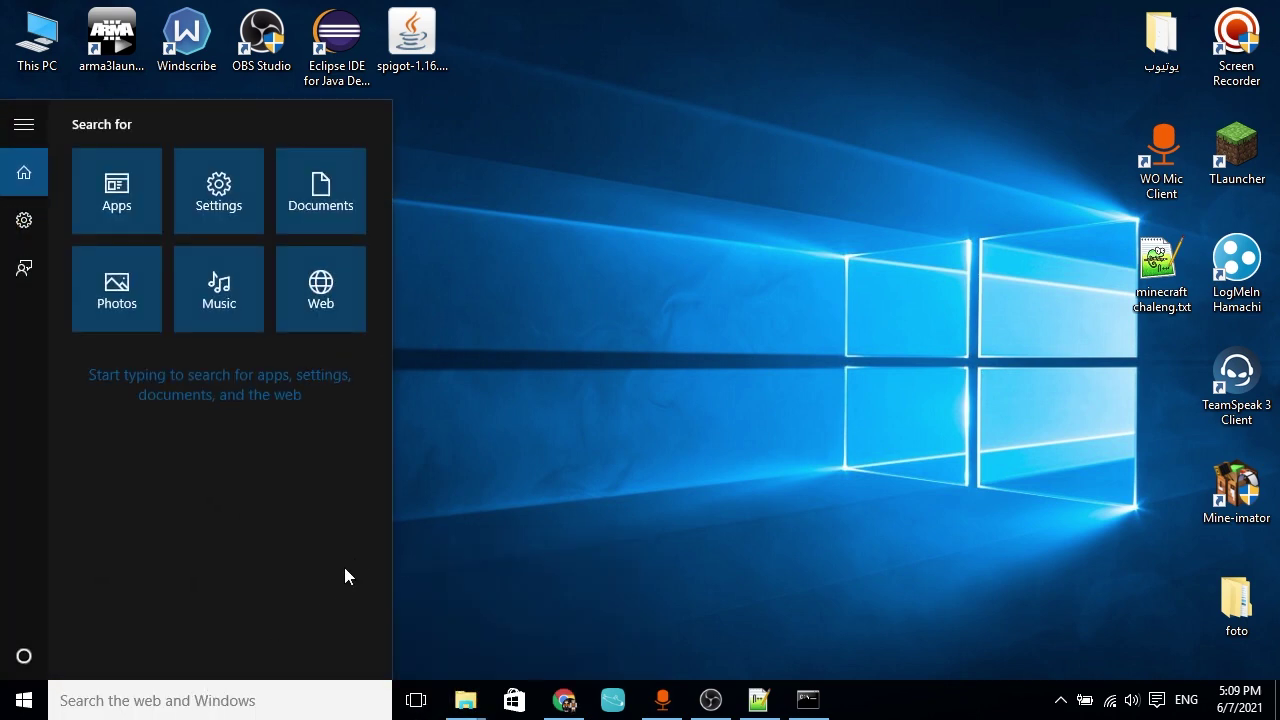
text(r)
key(BackSpace)
text(cmd)
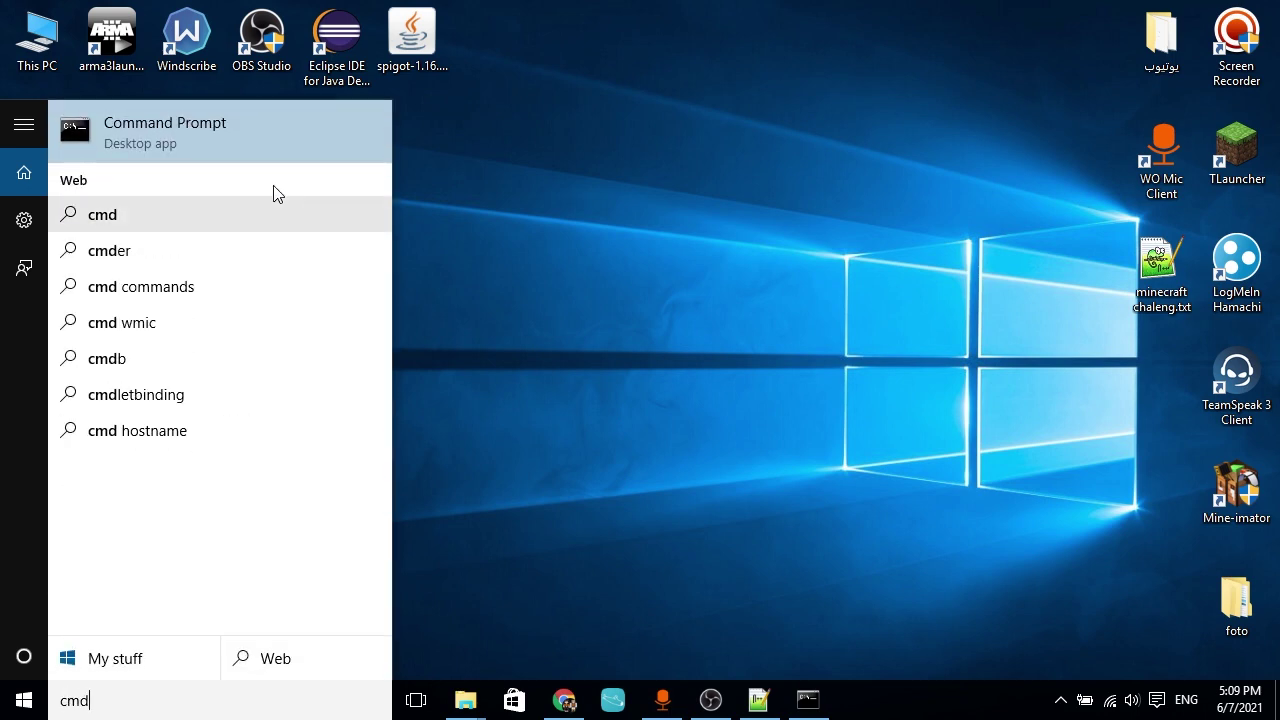
click(185, 127)
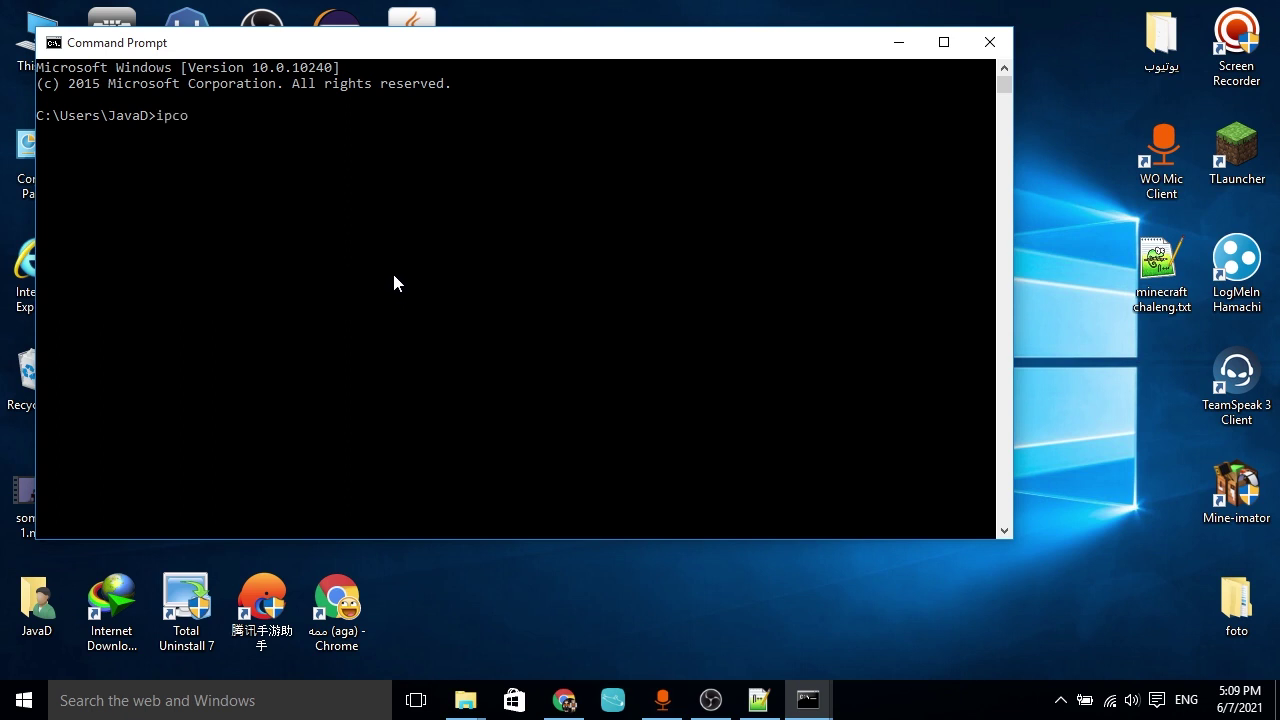
key(Return)
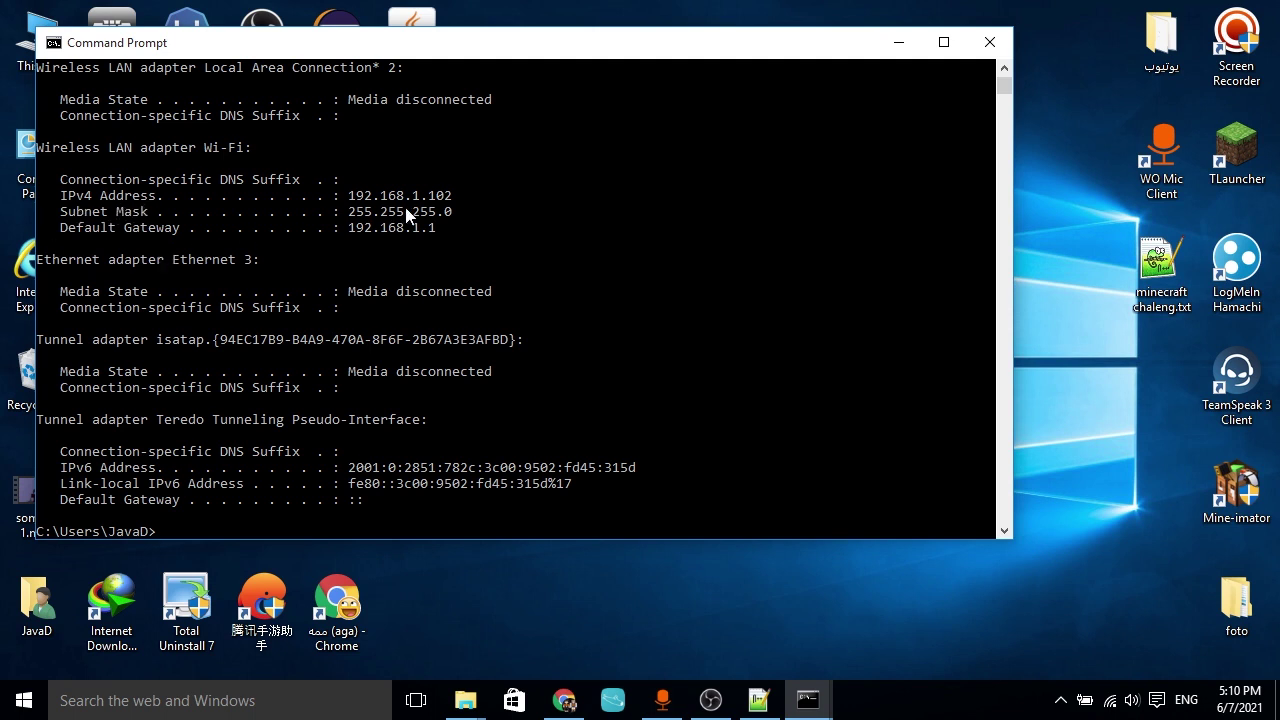
Step: Copy the Wi-Fi adapter's IPv4 address, 192.168.1.102, and paste it under the ipv4 line of email.eml in Notepad++
drag(451, 198, 350, 205)
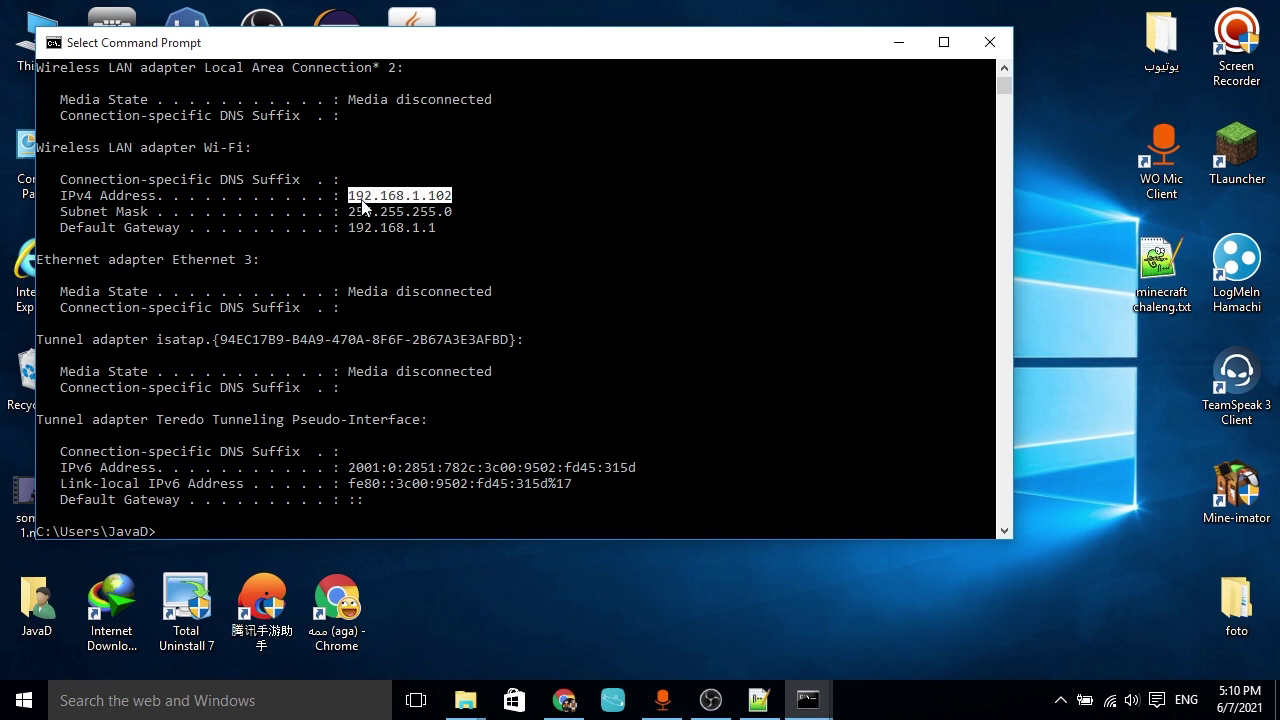
right_click(367, 205)
click(758, 700)
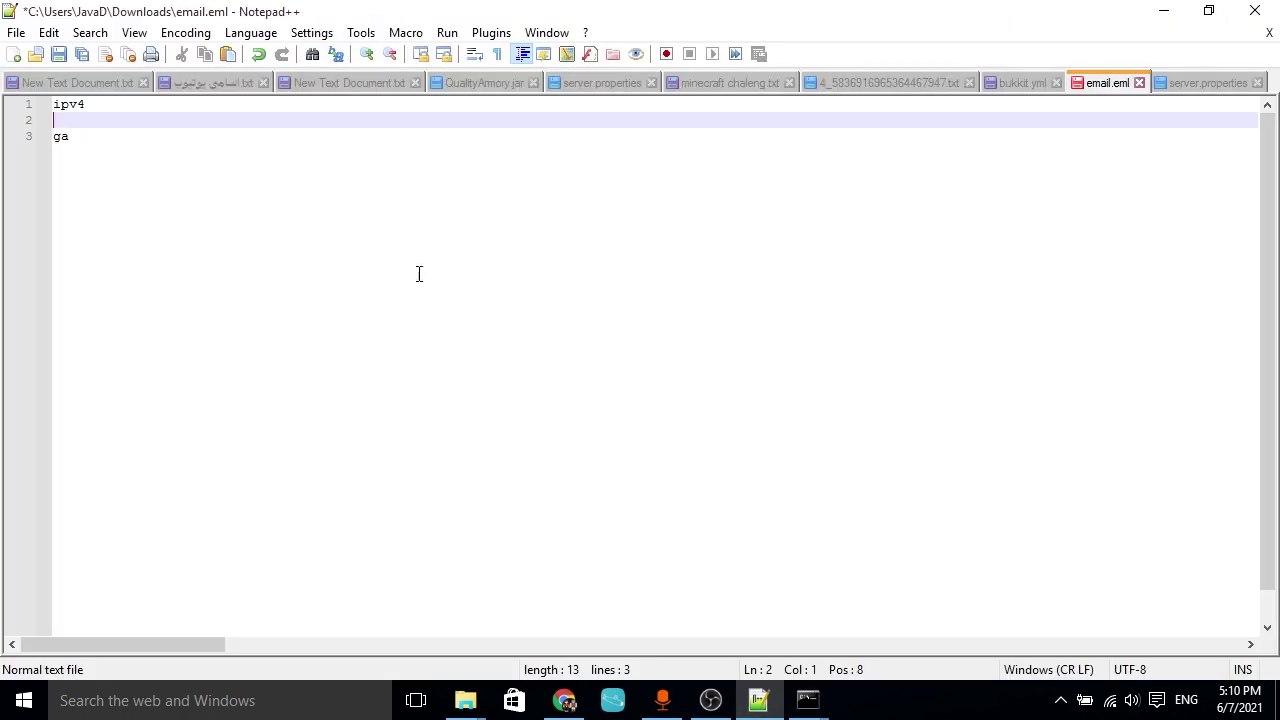
text(192.168.1.102)
Step: Copy the Wi-Fi adapter's default gateway, 192.168.1.1, from Command Prompt and paste it under the ga line of email.eml in Notepad++
mouse_move(834, 703)
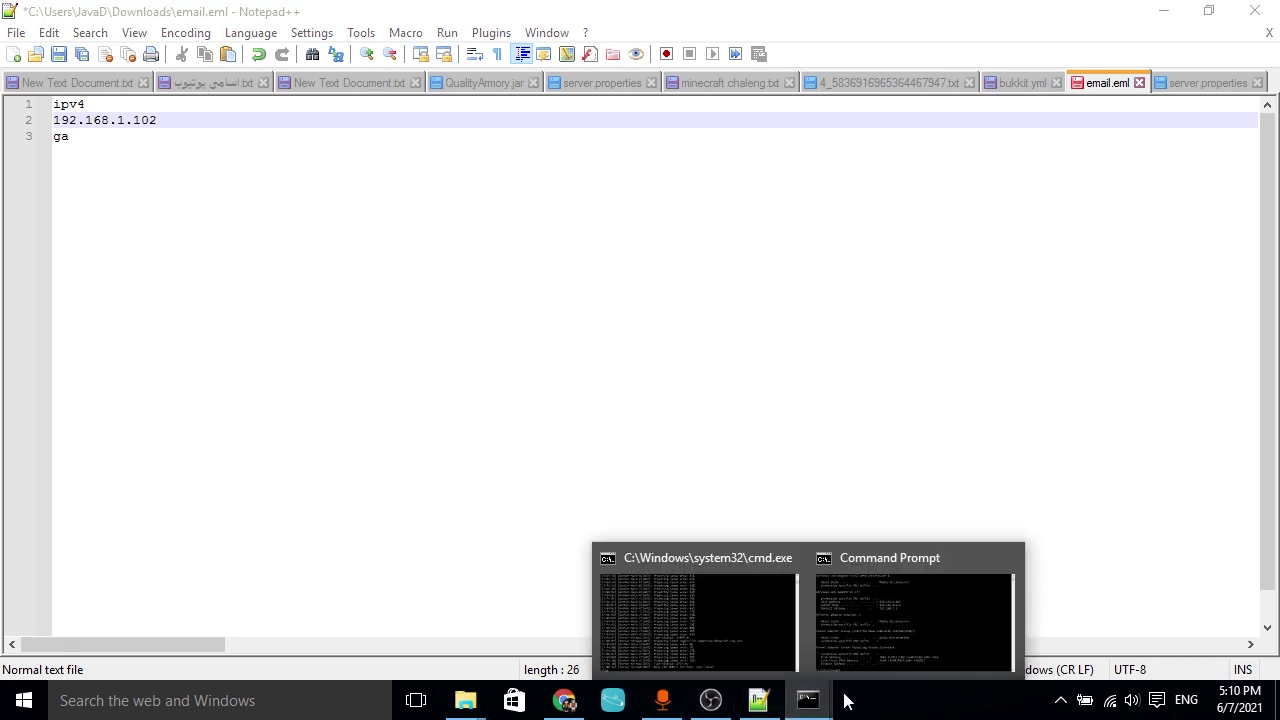
click(882, 647)
drag(436, 228, 355, 233)
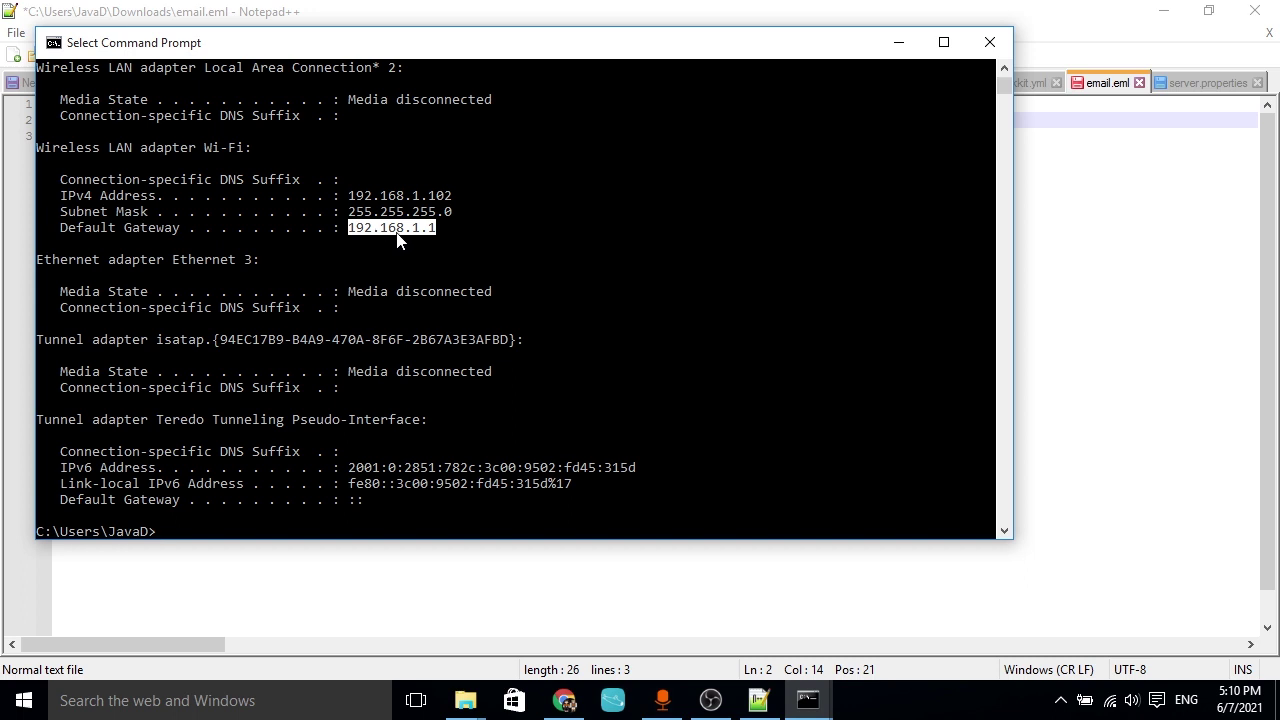
key(ctrl+c)
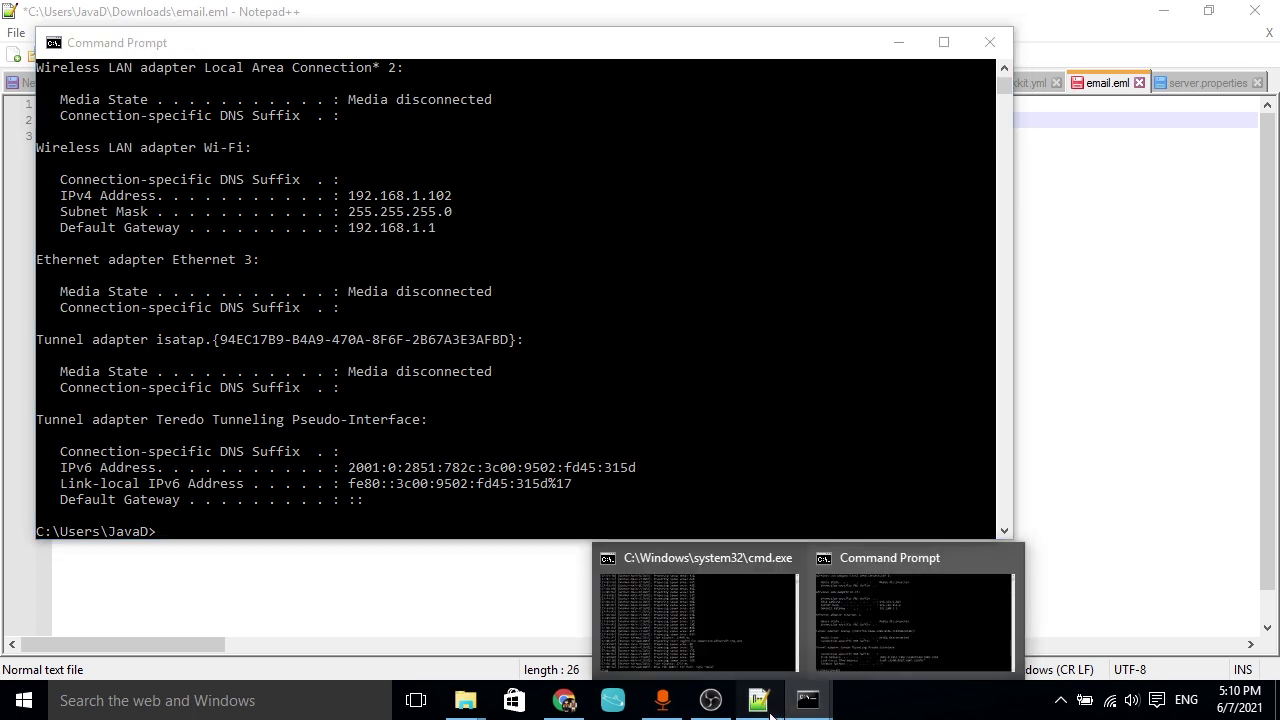
click(758, 700)
click(95, 162)
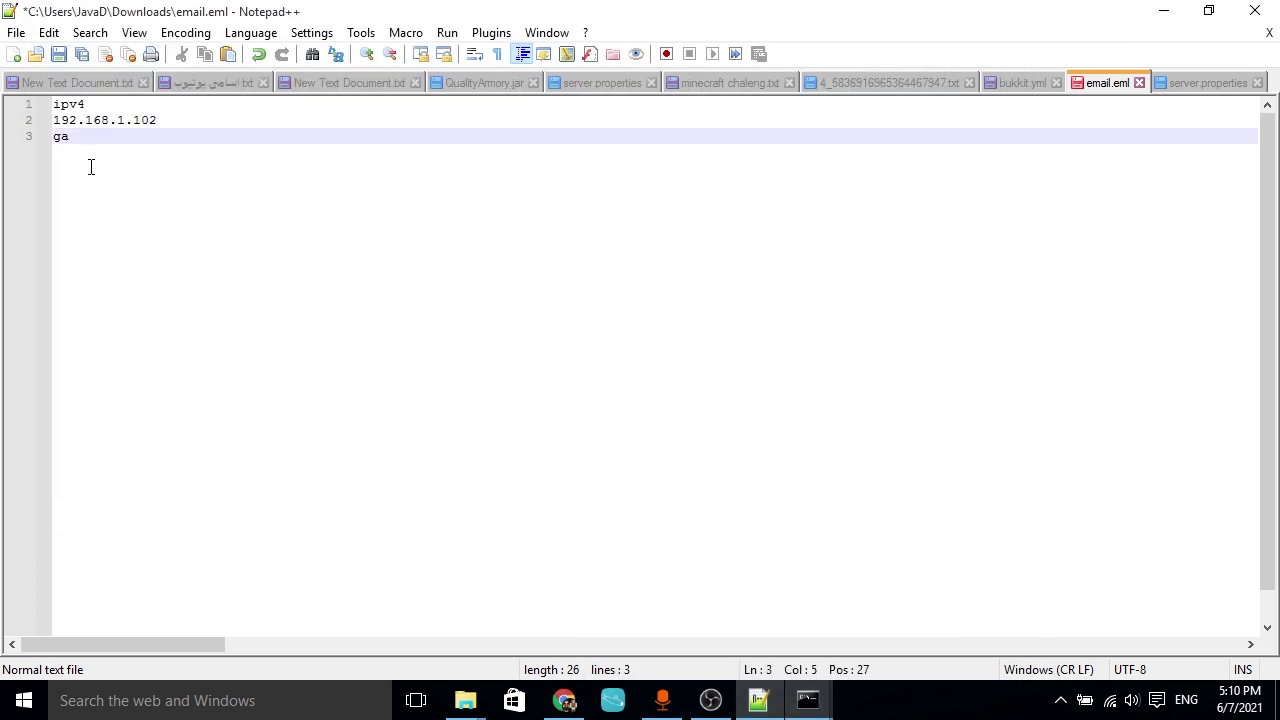
key(Return)
key(ctrl+v)
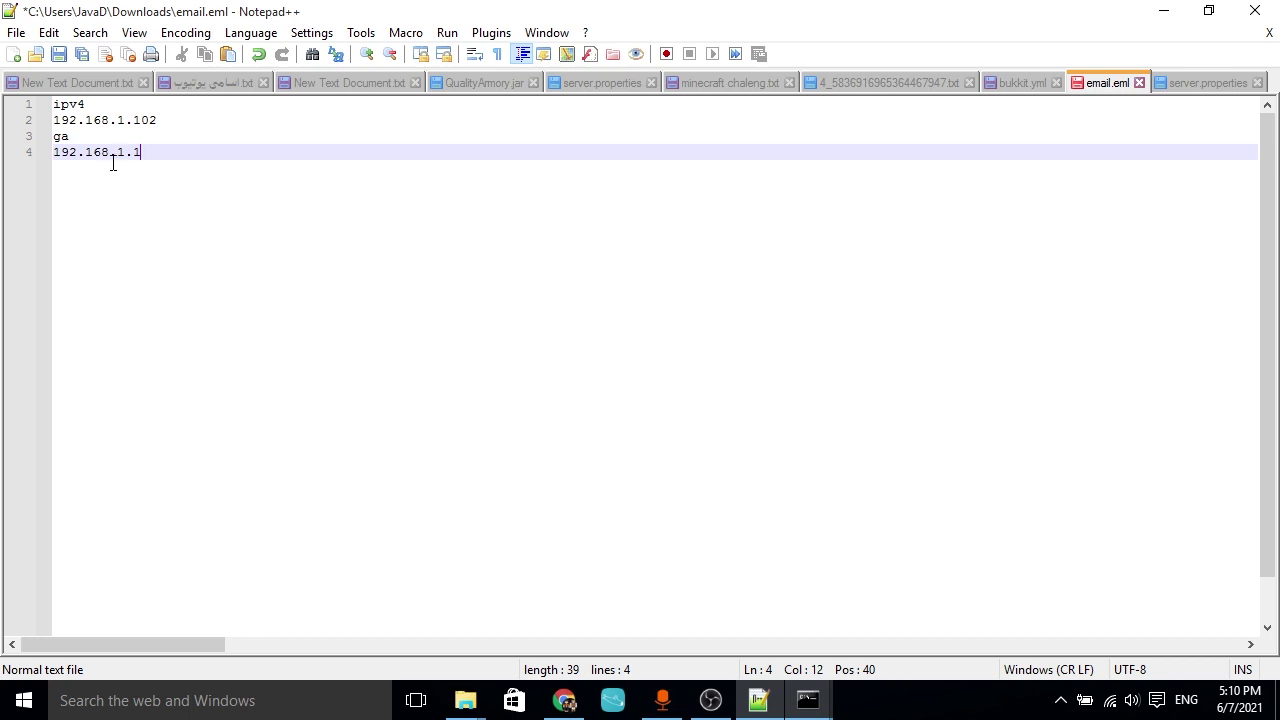
Step: Copy the gateway address from email.eml and try to open 192.168.1.1 in a new Chrome tab
drag(141, 152, 53, 152)
right_click(78, 152)
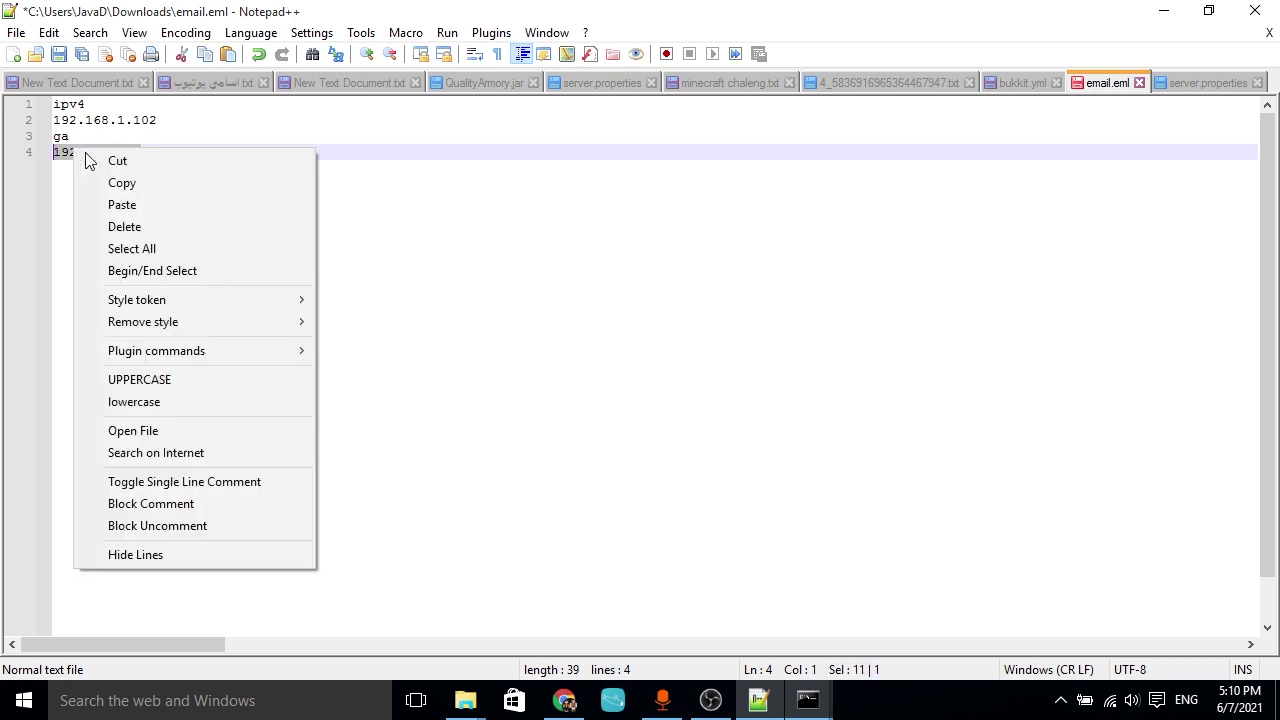
click(122, 183)
click(564, 700)
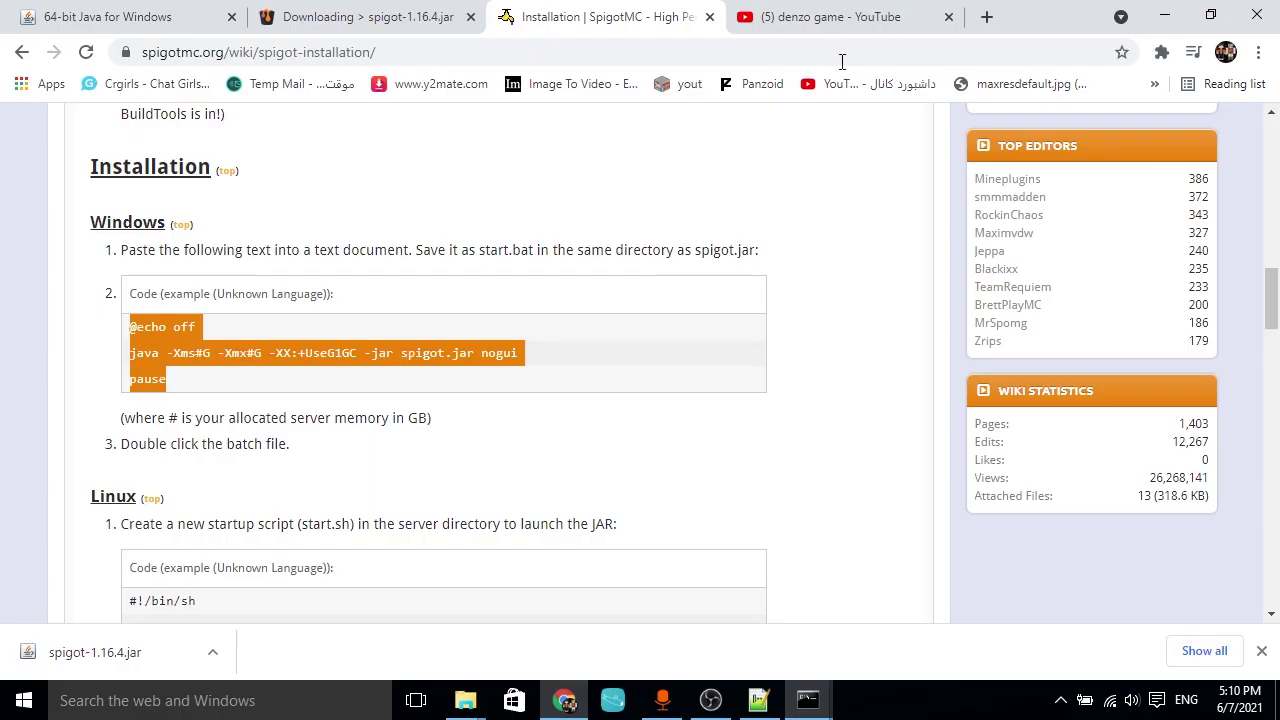
click(986, 16)
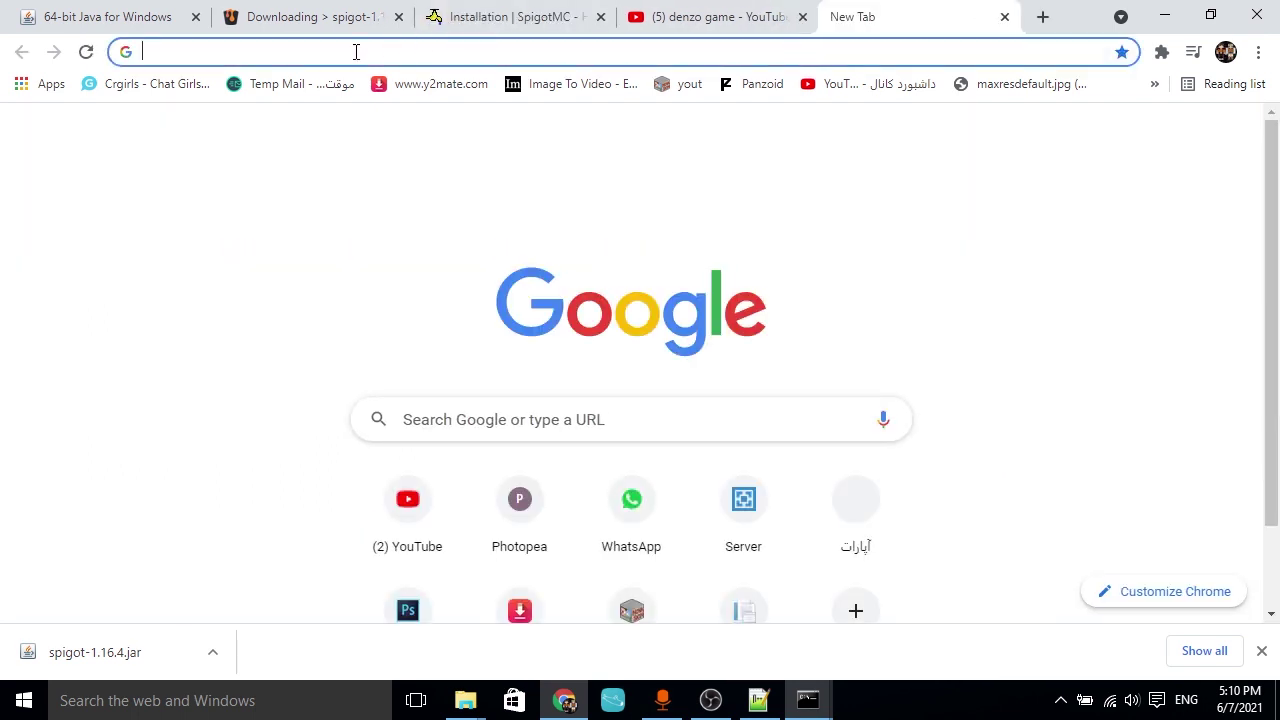
key(ctrl+v)
key(Return)
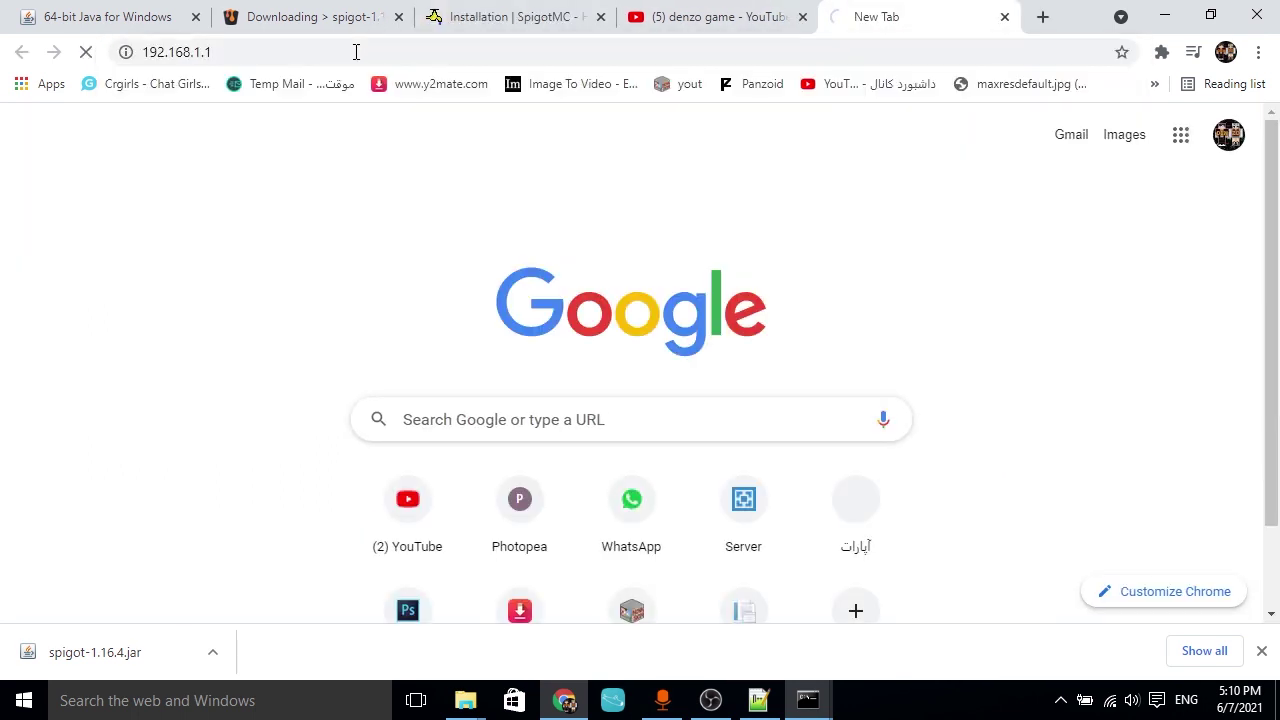
Step: Close the gateway tab, load 192.168.1.1 in a fresh tab, and sign in to the router with the prefilled credentials
click(1161, 52)
click(1043, 346)
click(986, 223)
click(340, 100)
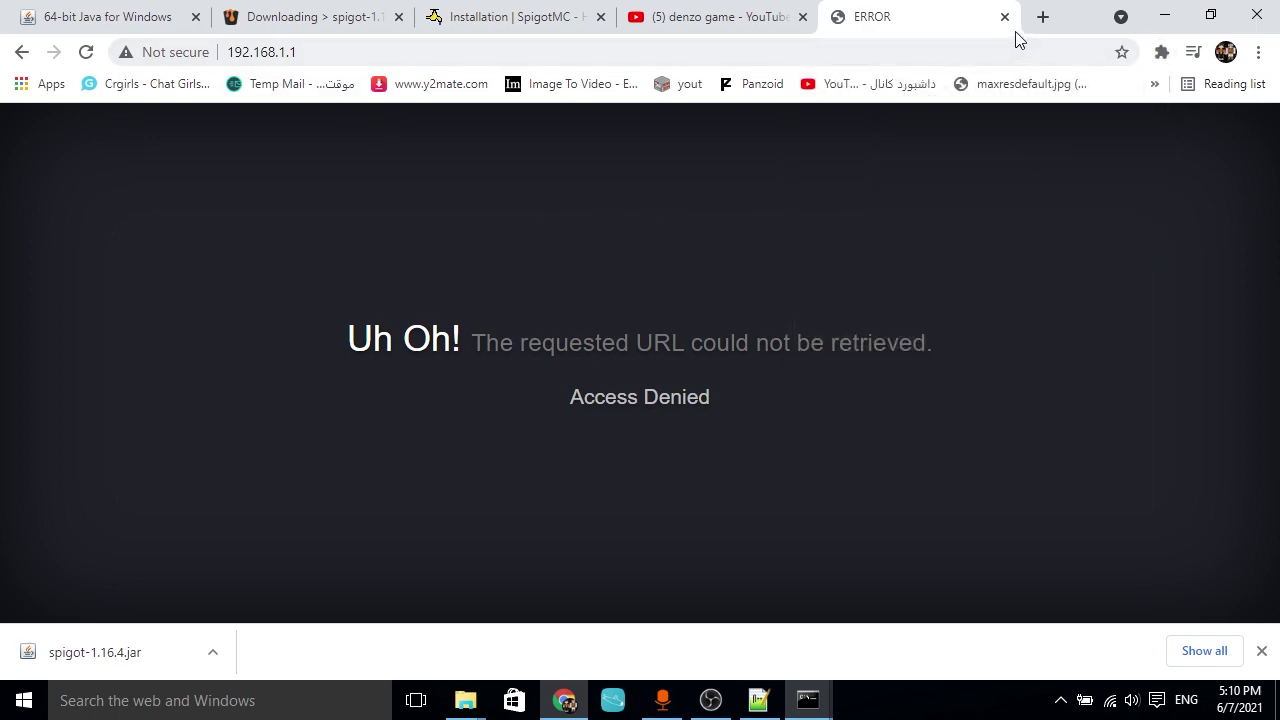
click(1005, 17)
click(990, 17)
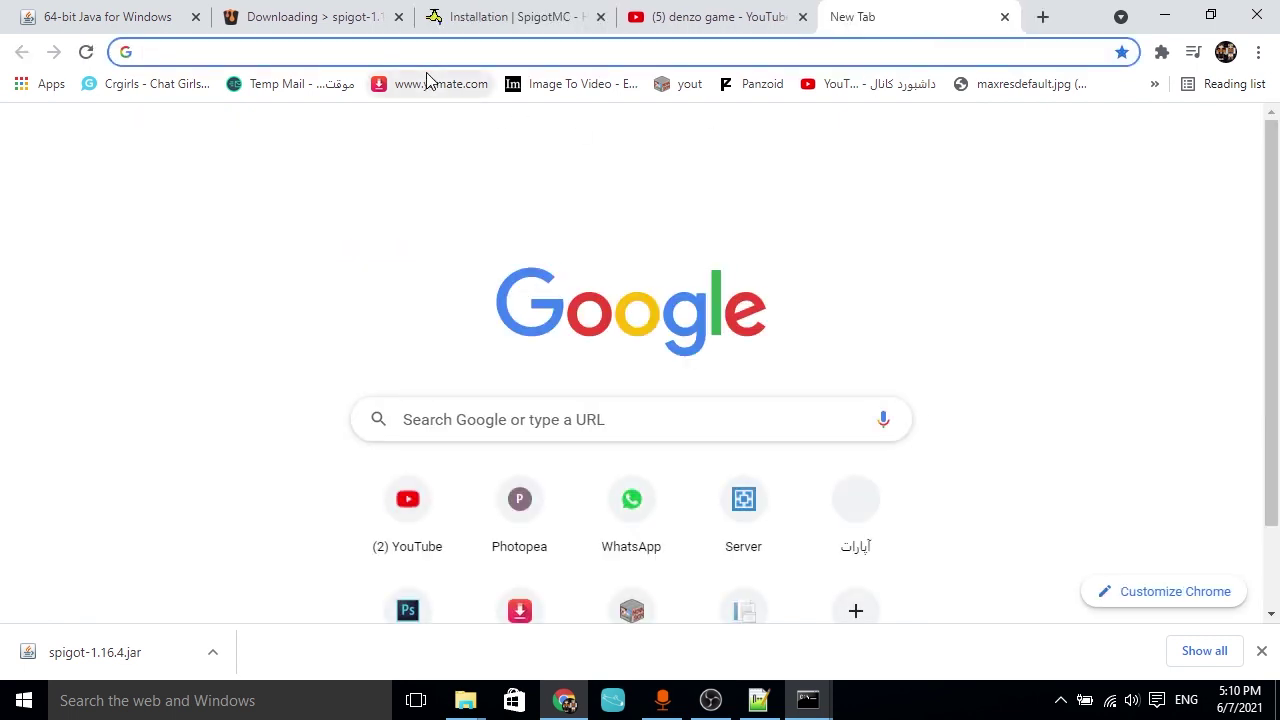
text(192.168.1.1)
key(Return)
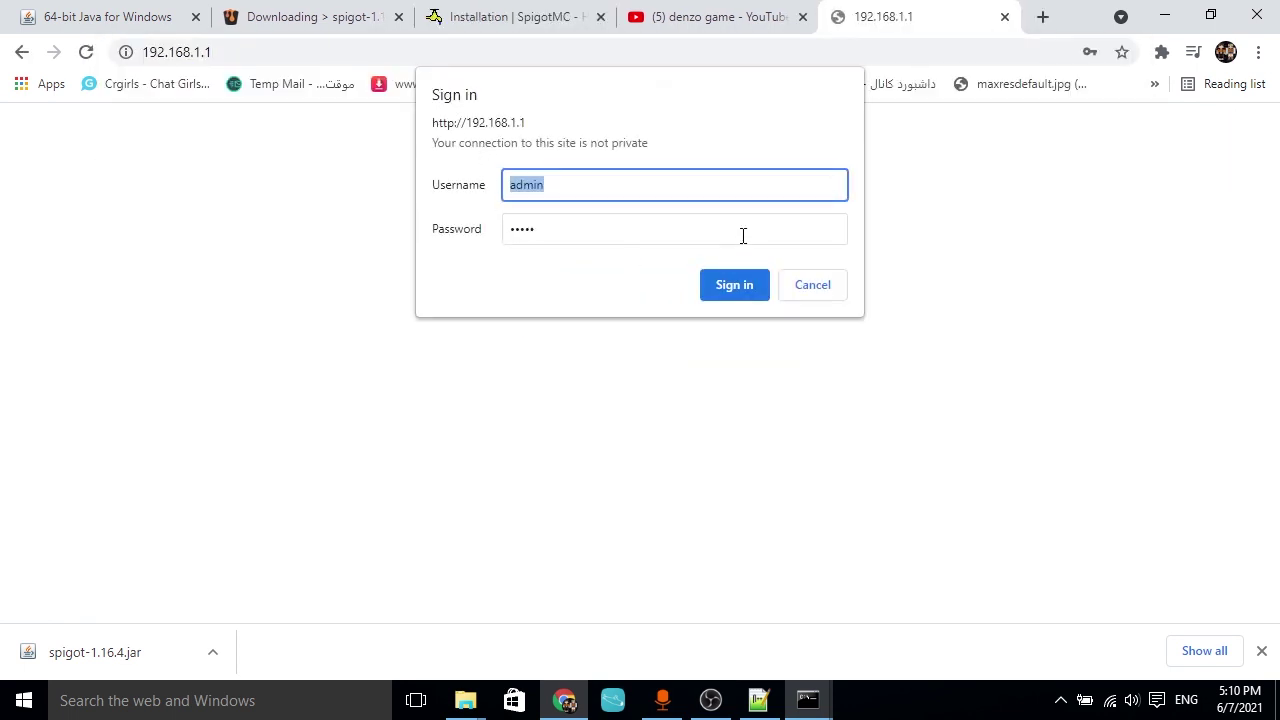
click(723, 289)
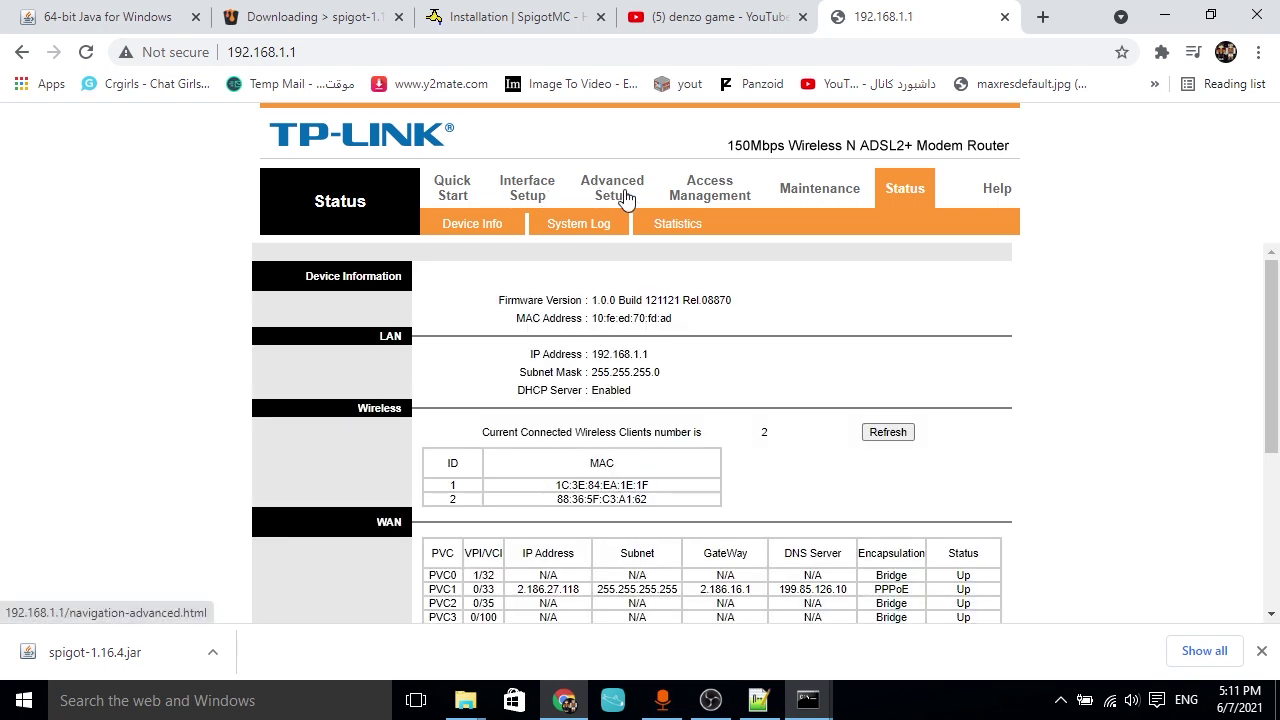
Step: Check the virtual circuits offered in the router's NAT settings and the WAN connection table on its Status page
click(610, 187)
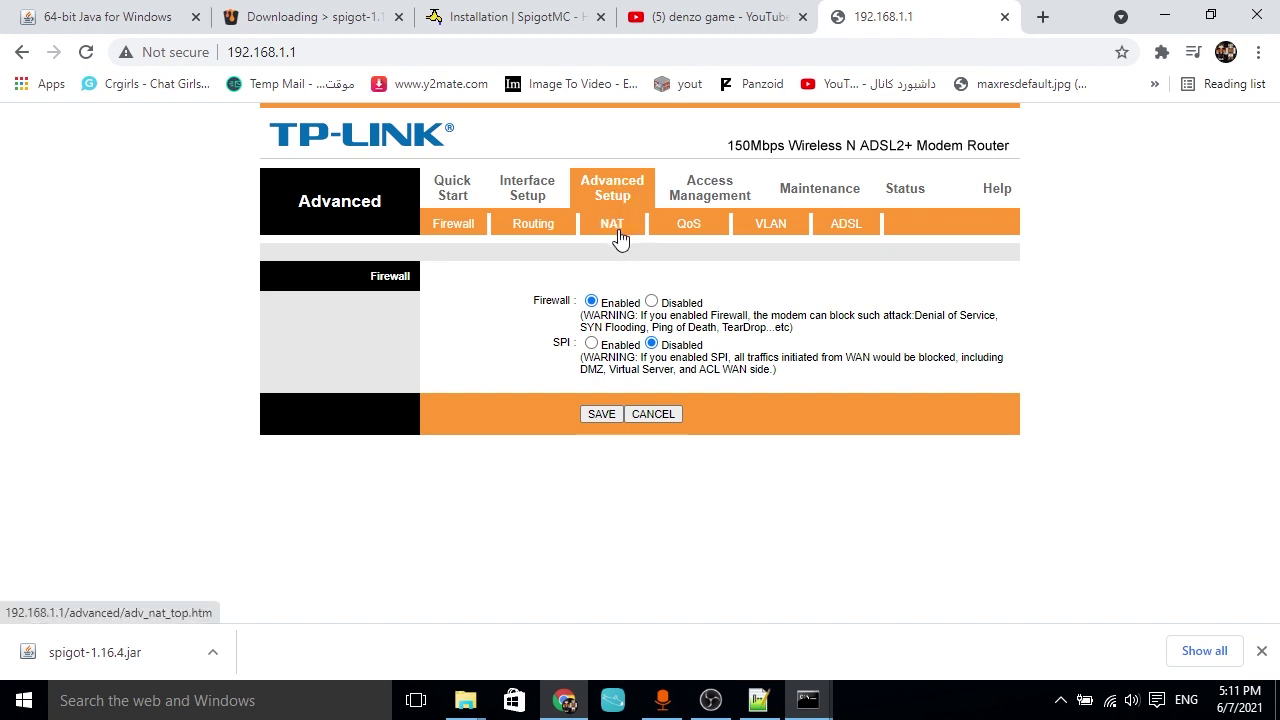
click(619, 234)
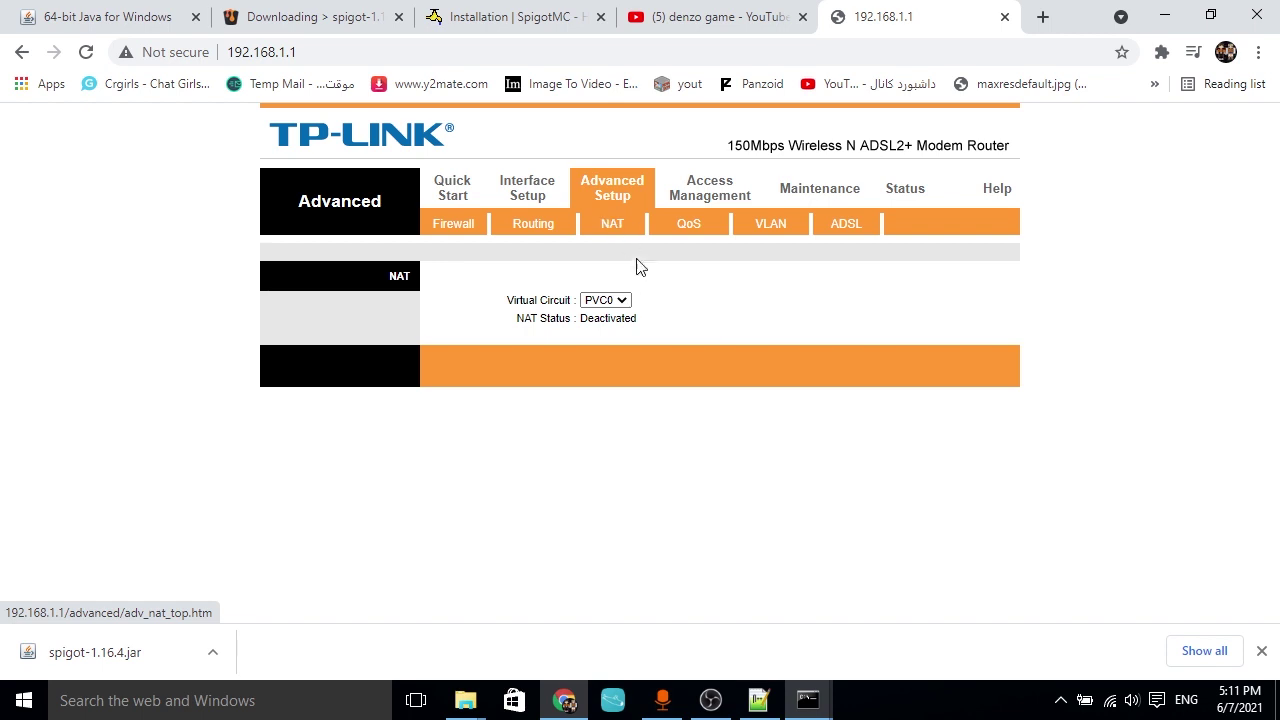
click(618, 303)
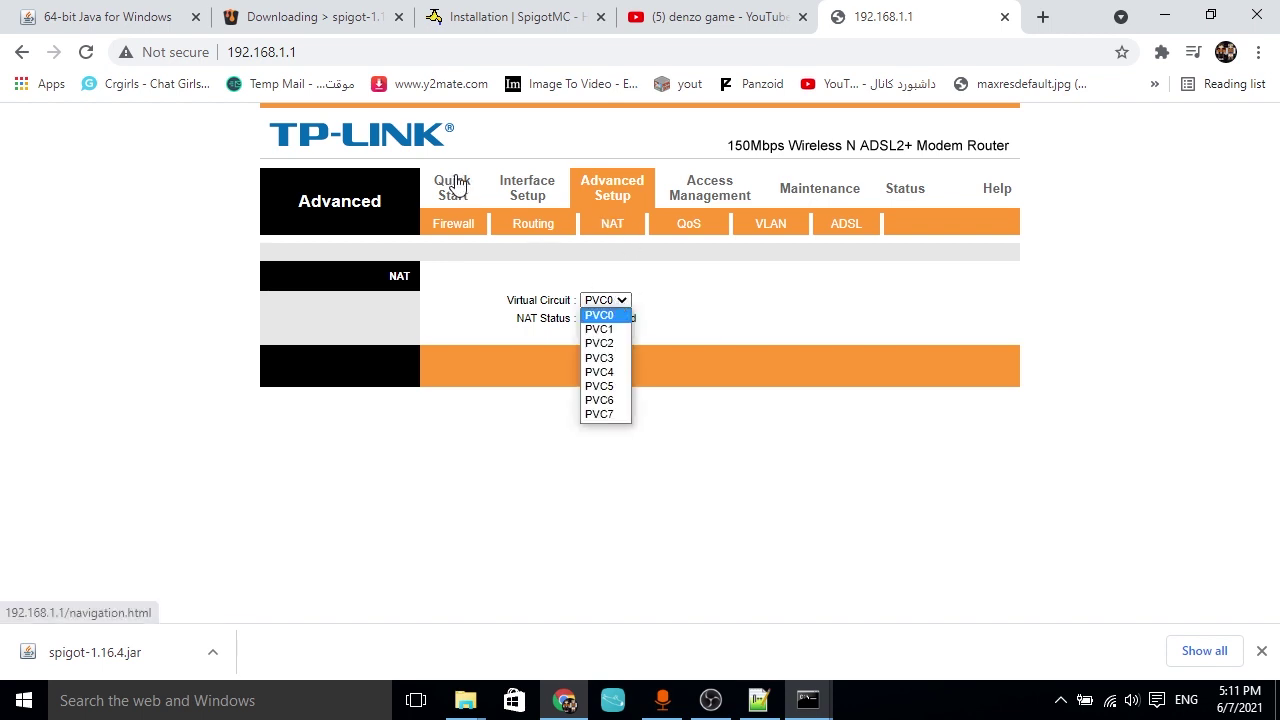
click(898, 194)
click(898, 194)
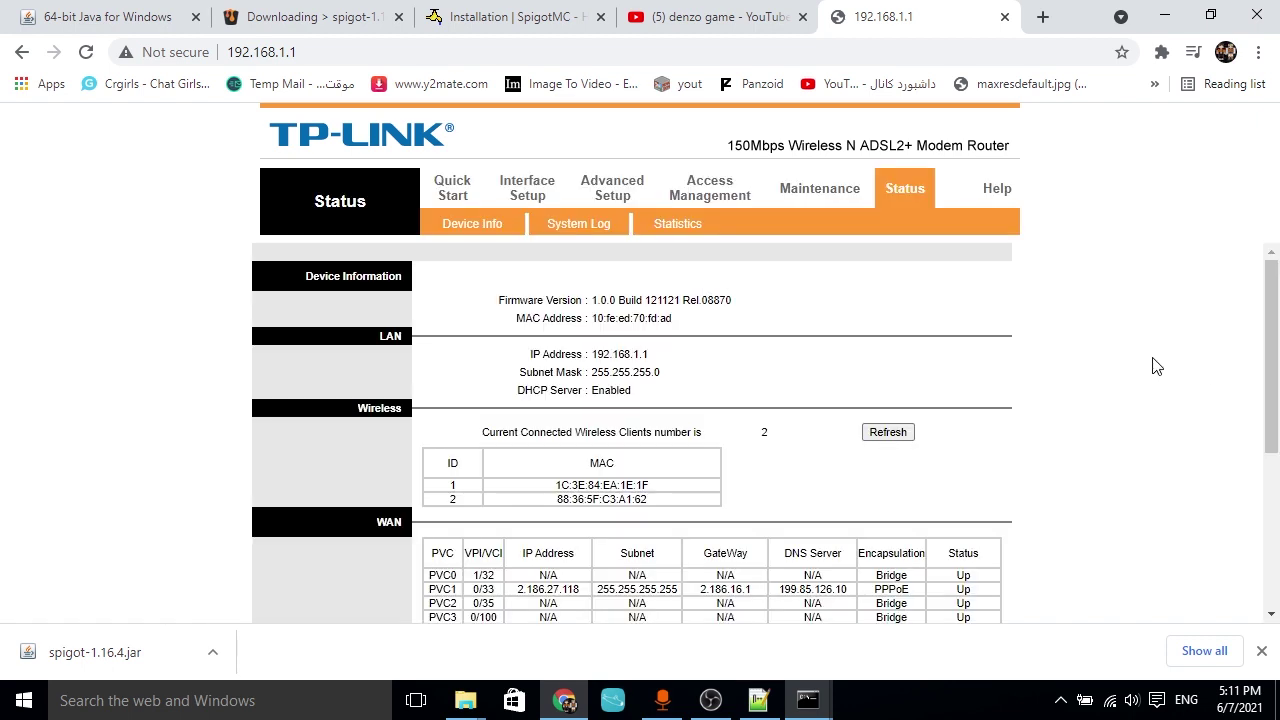
scroll(1163, 366, down, 1)
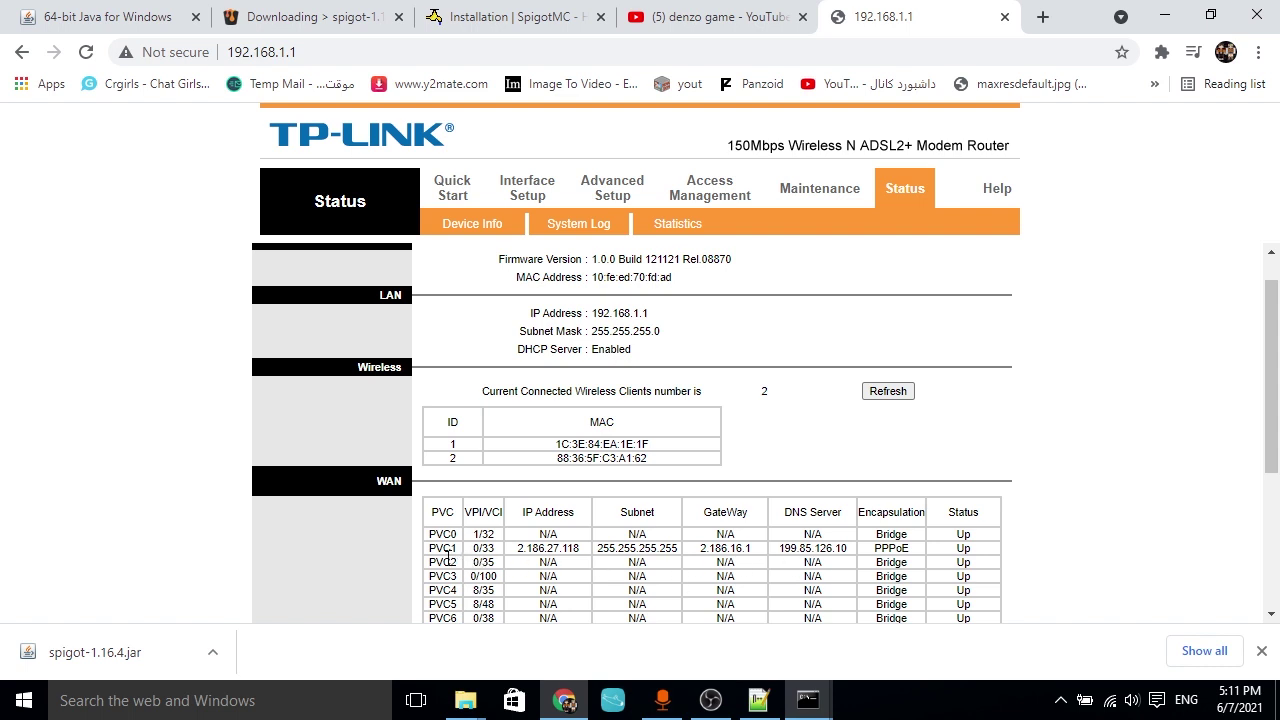
Step: Choose PVC1 as the virtual circuit in the advanced NAT settings and open its Virtual Server configuration
click(620, 186)
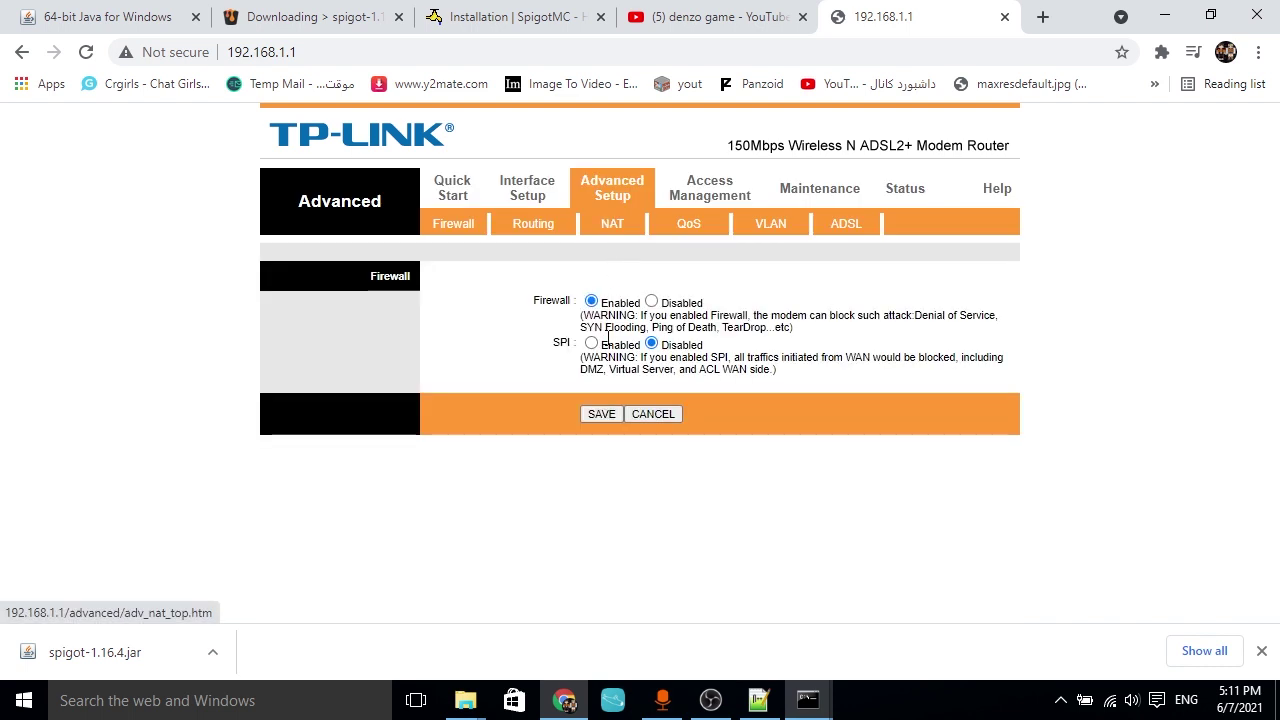
click(612, 224)
click(610, 300)
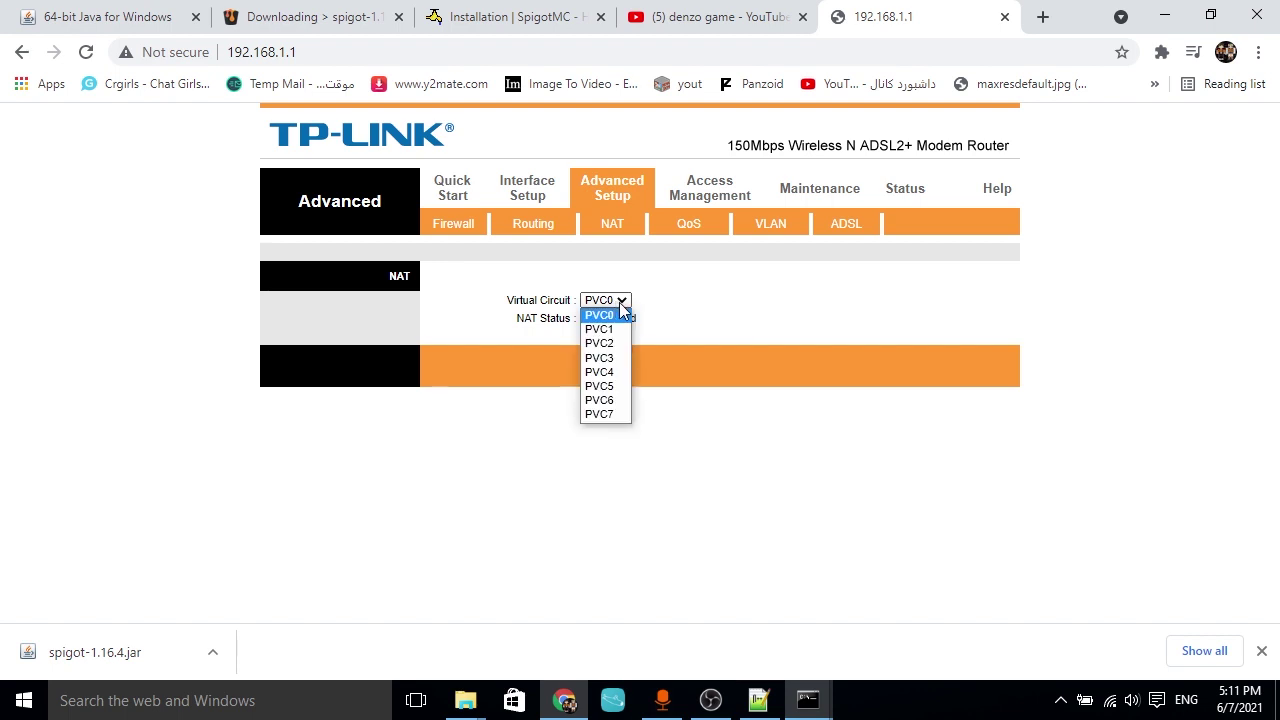
click(612, 330)
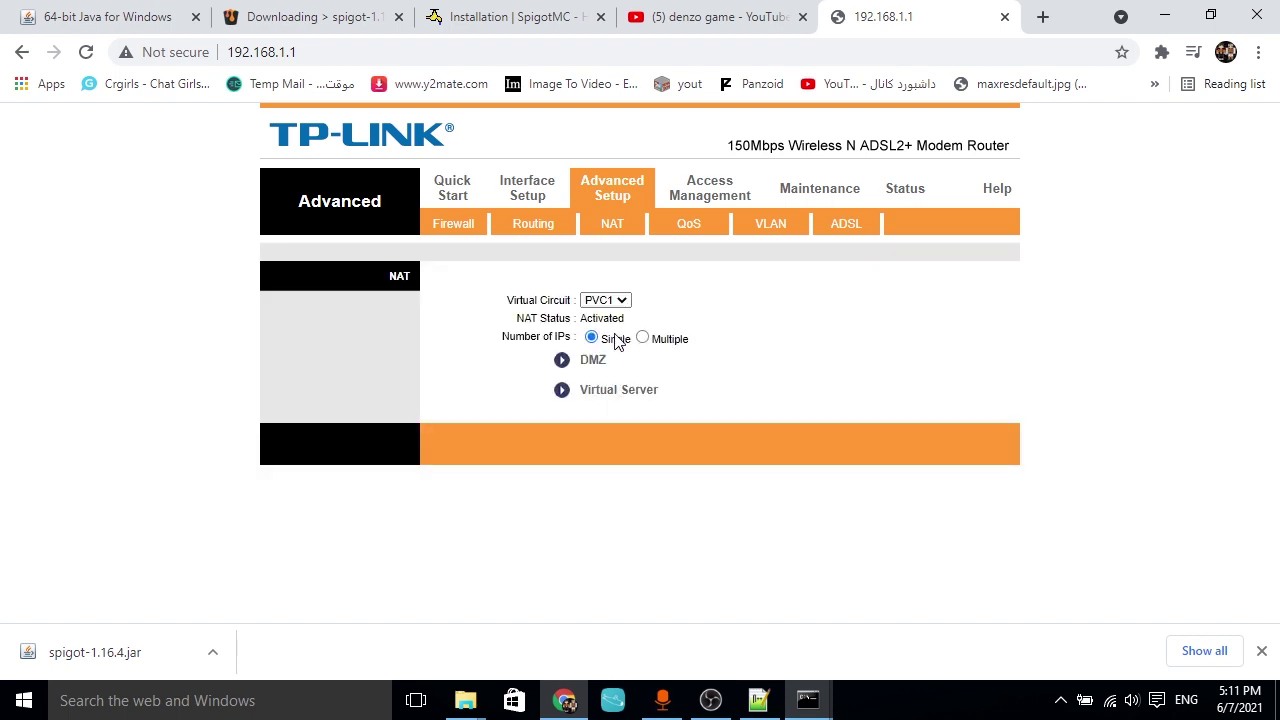
click(623, 400)
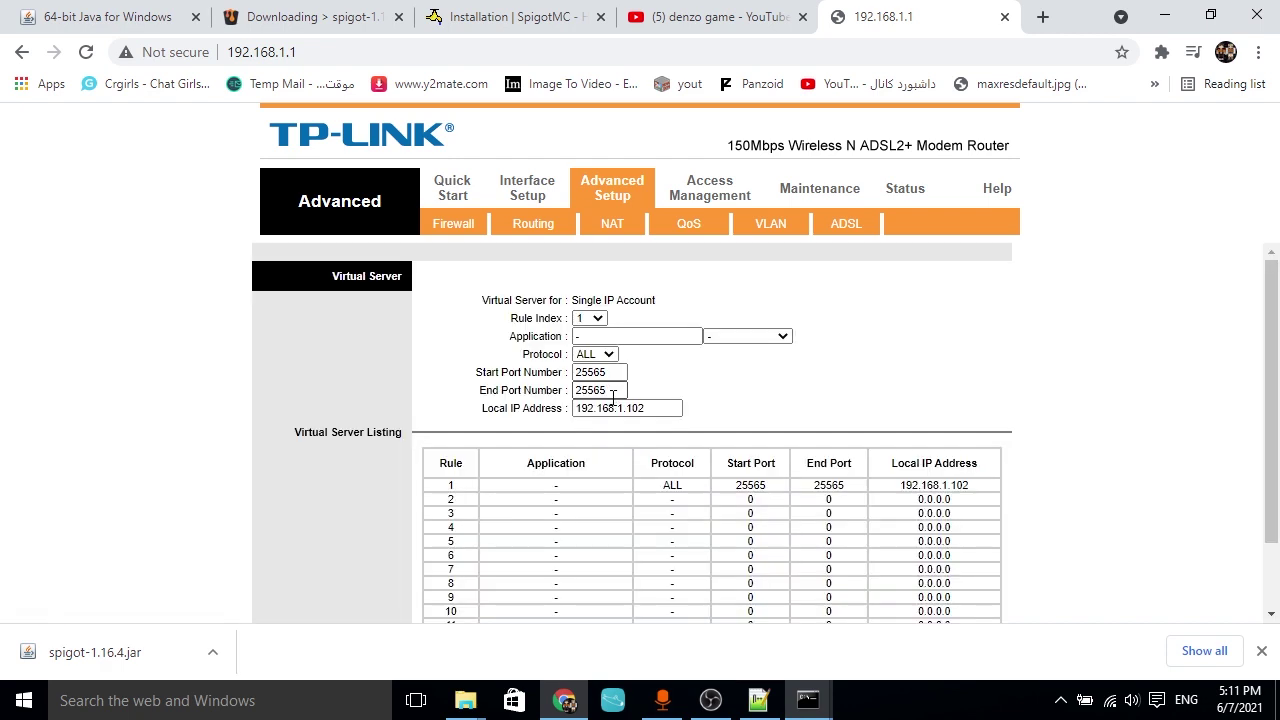
Step: Examine the Rule Index, Protocol and Start Port Number settings of virtual server rule 1
mouse_move(1271, 327)
mouse_down()
mouse_move(1276, 392)
mouse_move(1277, 330)
mouse_up()
click(605, 320)
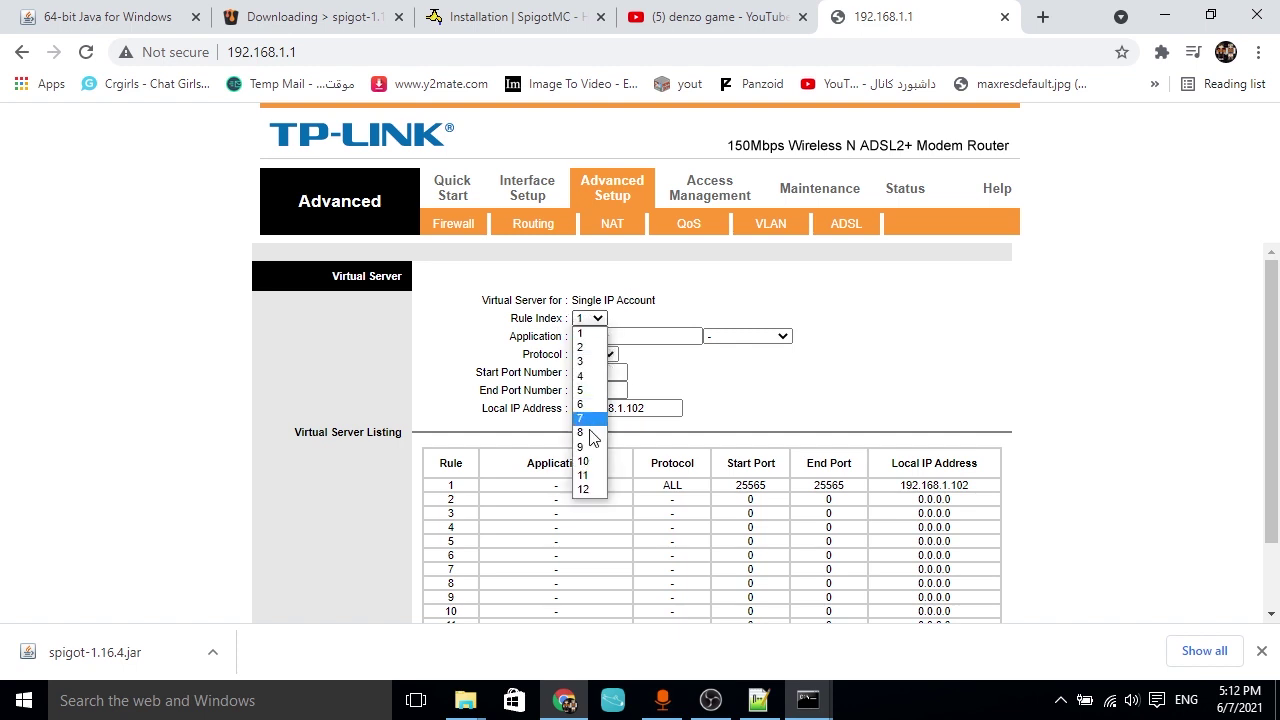
click(668, 377)
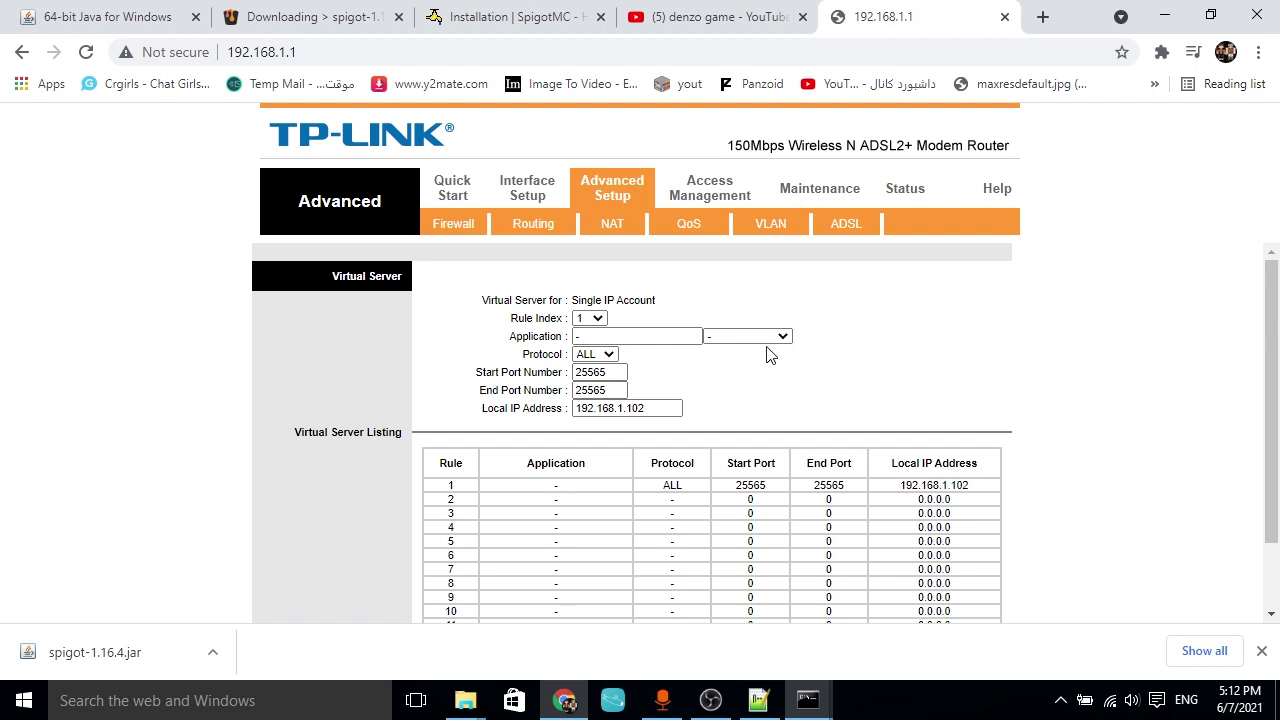
click(610, 355)
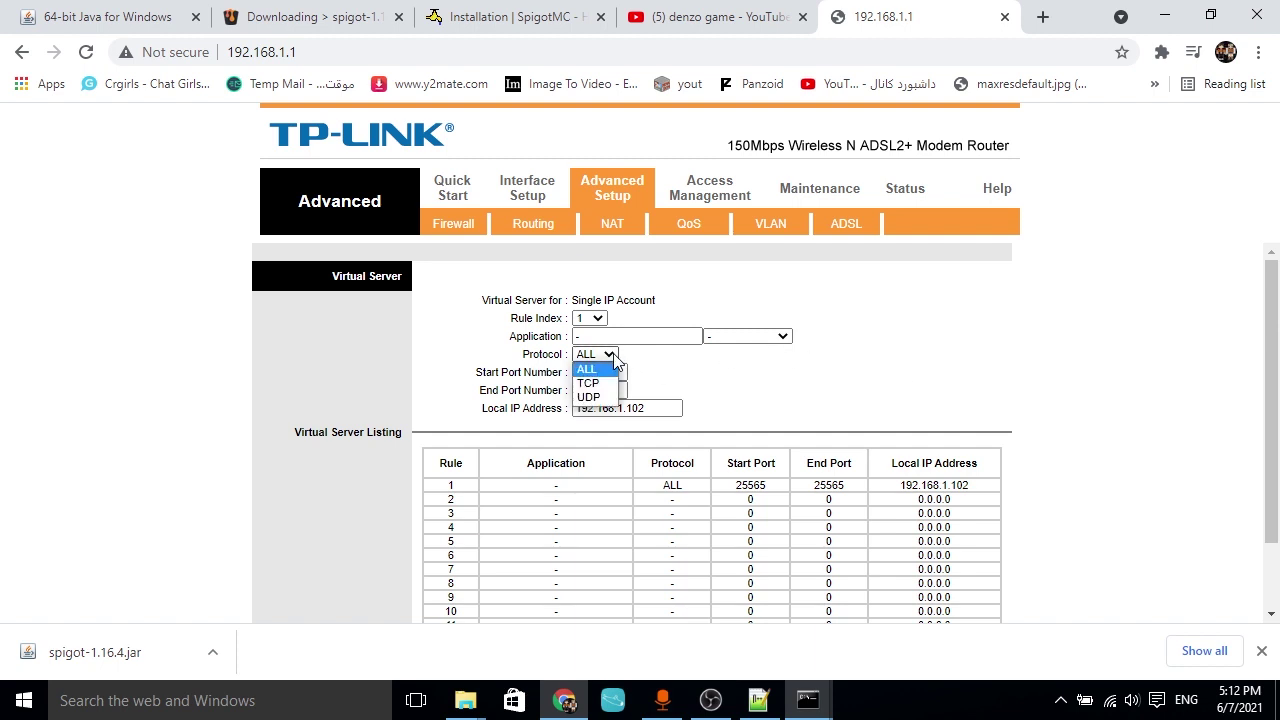
click(614, 362)
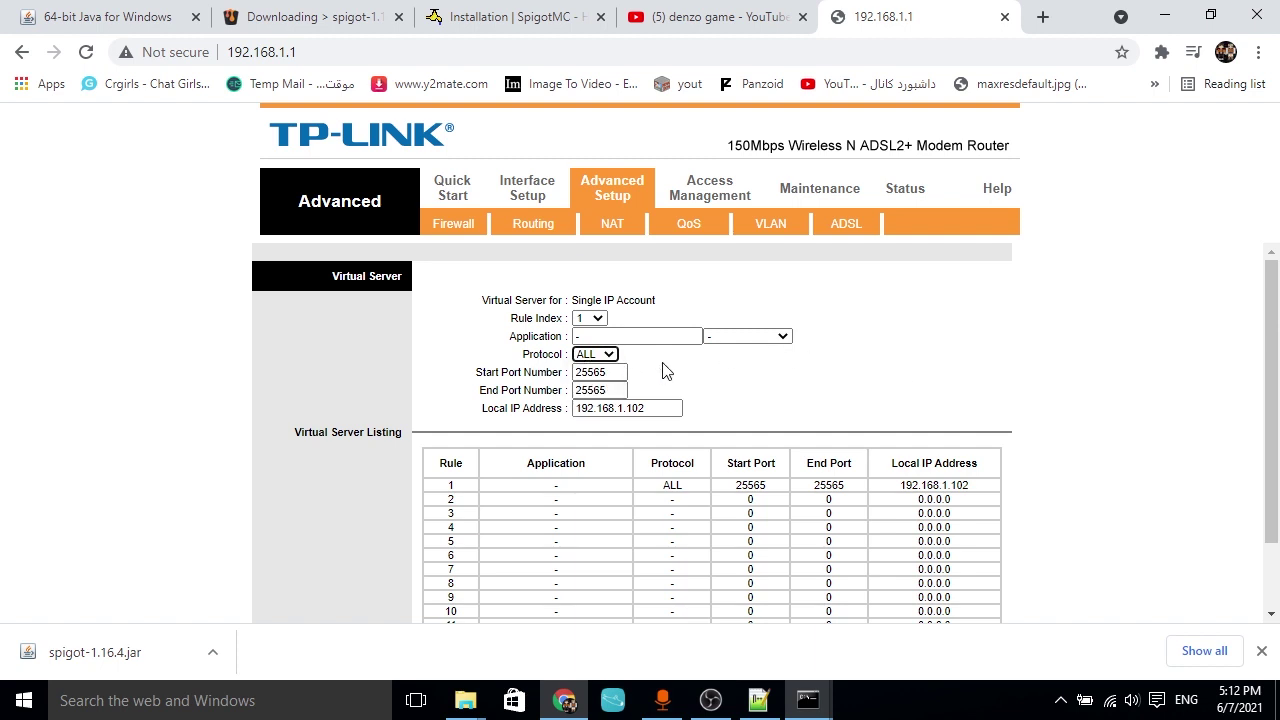
click(609, 356)
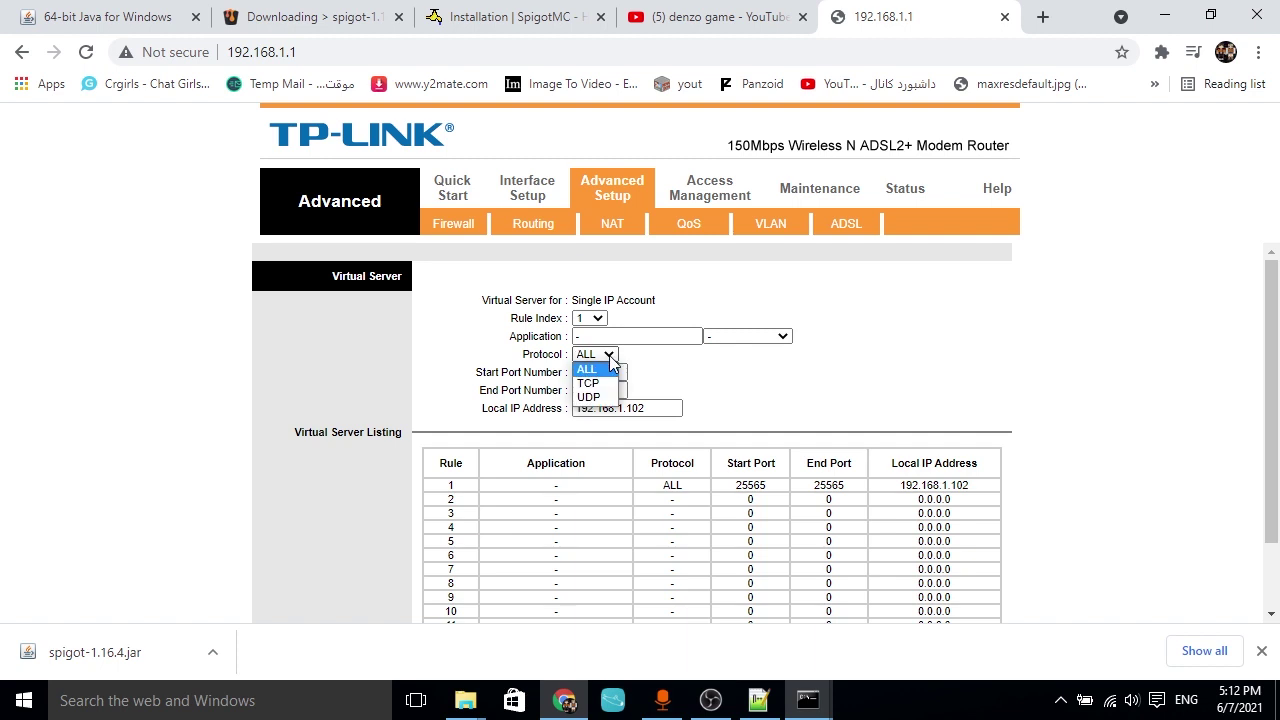
click(613, 364)
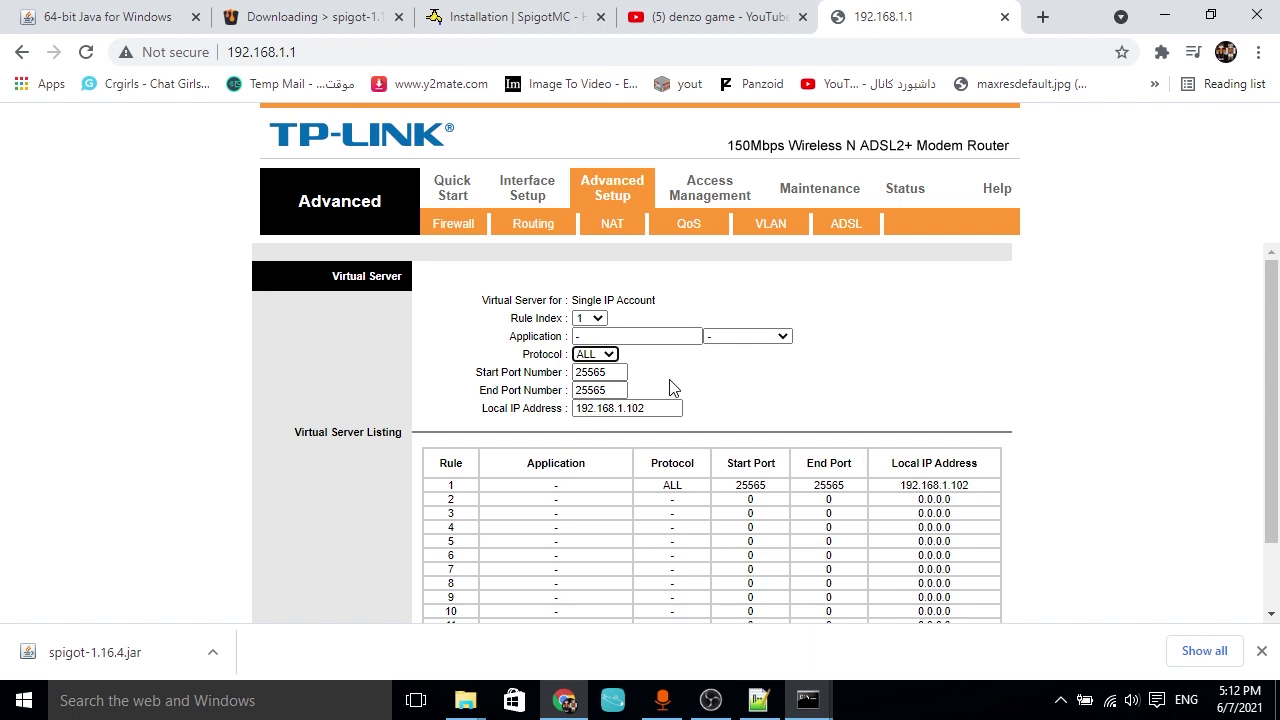
click(624, 372)
Step: Check the IPv4 address noted in email.eml against the Local IP Address of virtual server rule 1, and review its port fields
click(758, 699)
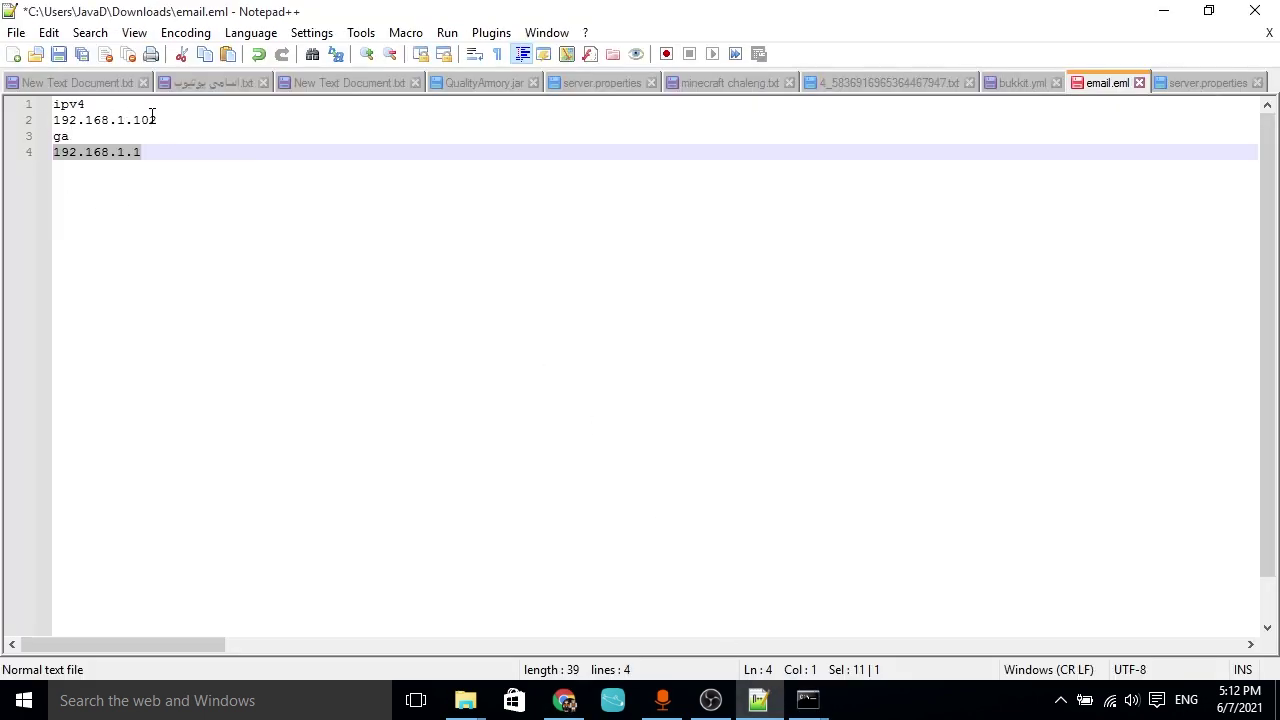
drag(160, 121, 53, 121)
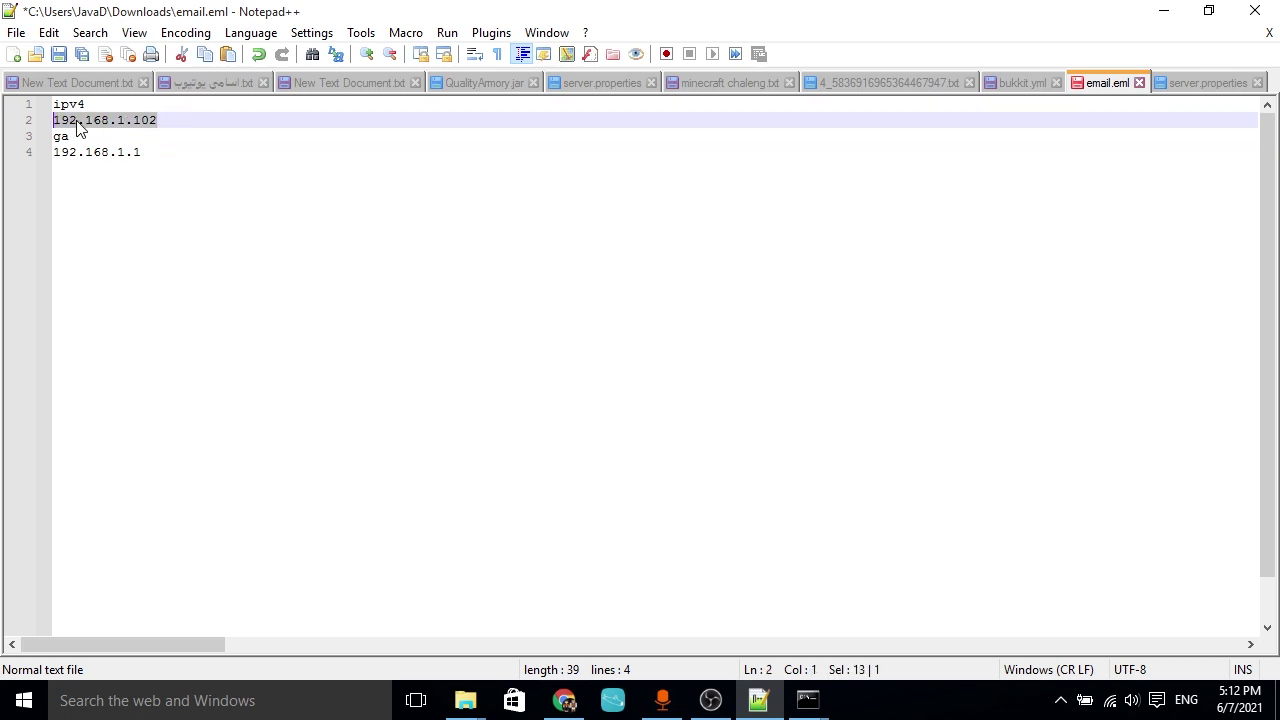
click(570, 697)
click(650, 408)
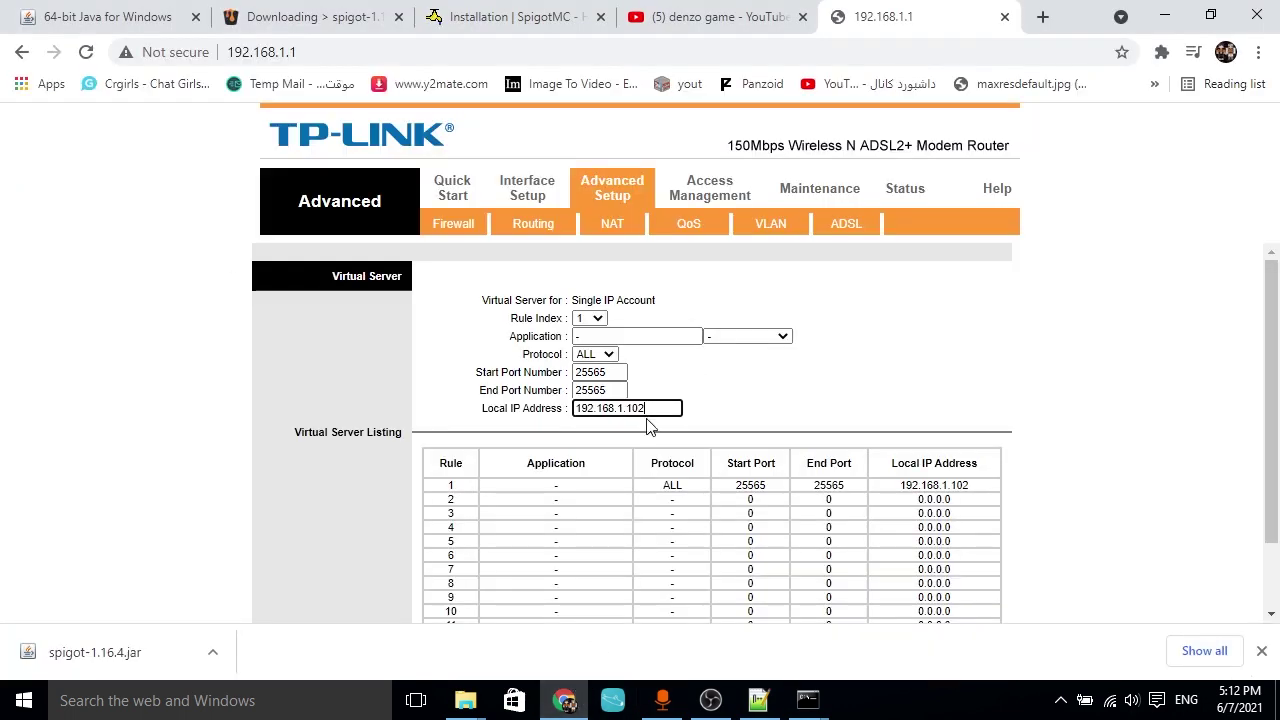
click(603, 376)
click(668, 407)
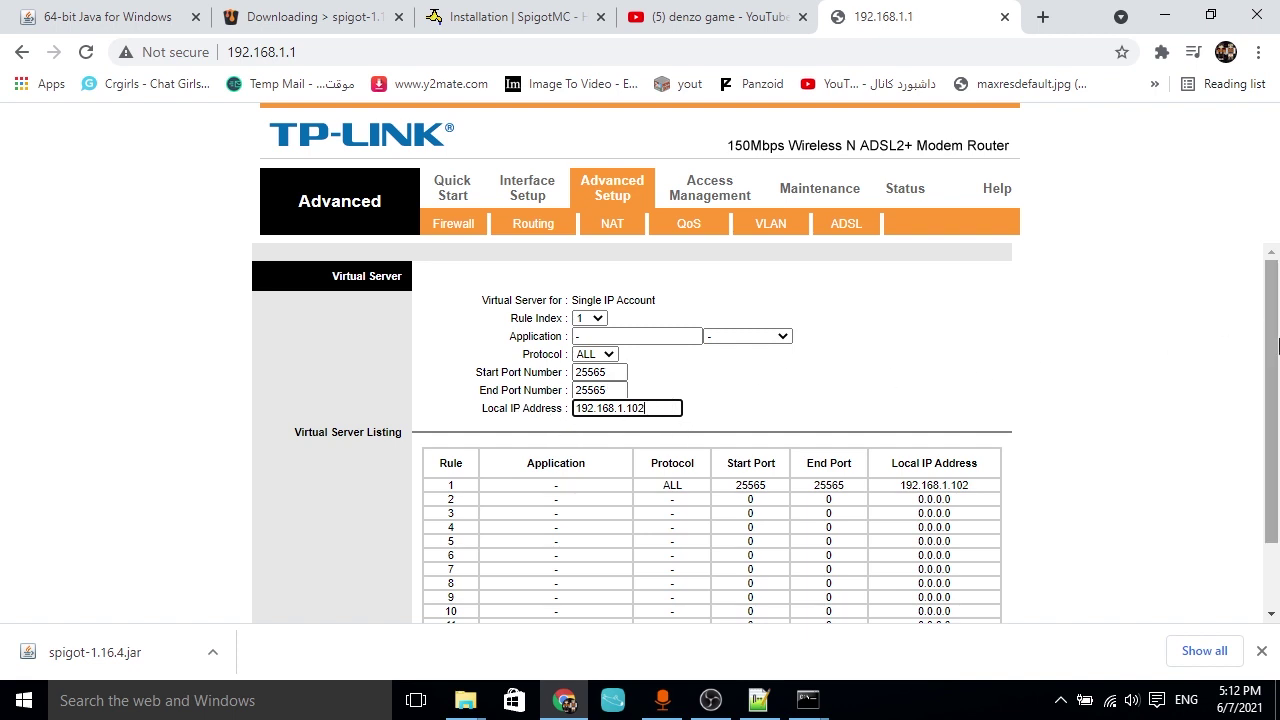
scroll(1268, 344, down, 2)
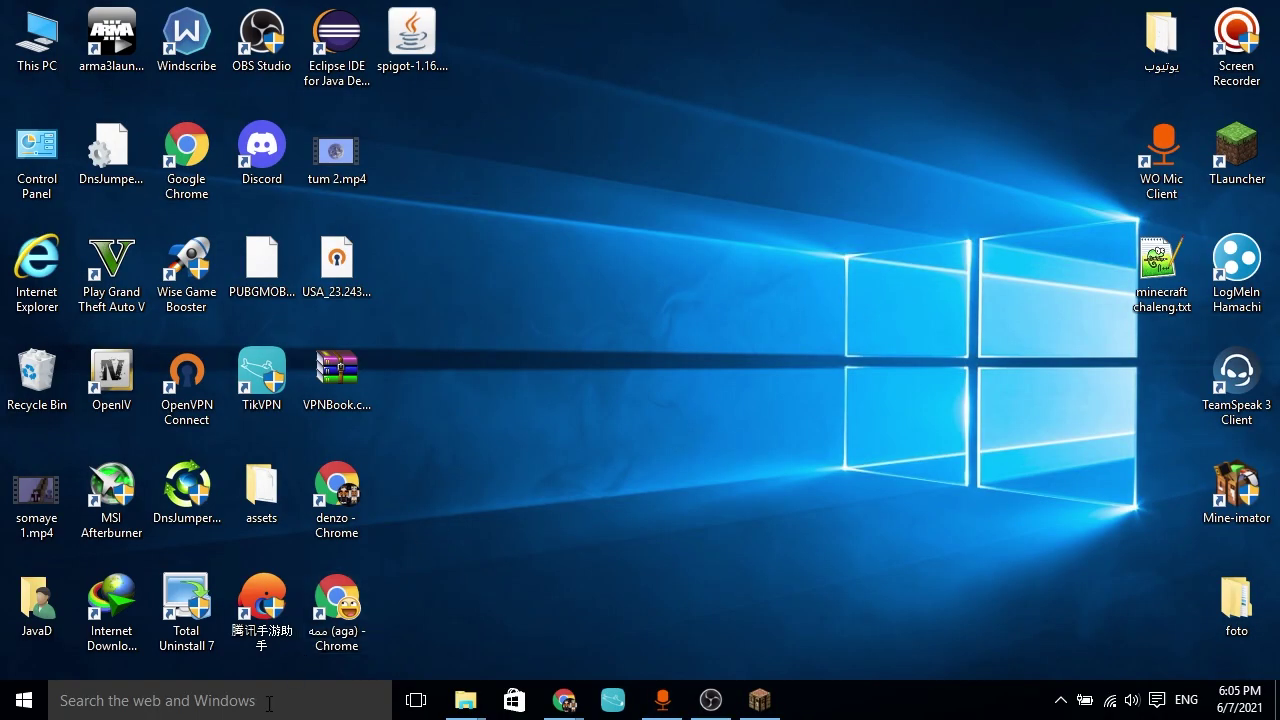
Step: Open Windows Firewall with Advanced Security and display its Inbound Rules
click(214, 697)
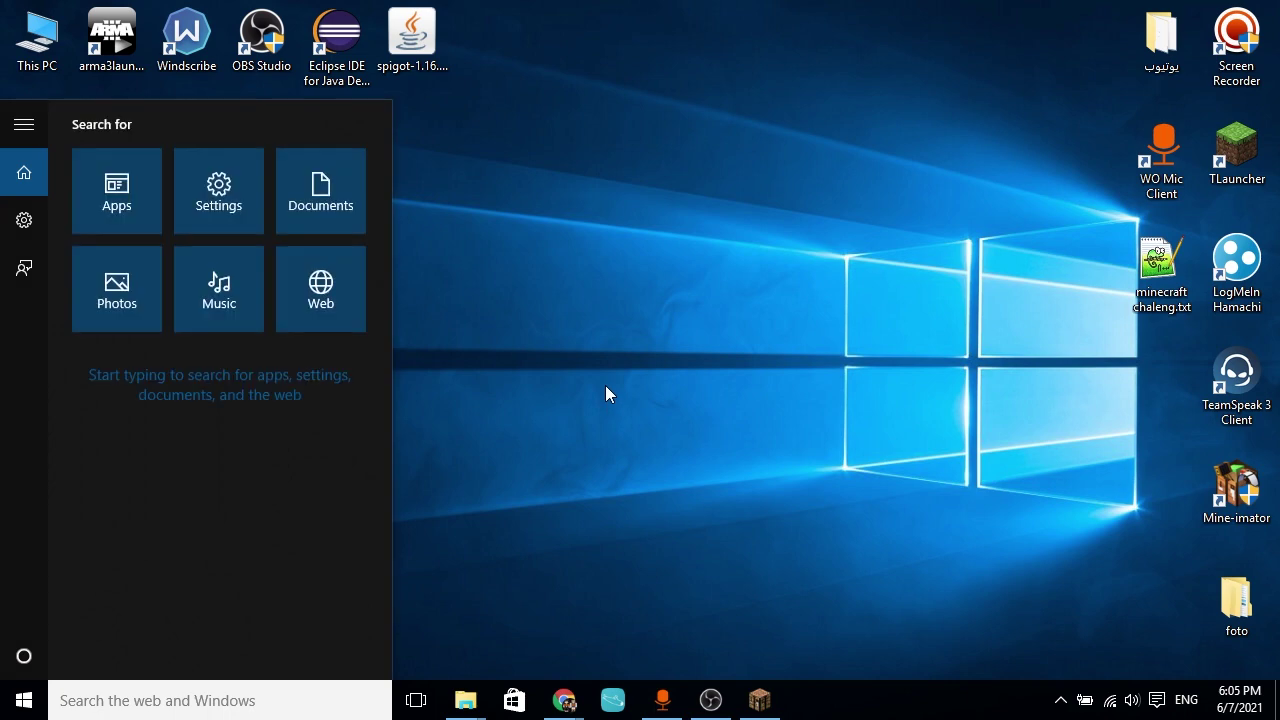
text(f)
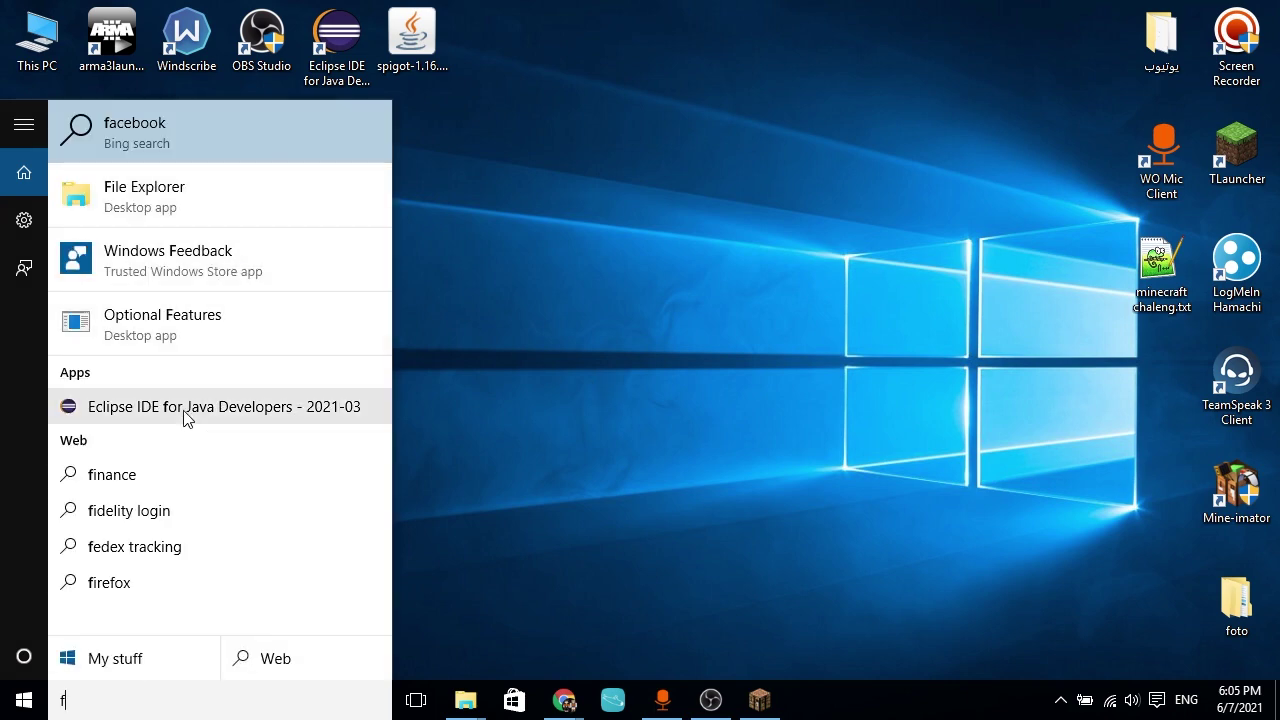
text(i)
click(194, 219)
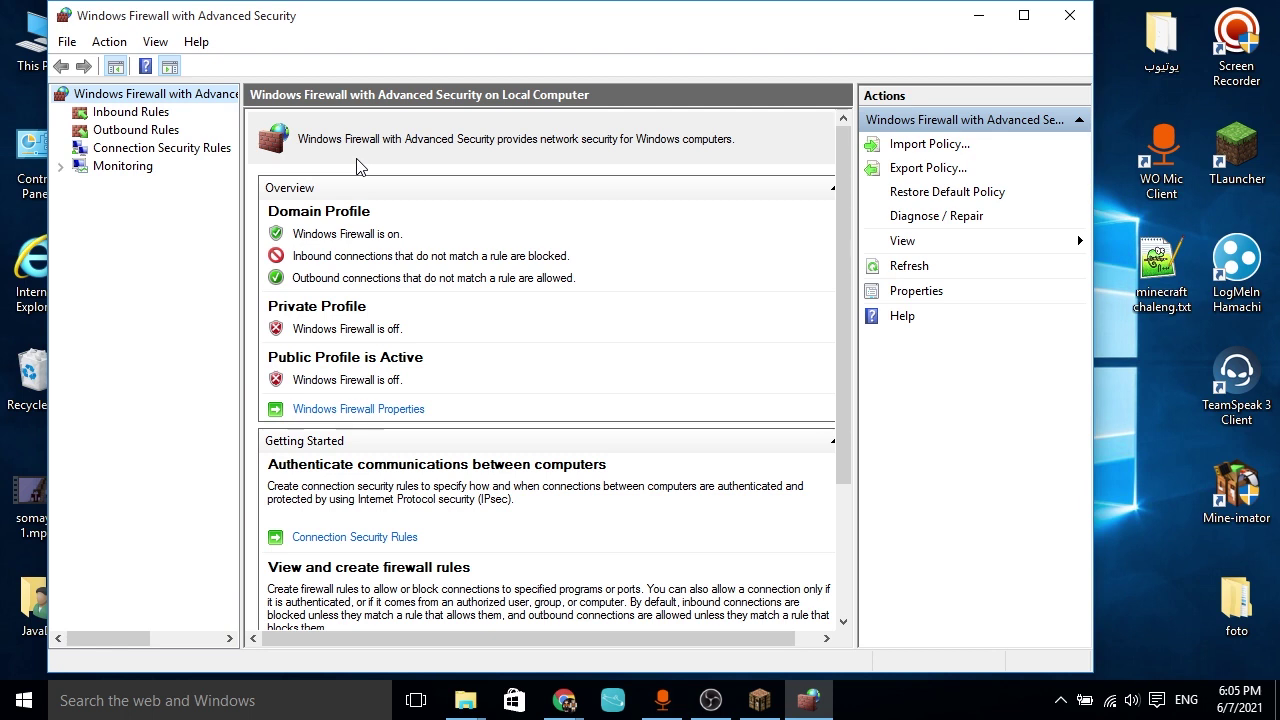
click(124, 118)
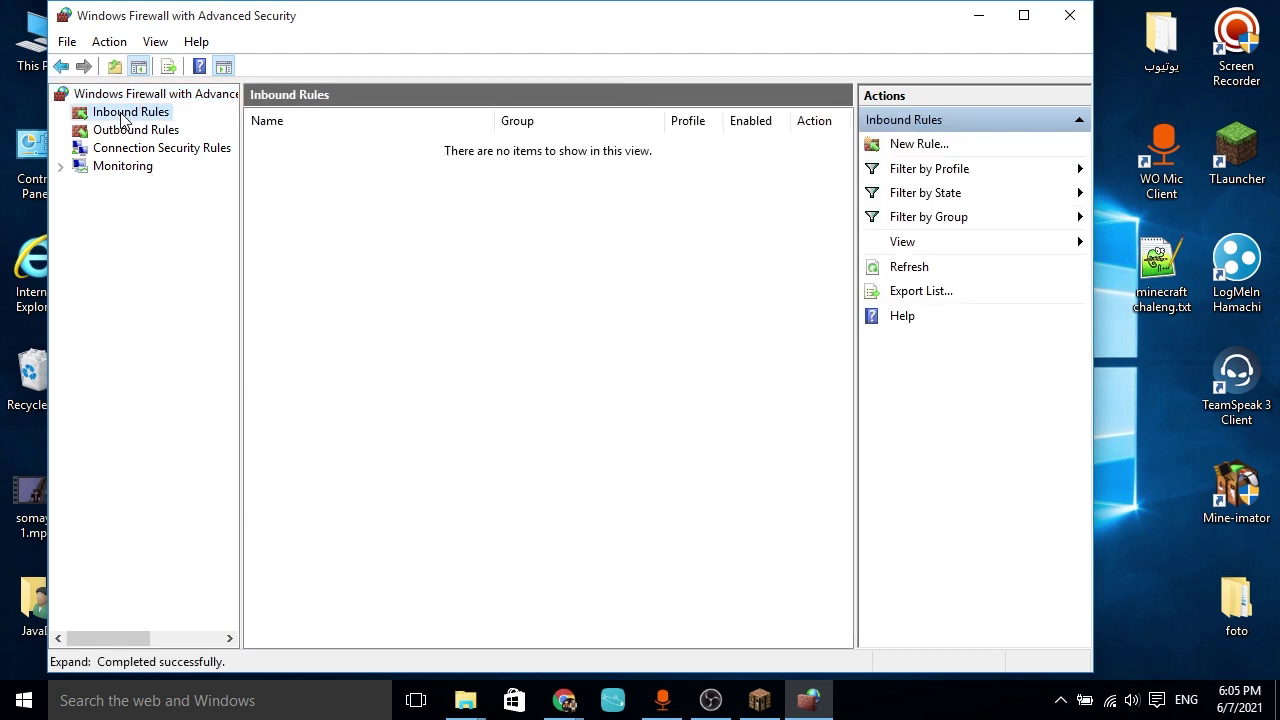
Step: Fill in a new inbound port rule allowing TCP port 25565 on the Domain, Private and Public profiles, and cancel it at the name
click(946, 146)
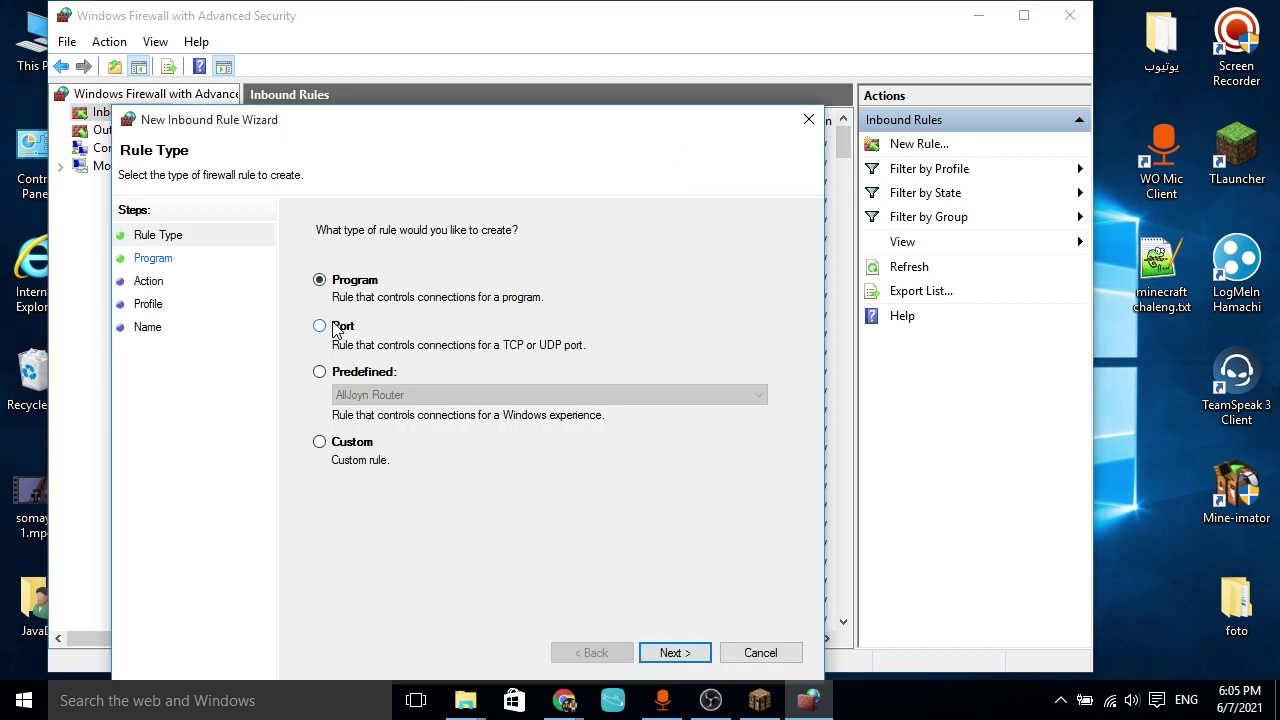
click(337, 328)
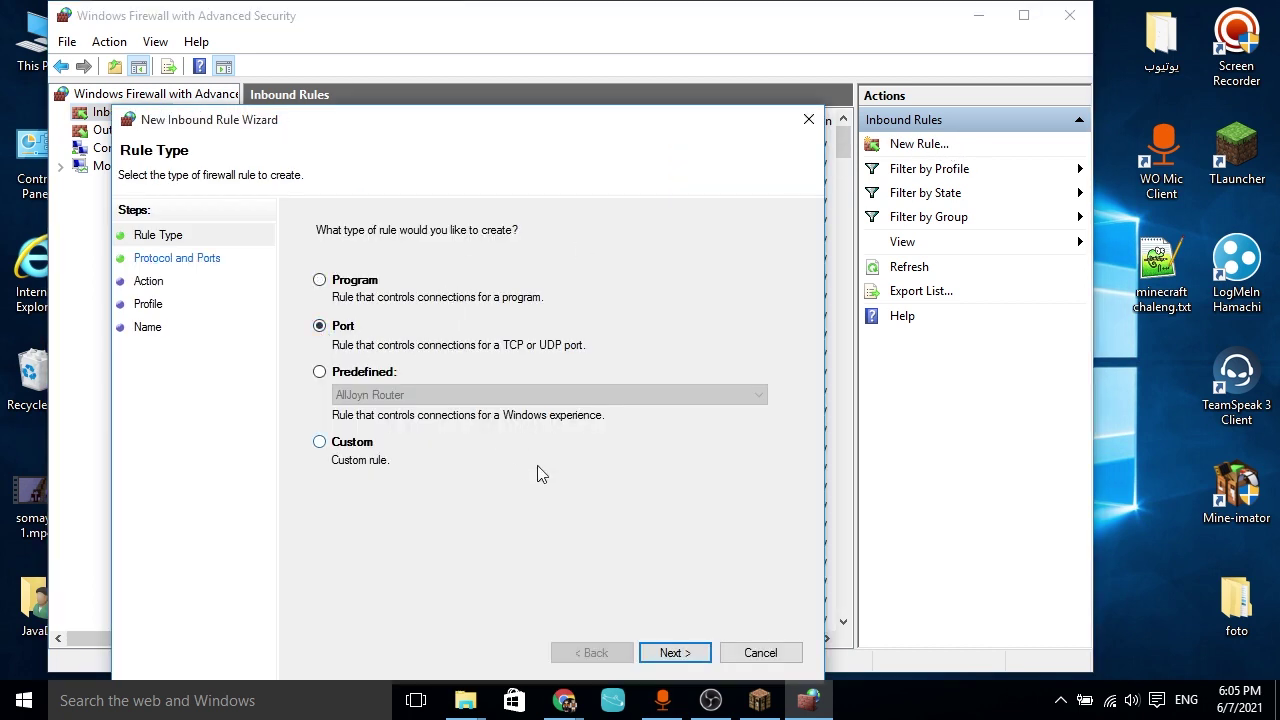
click(674, 653)
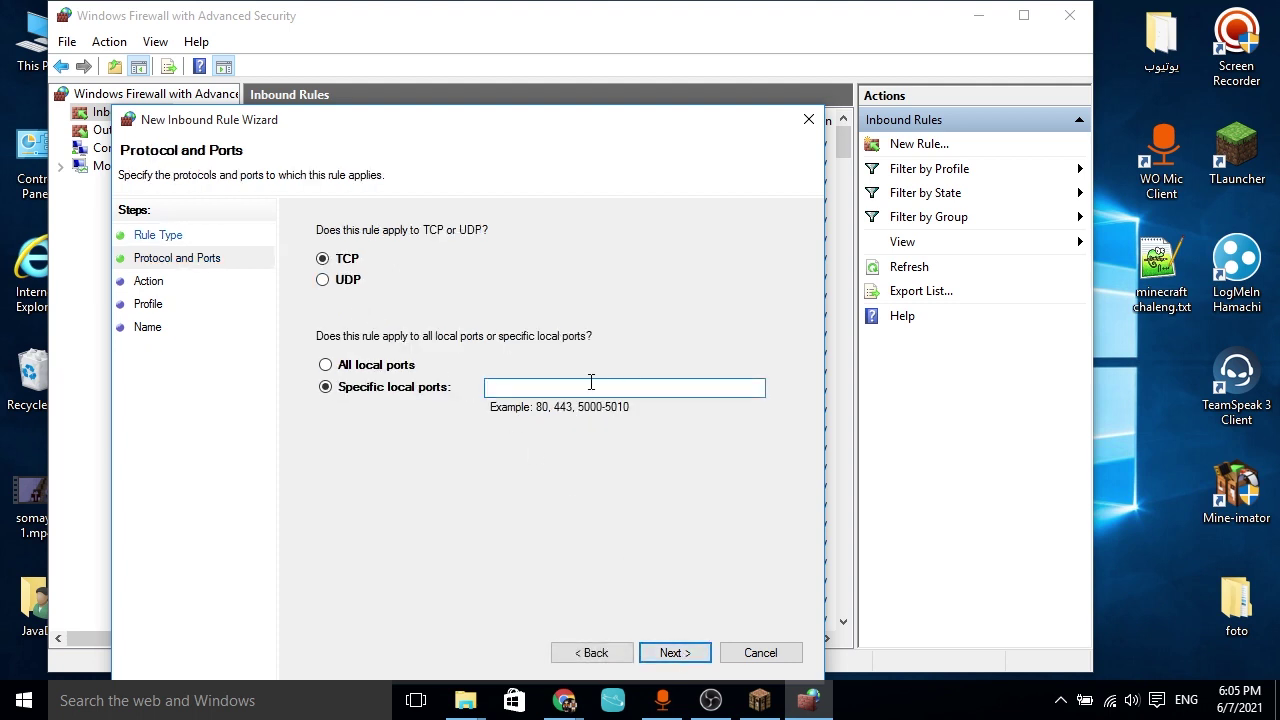
text(25565)
click(674, 652)
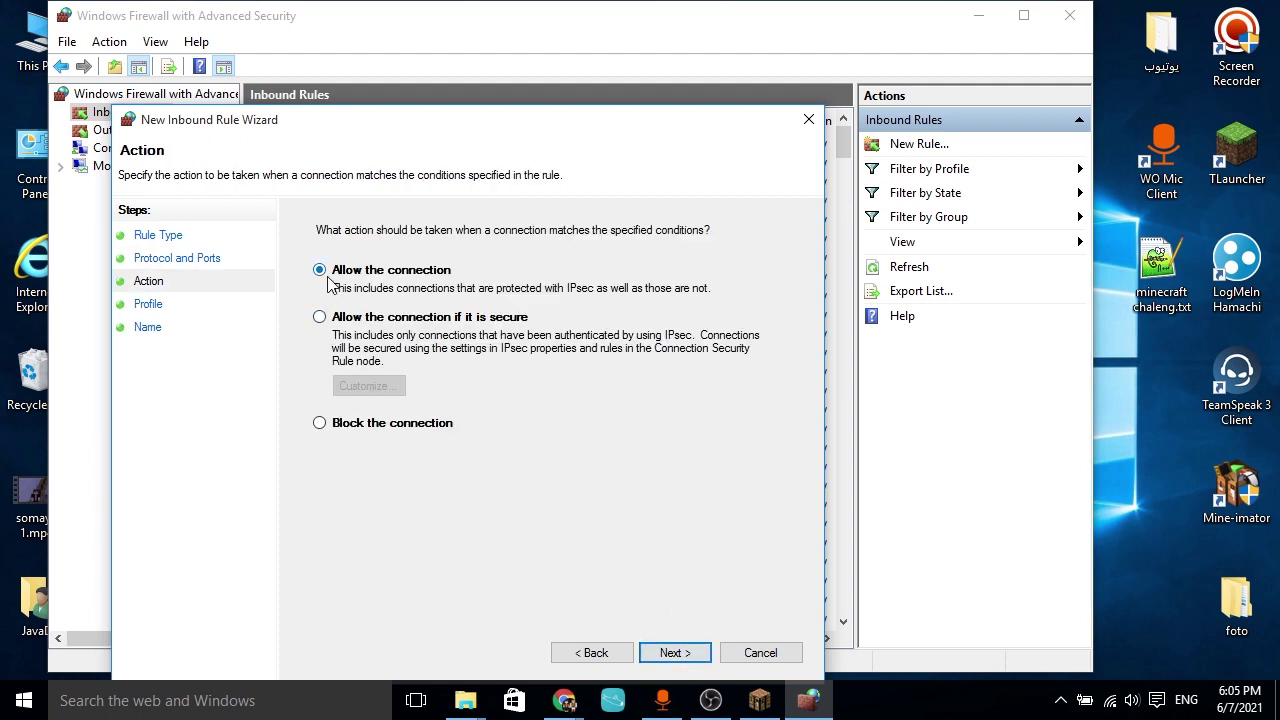
click(684, 660)
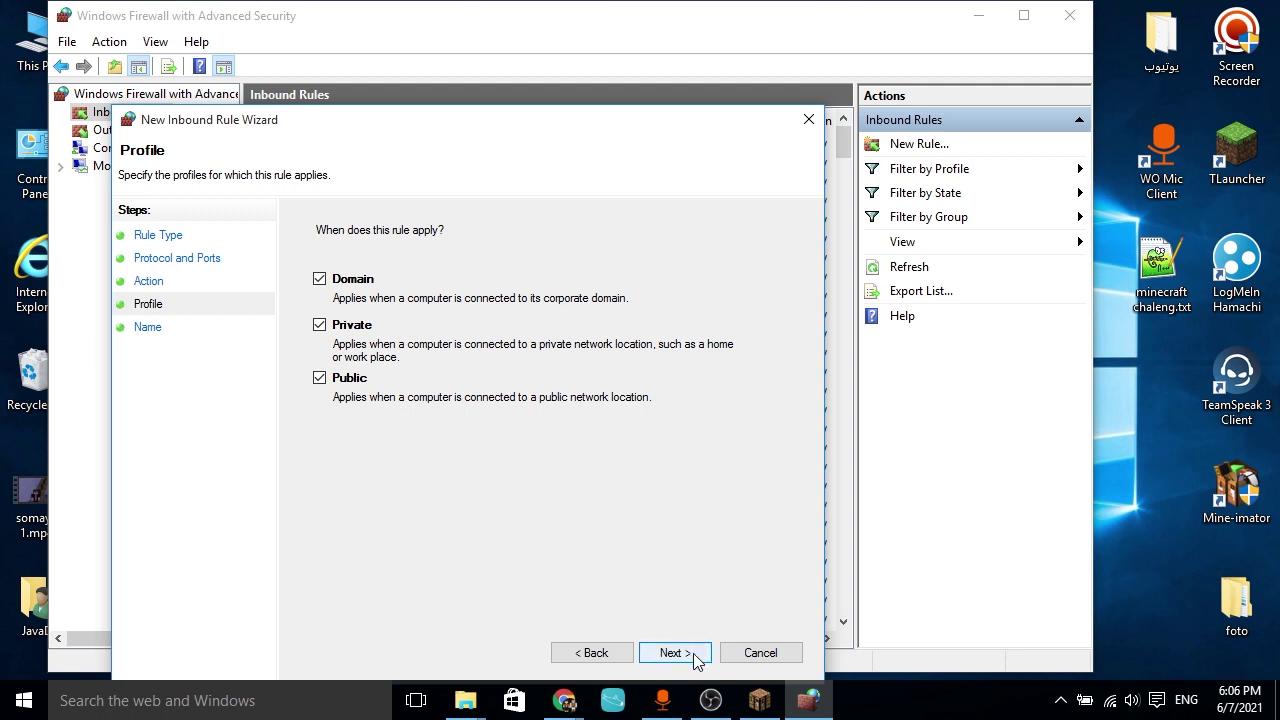
click(674, 654)
text(t)
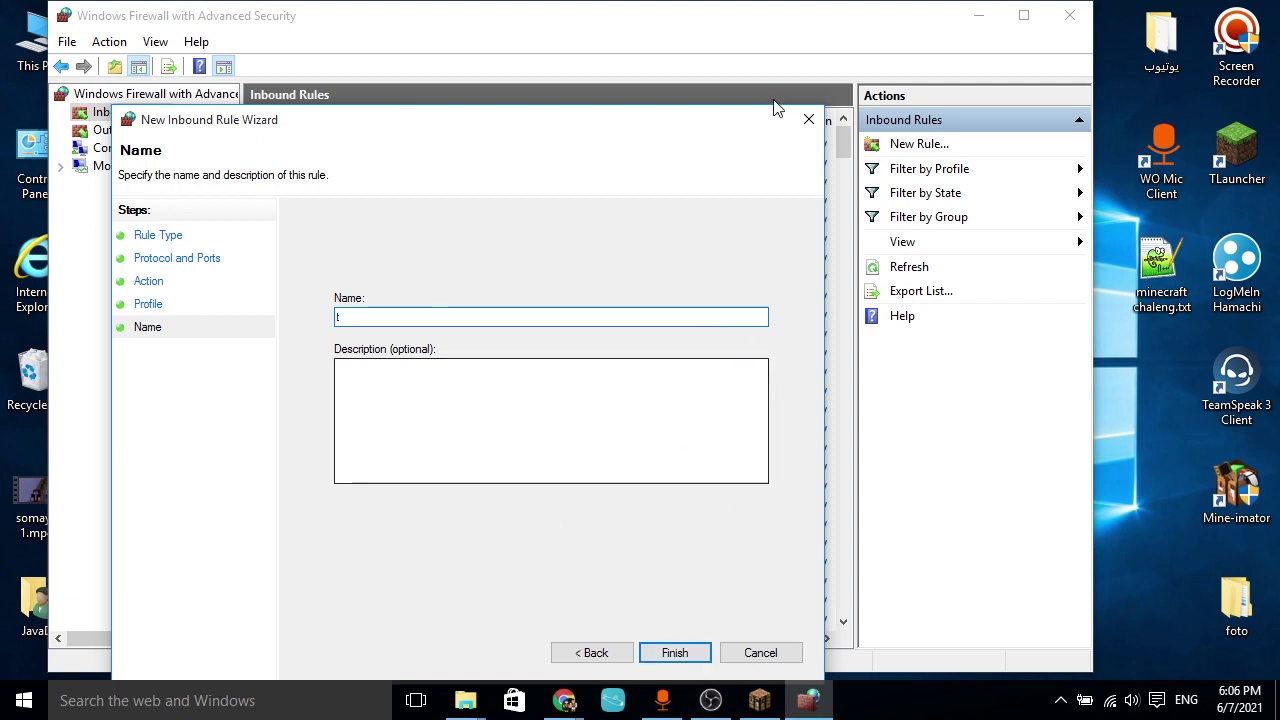
click(763, 653)
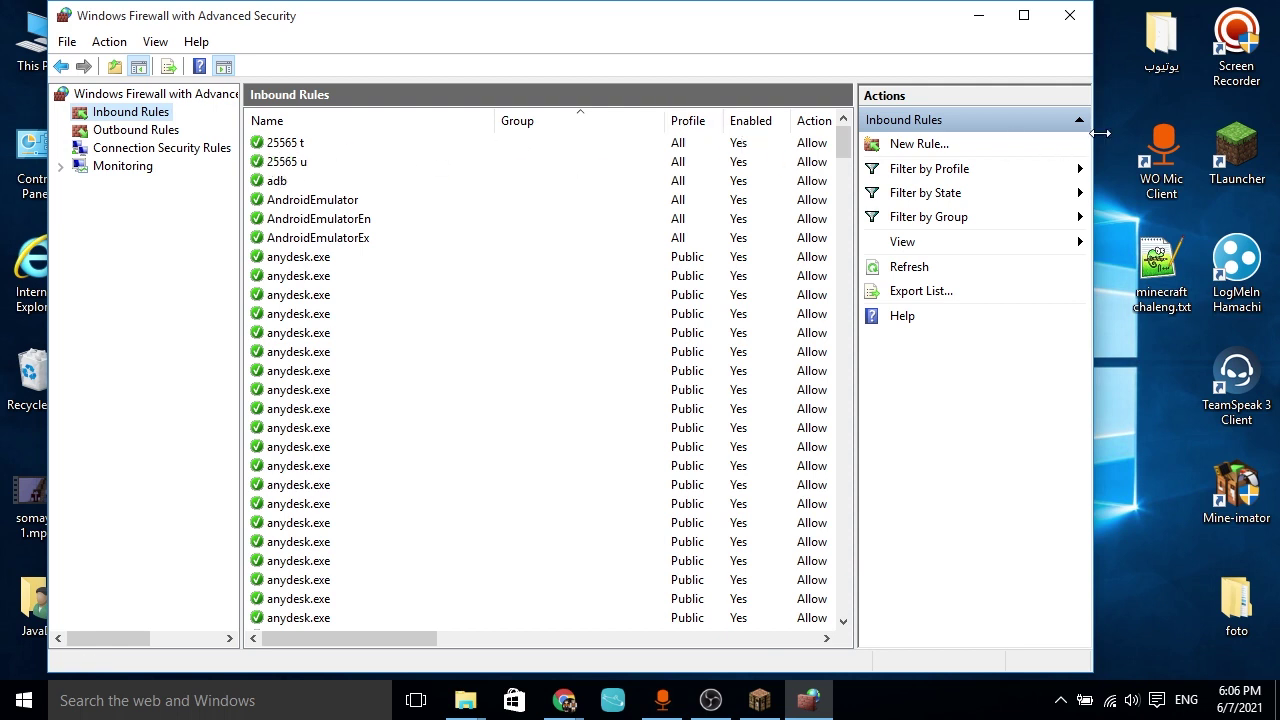
Step: Fill in a new inbound port rule allowing UDP port 25565 on all profiles, cancel it at the name, and close the firewall window
click(928, 146)
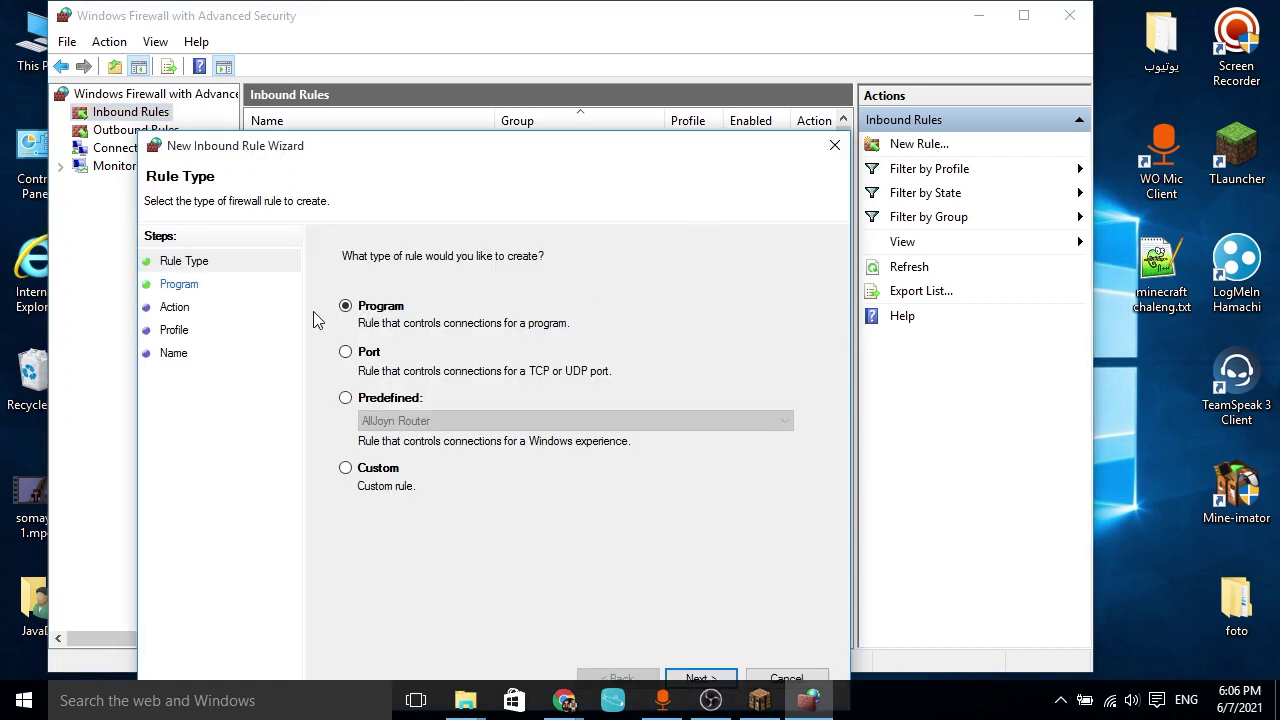
click(346, 352)
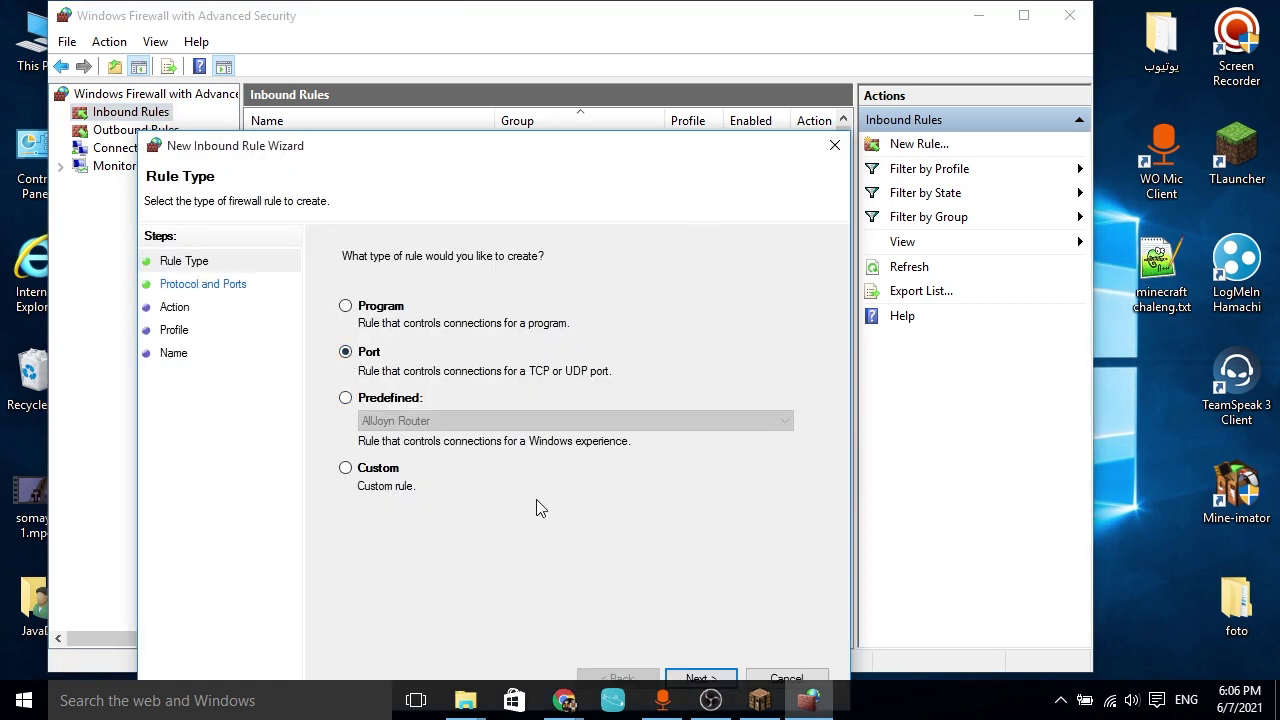
click(700, 678)
click(348, 310)
click(571, 413)
text(25565)
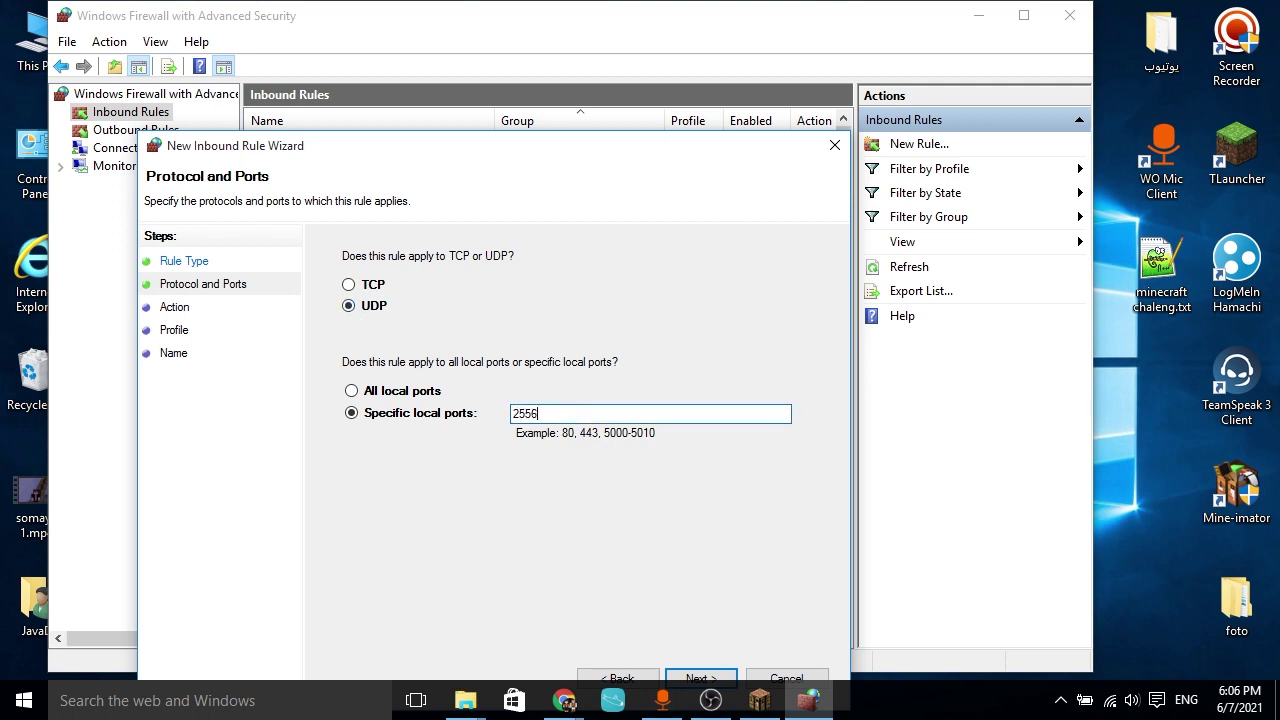
click(710, 680)
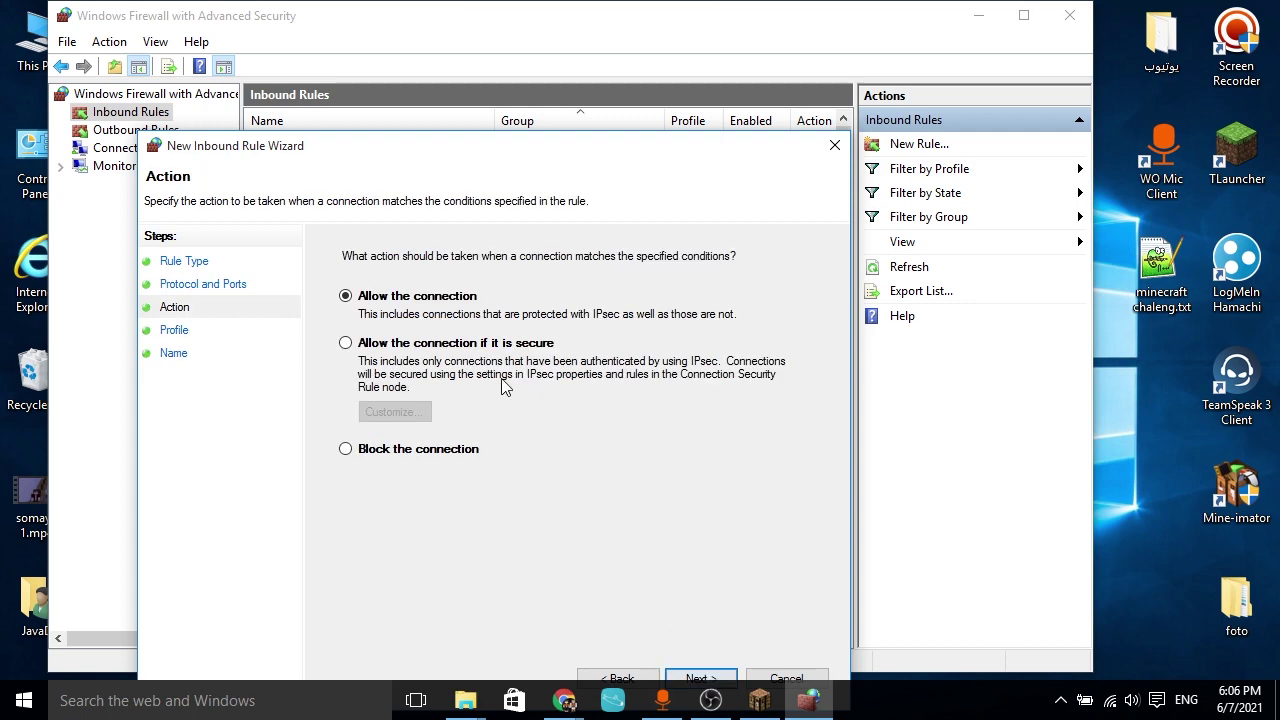
click(716, 681)
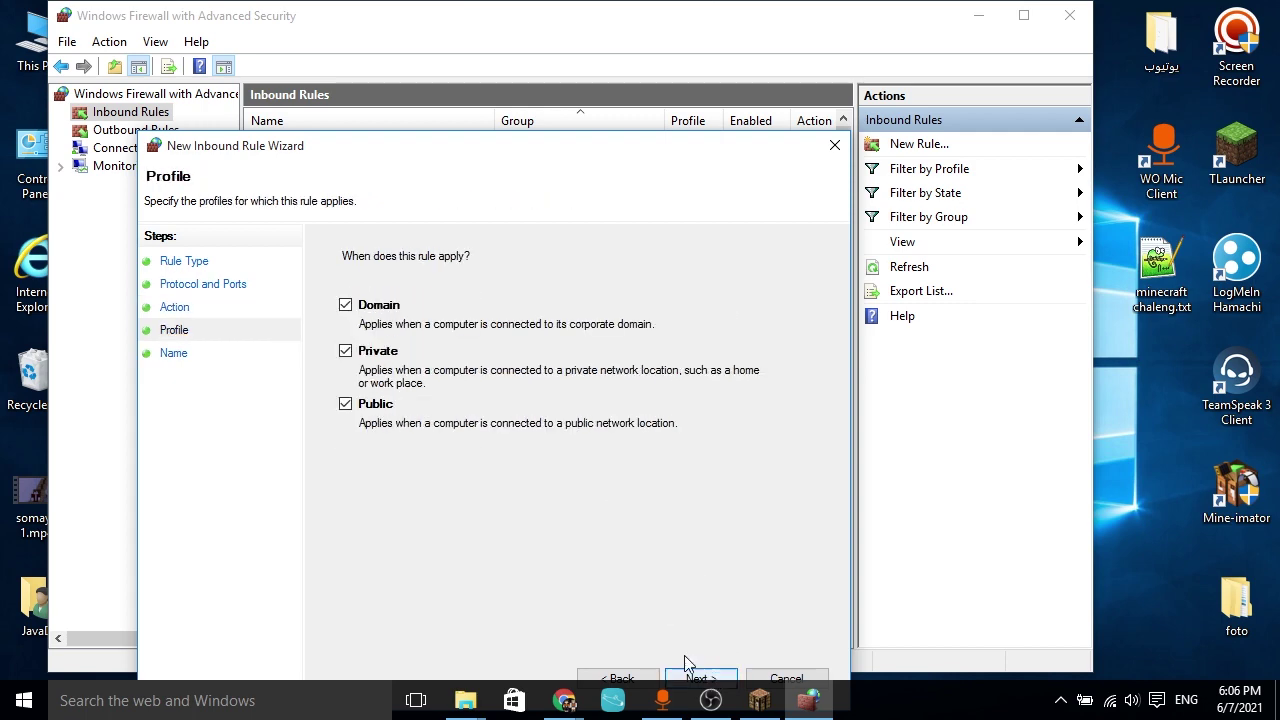
click(710, 700)
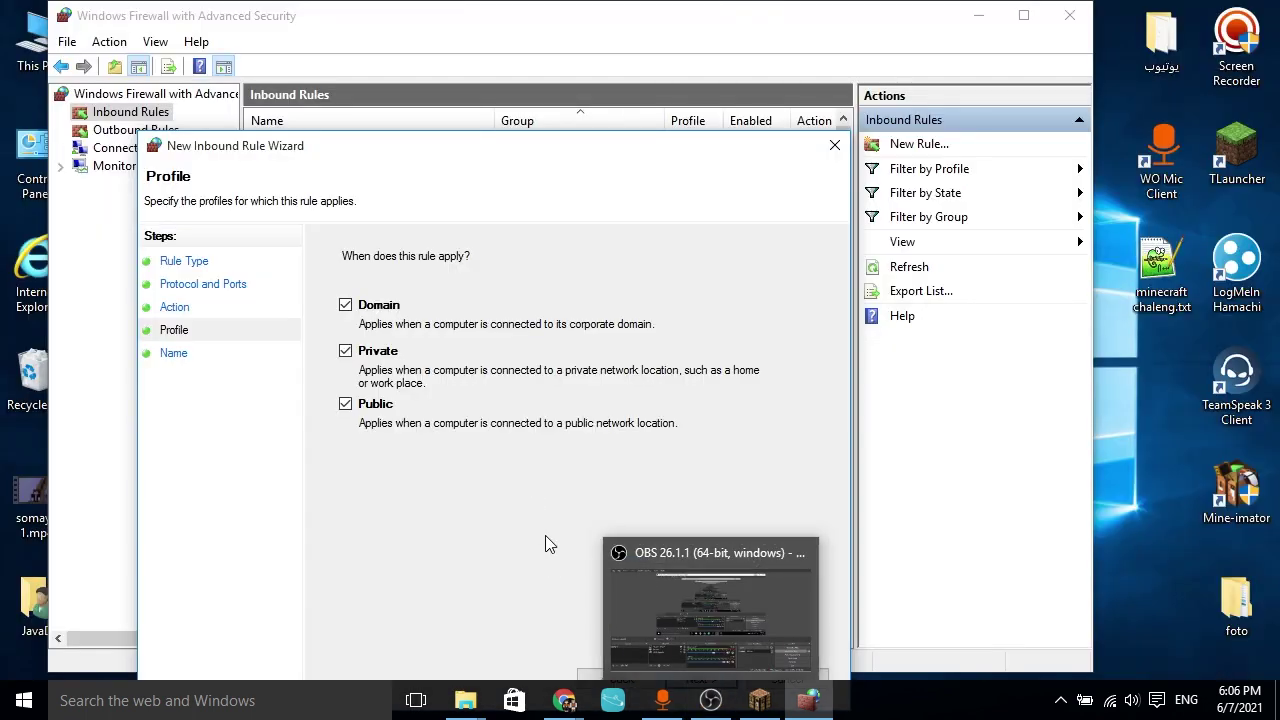
click(710, 680)
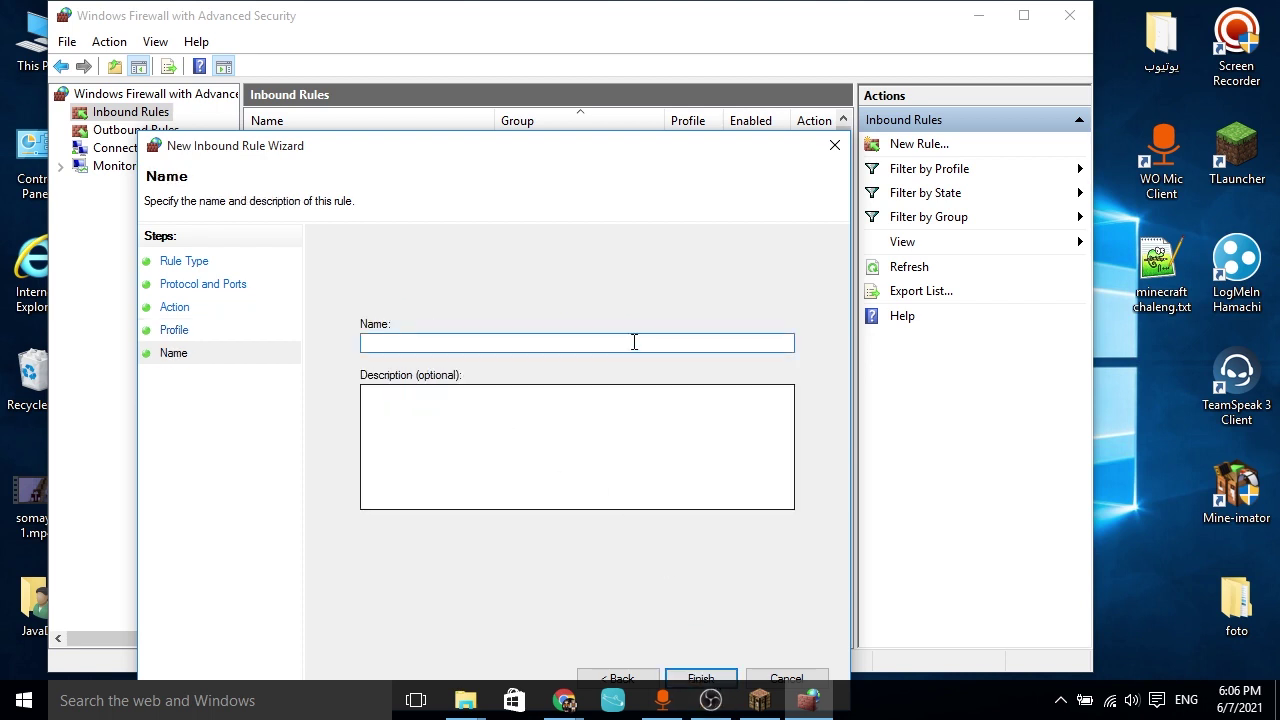
click(836, 148)
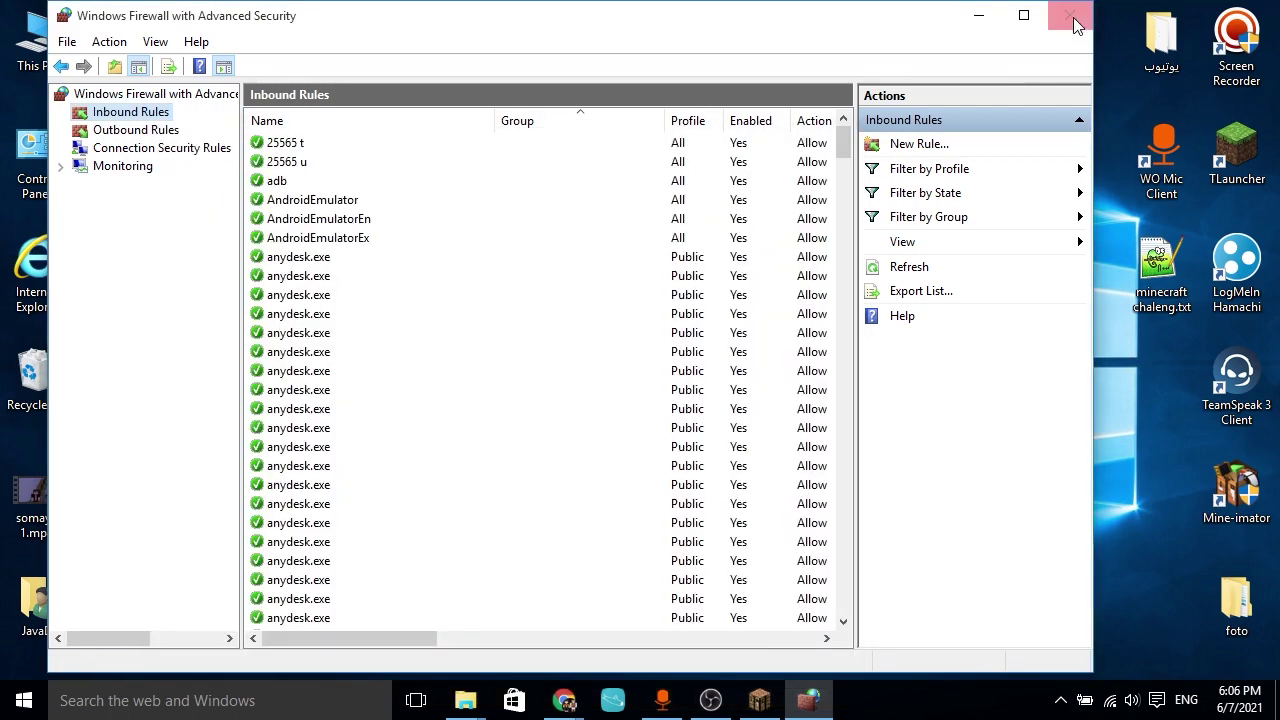
click(1070, 15)
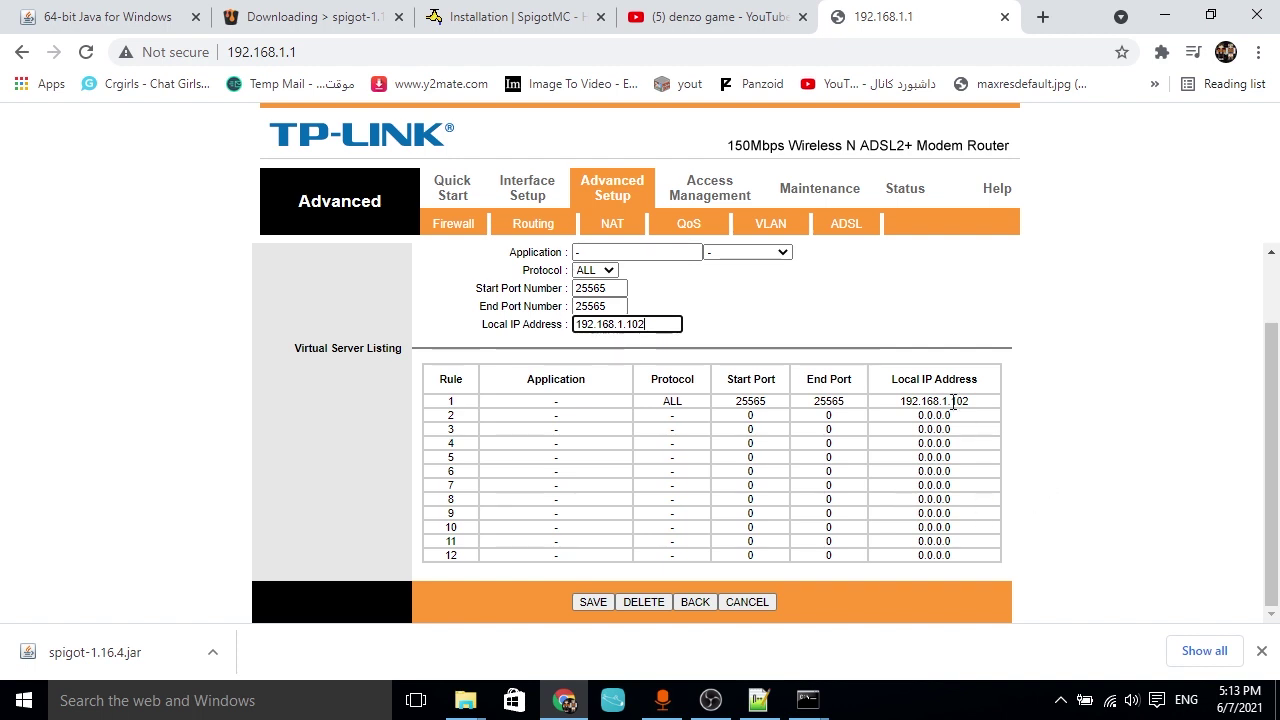
Step: Switch to Chrome and search Google for "my ip" in a new tab
click(1044, 17)
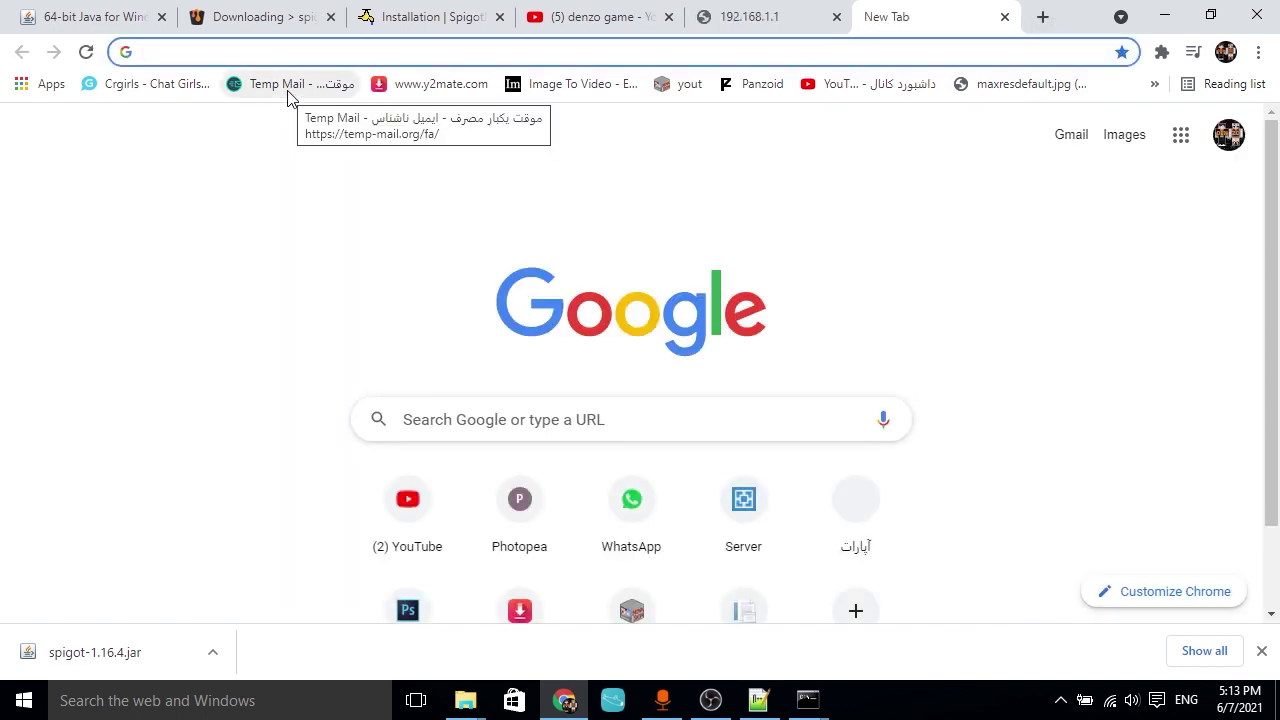
text(m)
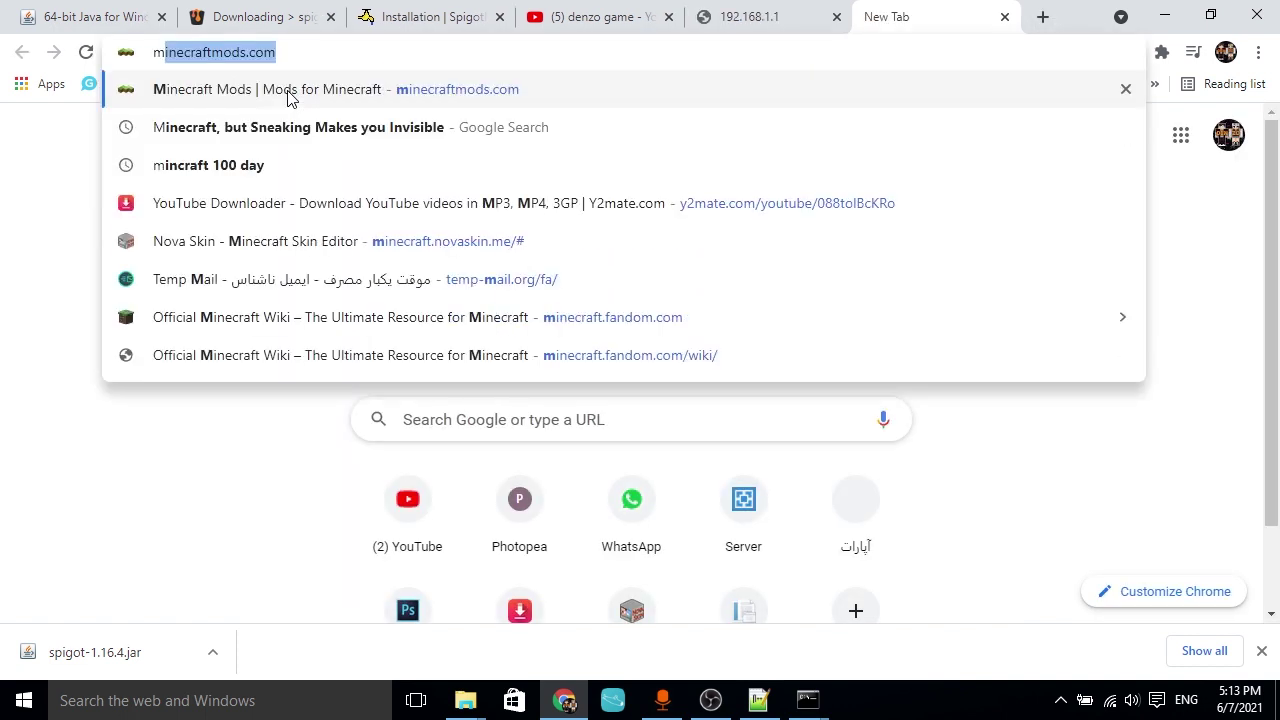
text(y)
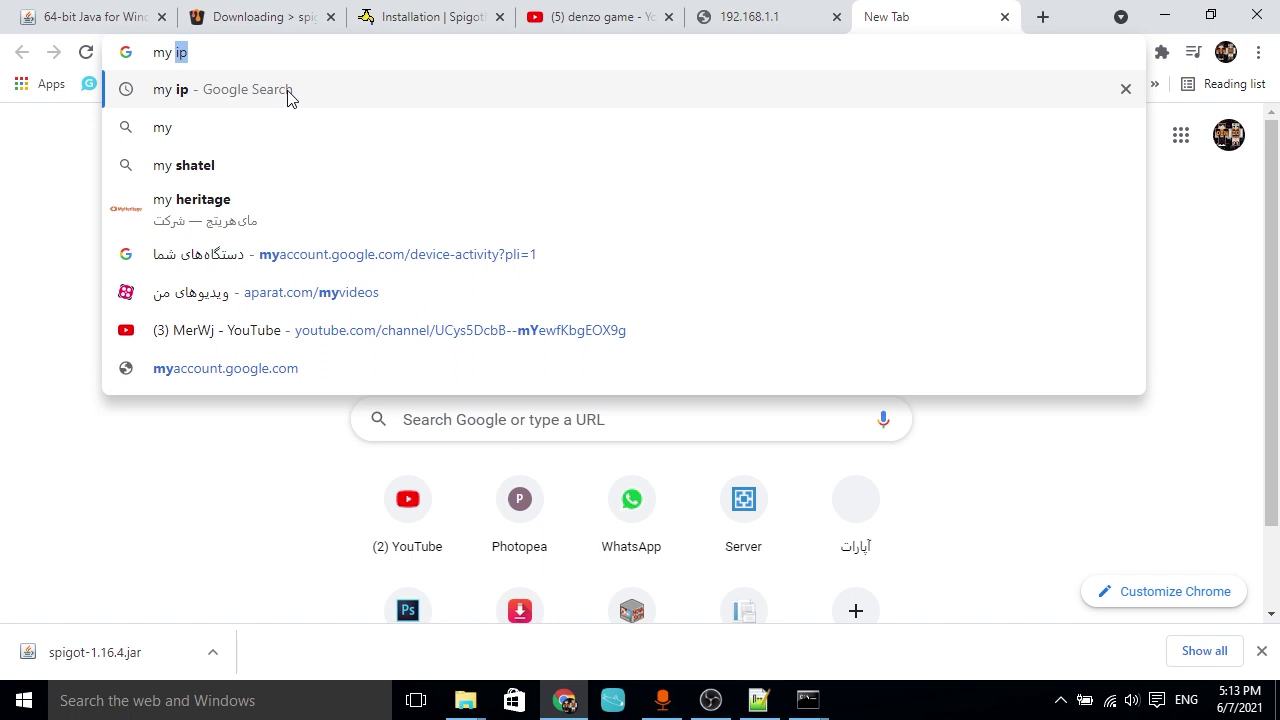
text( ip)
key(Return)
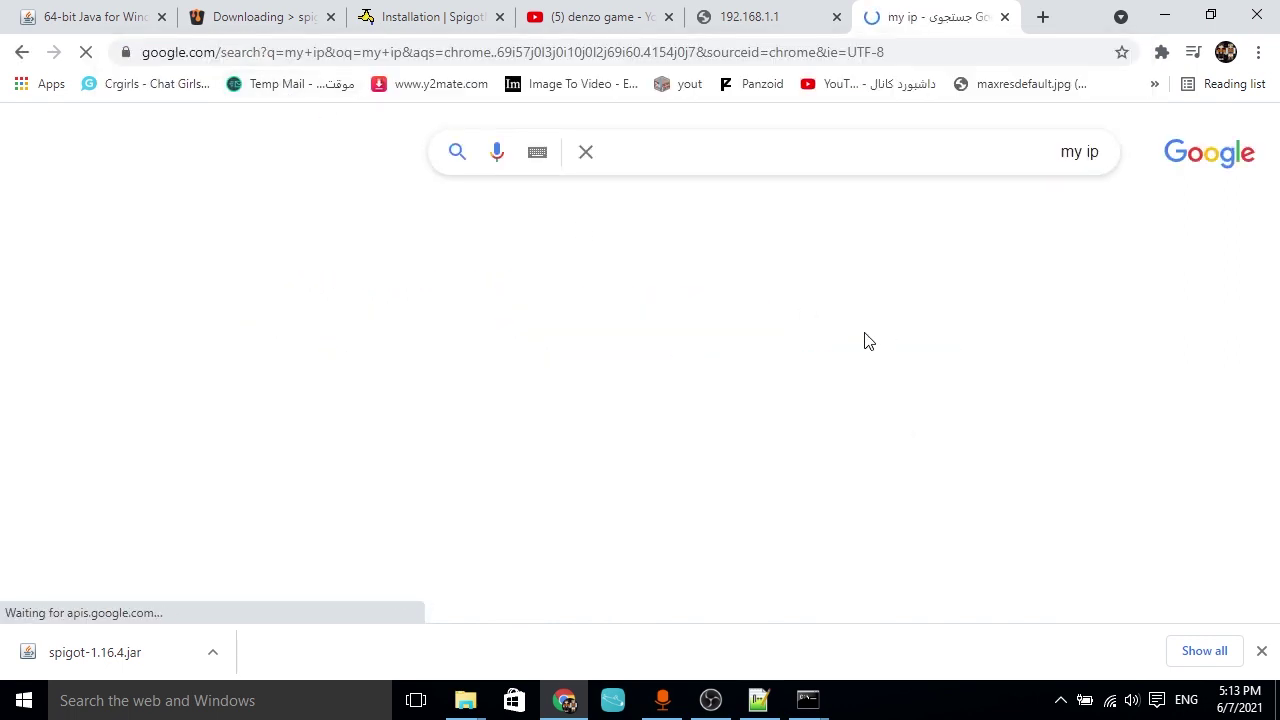
Step: Copy the complete public IP address from the What's my IP result
drag(952, 376, 991, 377)
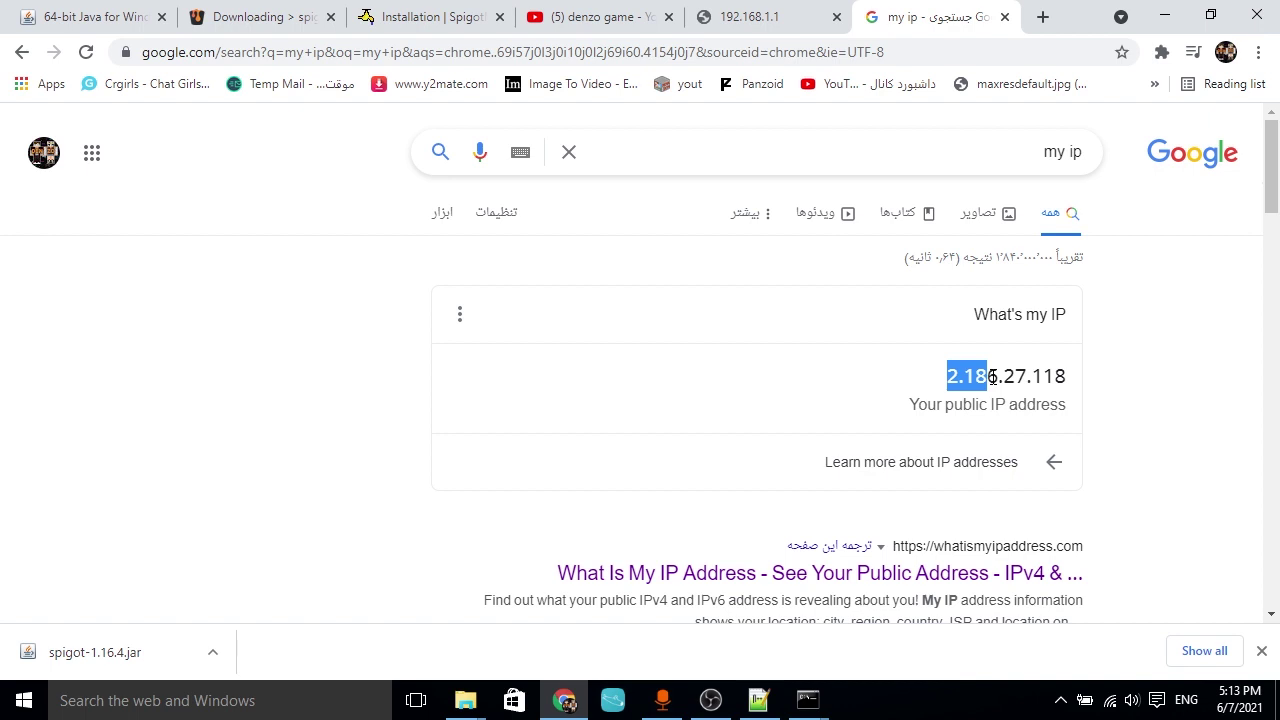
click(920, 385)
drag(948, 375, 1071, 380)
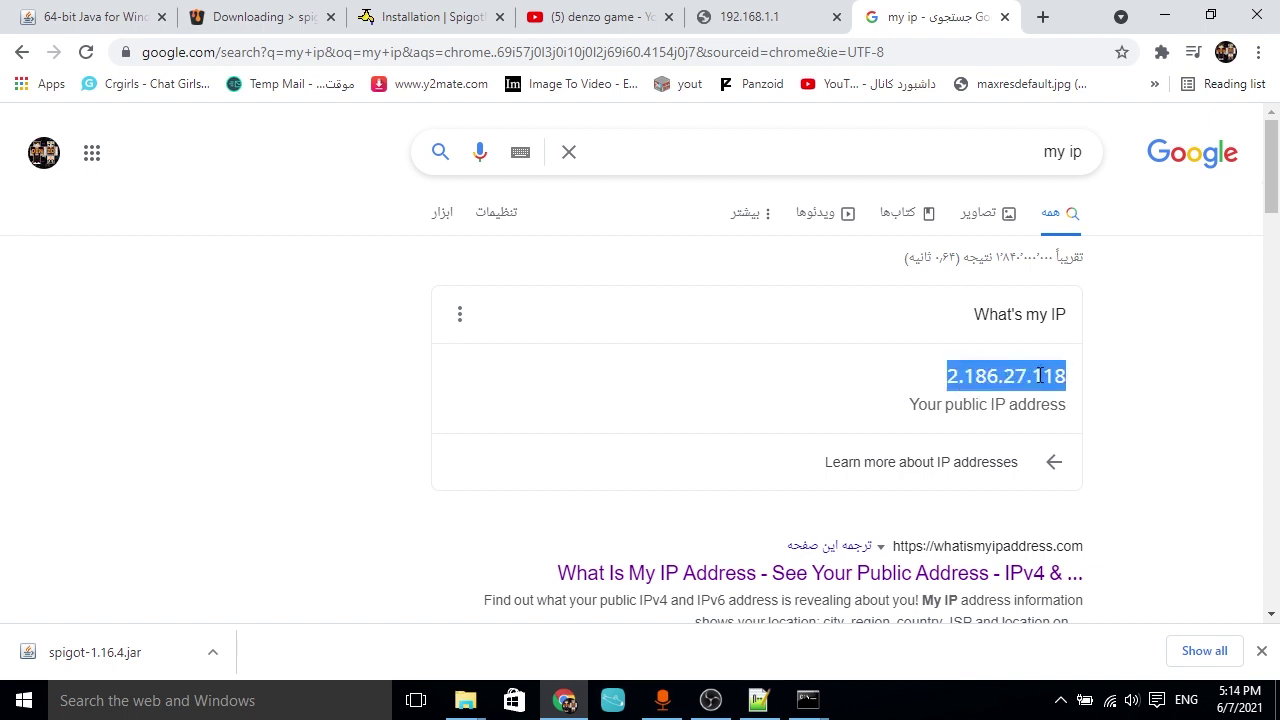
right_click(1008, 378)
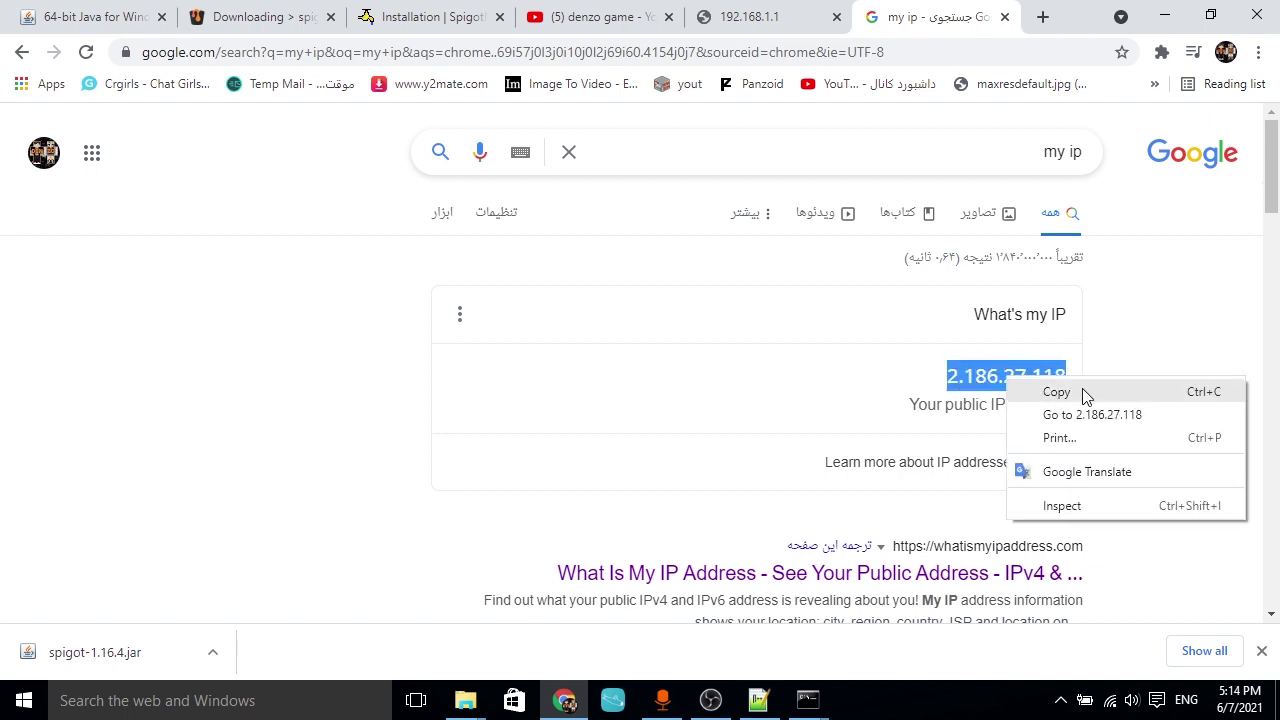
click(1078, 396)
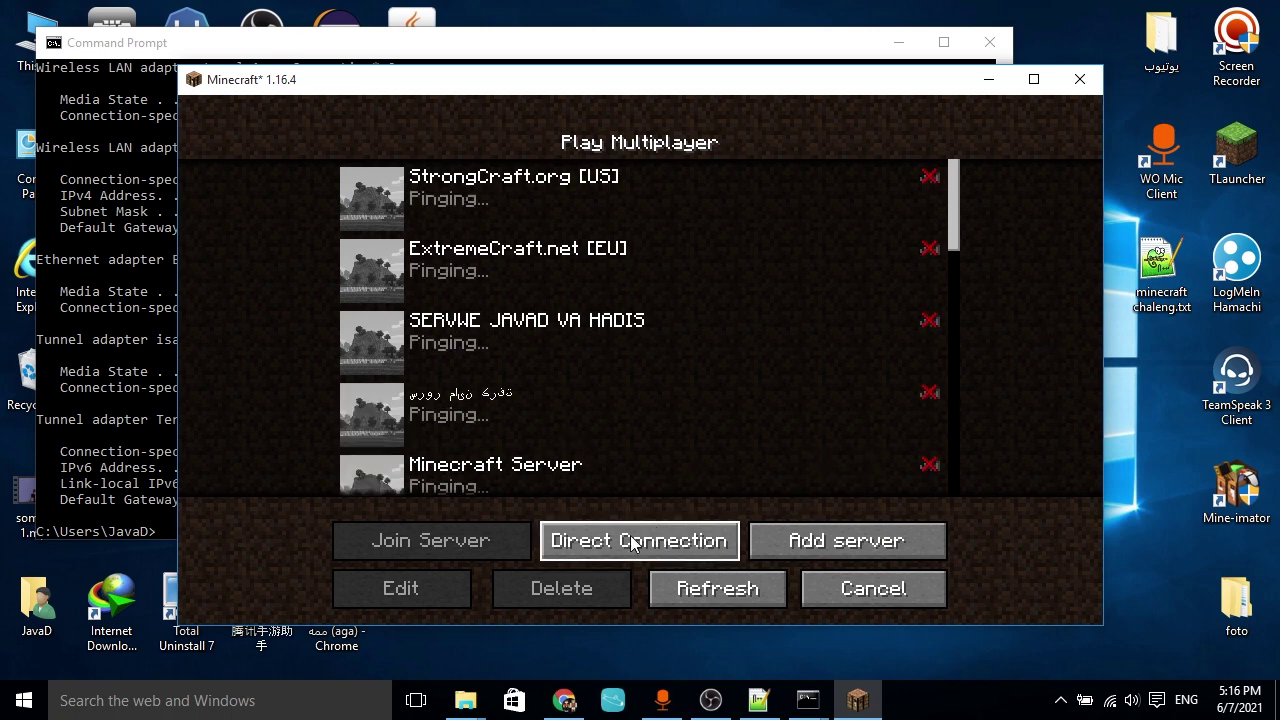
Step: In Minecraft, replace the direct connection server address with the copied public IP address and join the server
click(659, 543)
key(BackSpace)
key(BackSpace)
key(BackSpace)
key(BackSpace)
key(BackSpace)
key(BackSpace)
key(BackSpace)
key(BackSpace)
key(BackSpace)
key(BackSpace)
key(BackSpace)
key(BackSpace)
key(BackSpace)
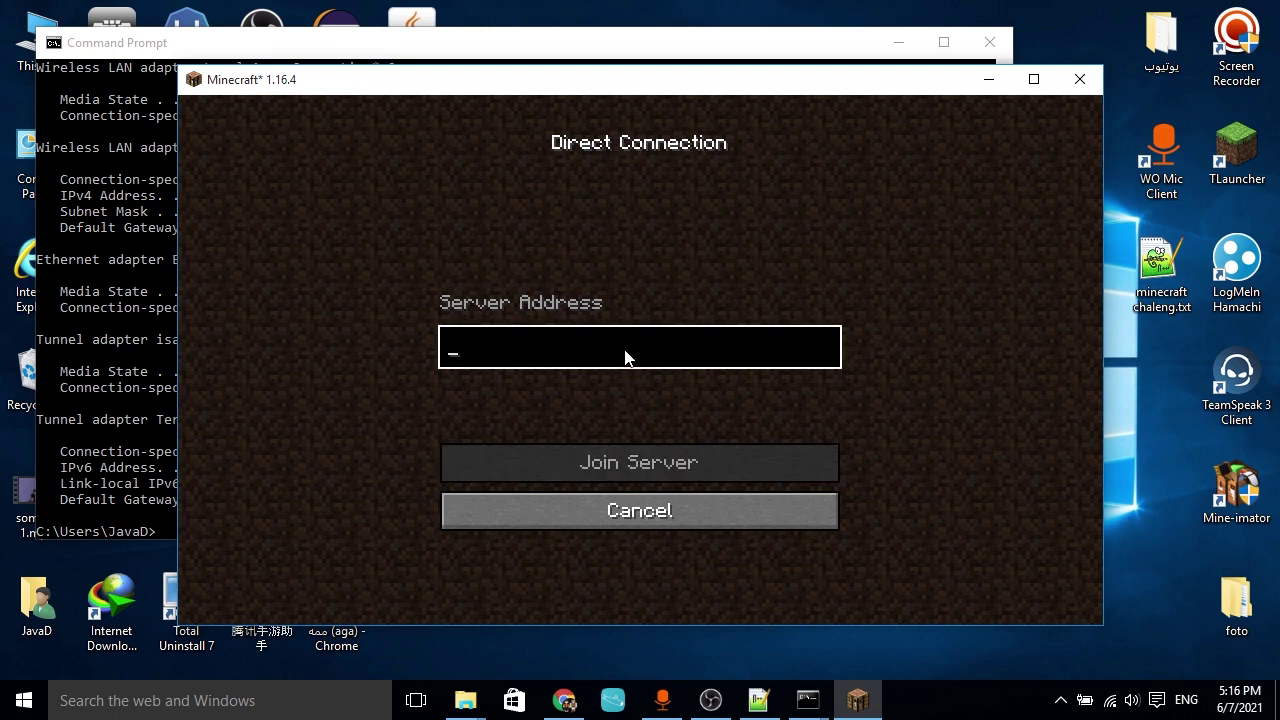
key(ctrl+v)
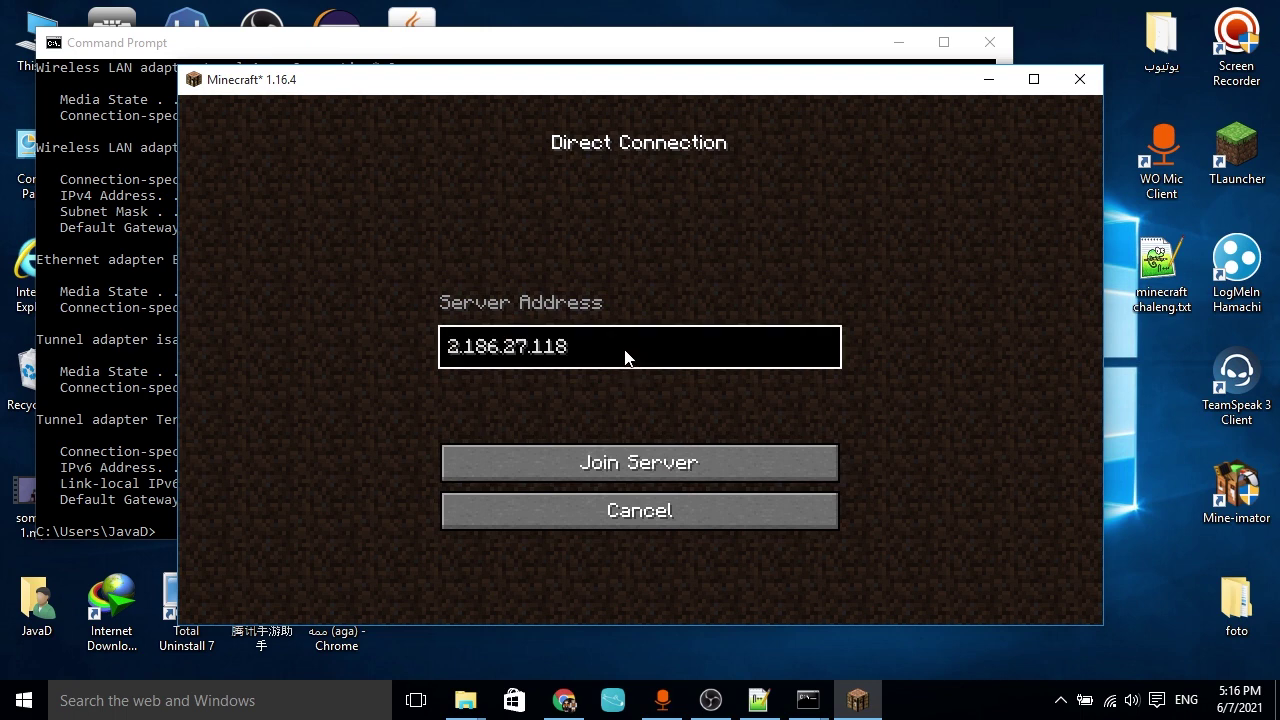
click(662, 466)
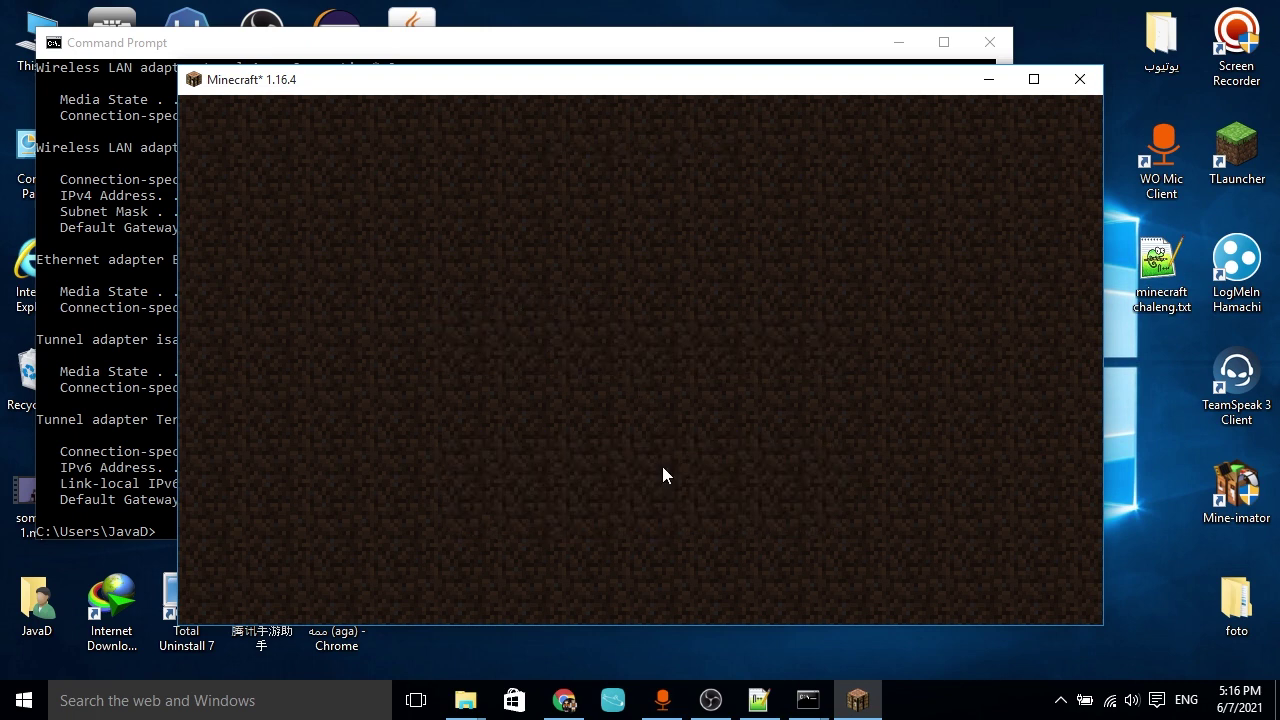